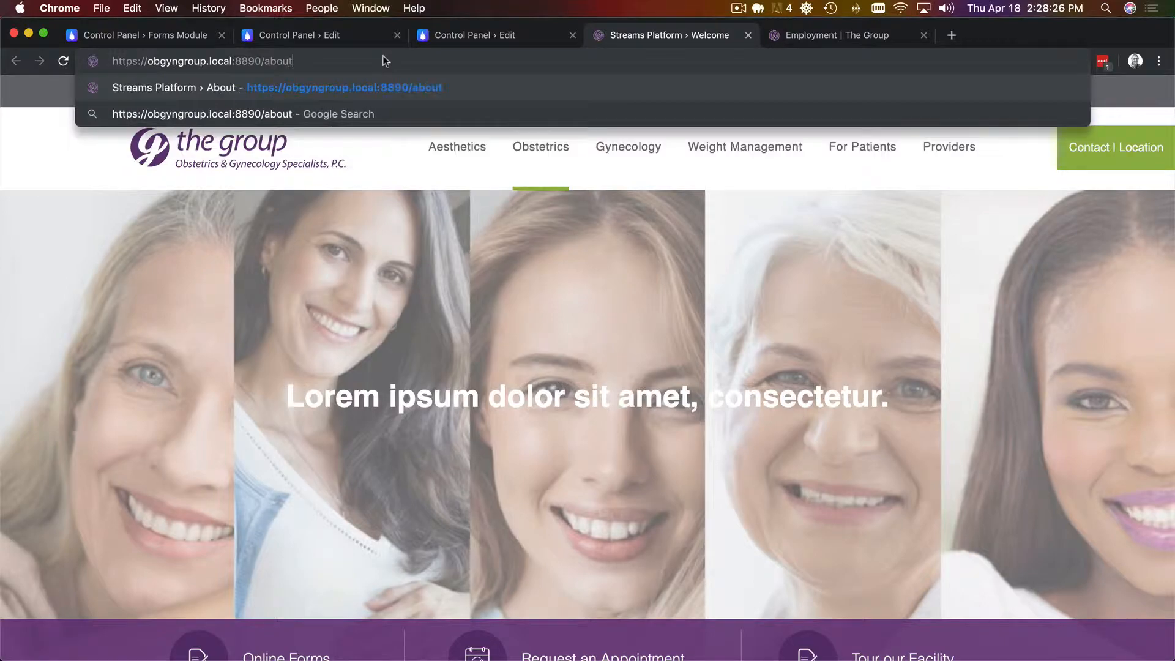
# Open the site's /about page and look over its layout.
pyautogui.press('Return')
pyautogui.scroll(-20, 582, 296)
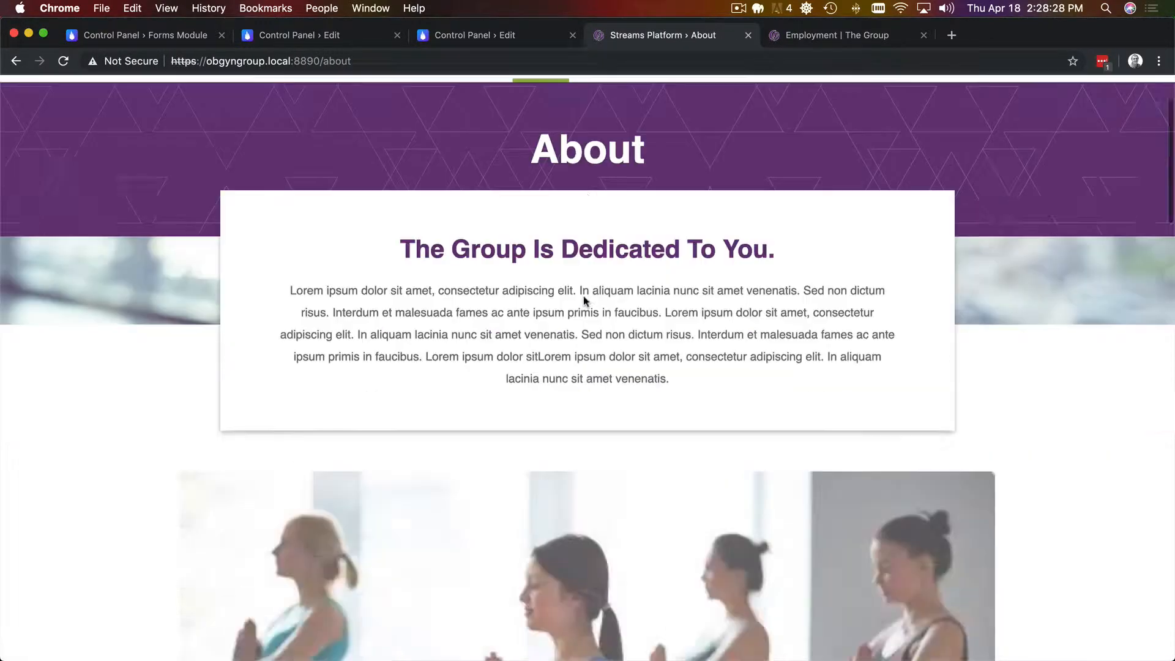
pyautogui.scroll(-3, 584, 300)
pyautogui.scroll(20, 585, 295)
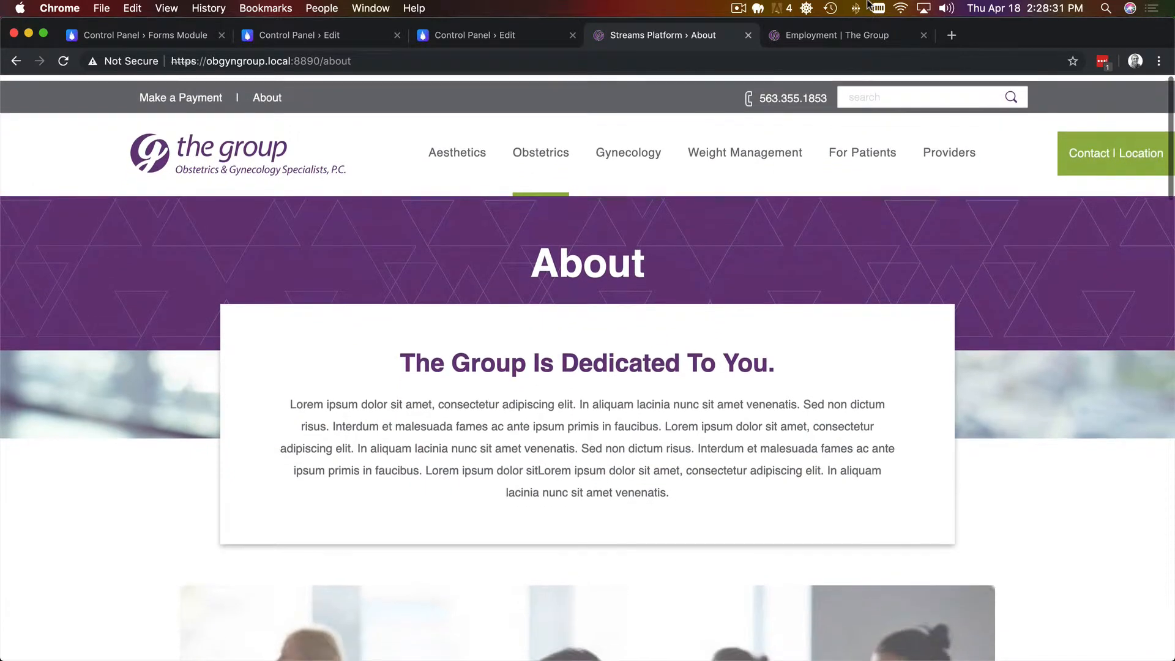
# Examine the employment.html mockup from banner to footer, including the intro text, job listings and testimonial section.
pyautogui.click(835, 37)
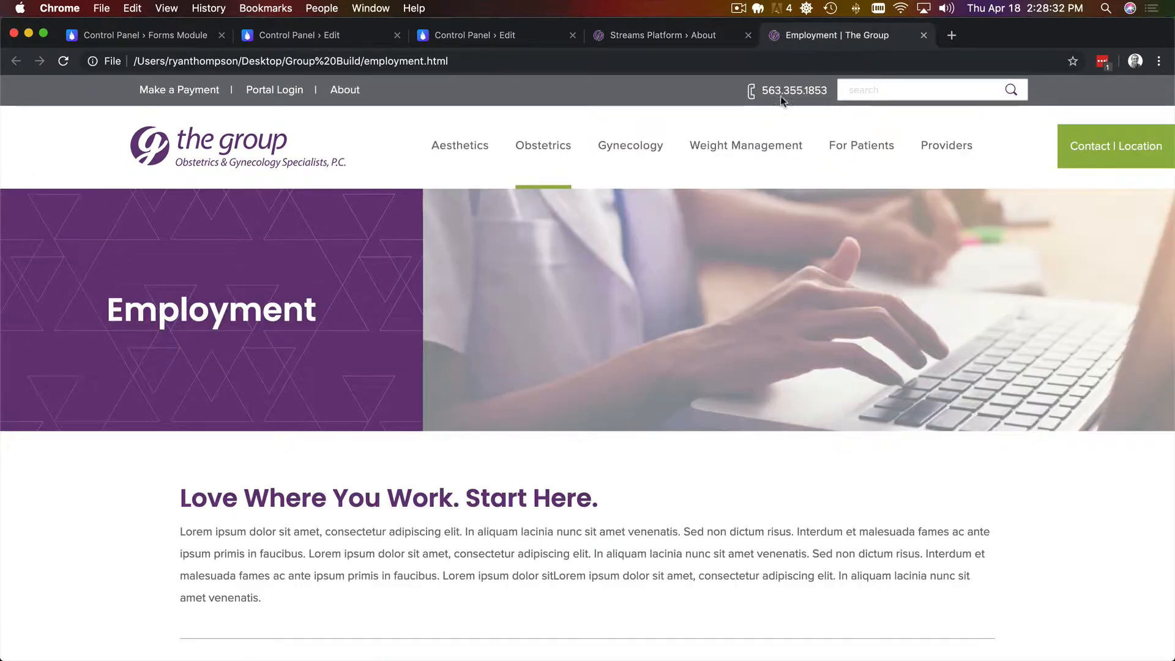
pyautogui.scroll(-3, 659, 310)
pyautogui.scroll(-3, 659, 307)
pyautogui.scroll(5, 659, 308)
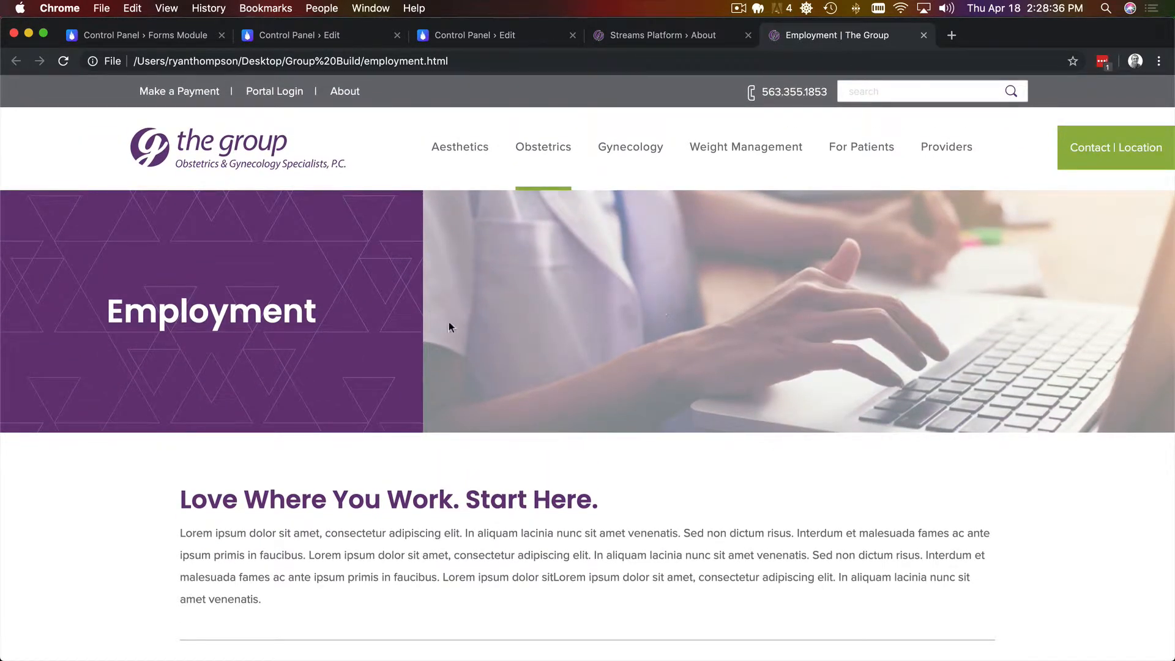
pyautogui.scroll(-5, 364, 313)
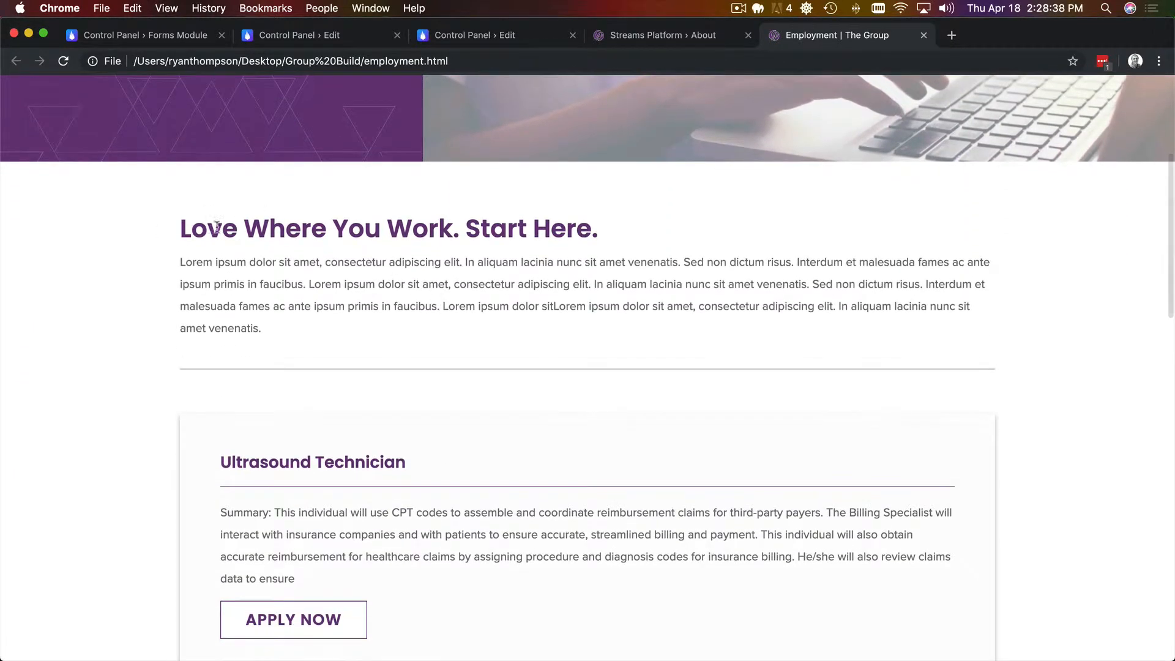
pyautogui.moveTo(172, 221); pyautogui.dragTo(486, 331)
pyautogui.scroll(-5, 485, 331)
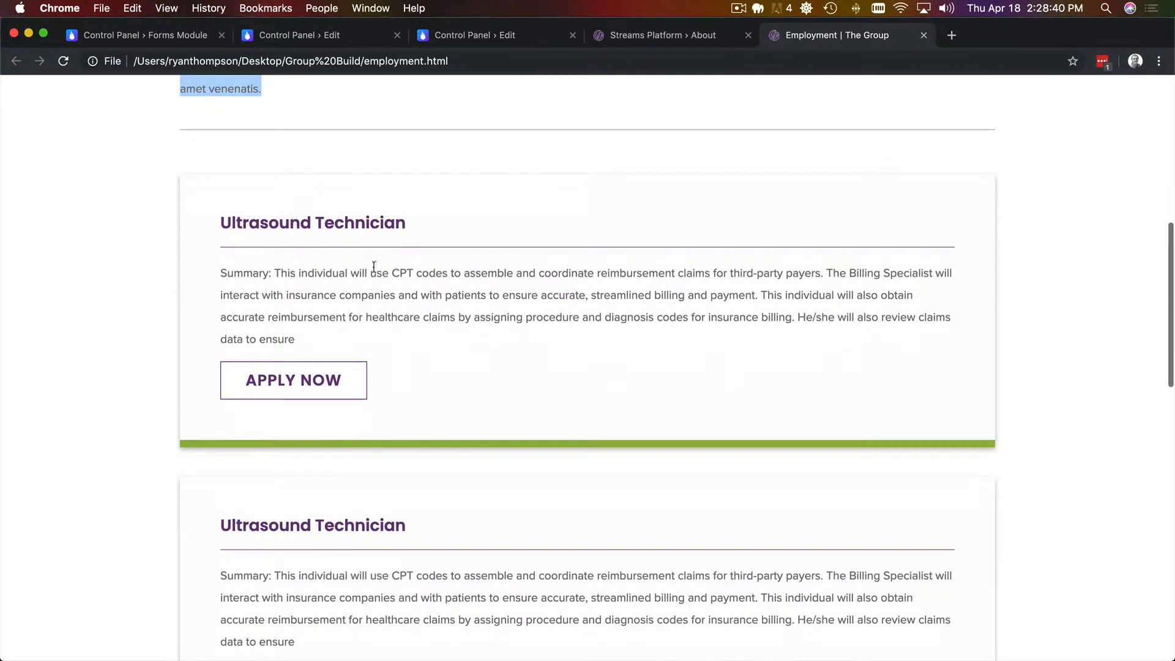
pyautogui.click(231, 261)
pyautogui.moveTo(230, 261); pyautogui.dragTo(546, 524)
pyautogui.scroll(-2, 616, 391)
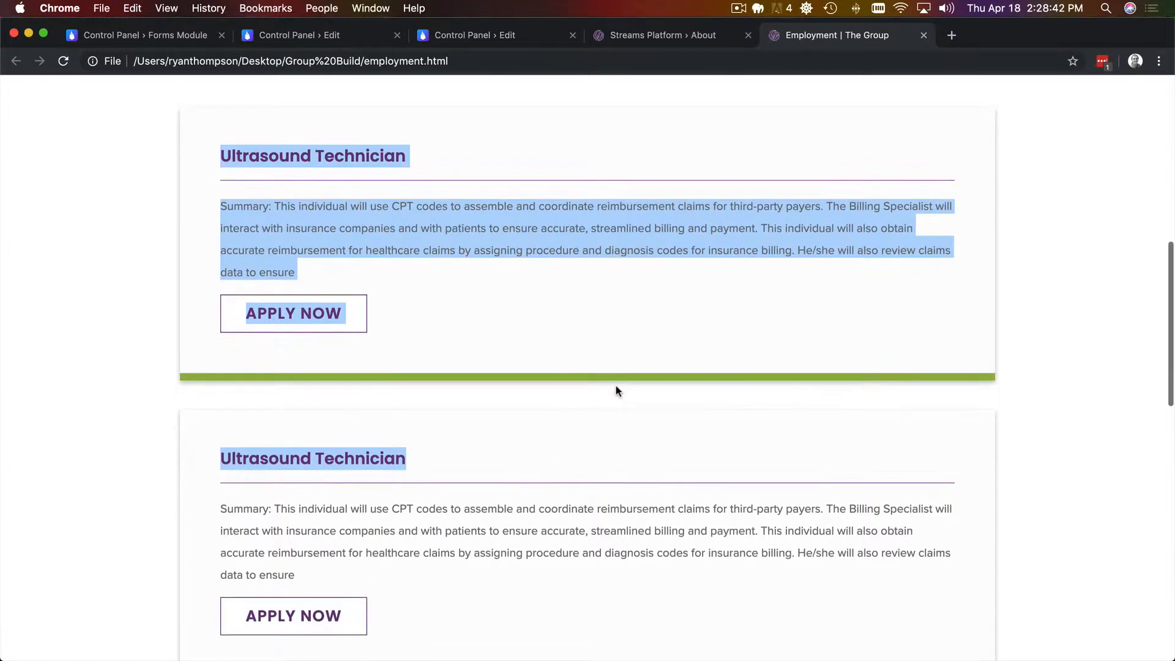
pyautogui.click(615, 275)
pyautogui.scroll(-2, 641, 263)
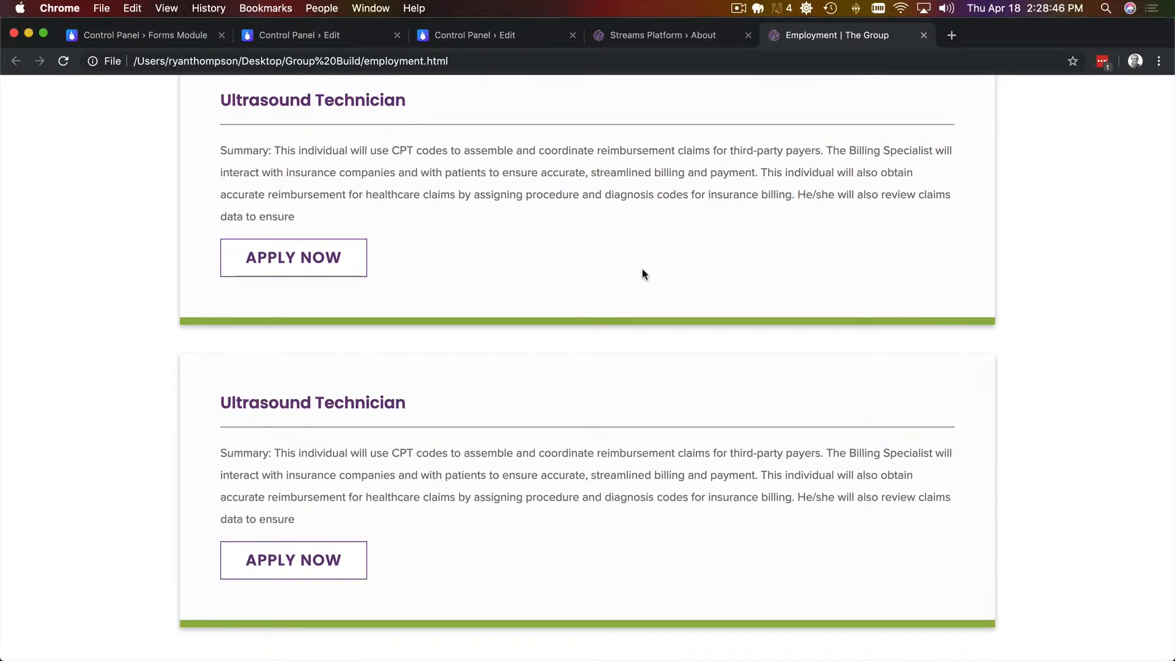
pyautogui.scroll(-8, 641, 269)
pyautogui.scroll(-9, 644, 266)
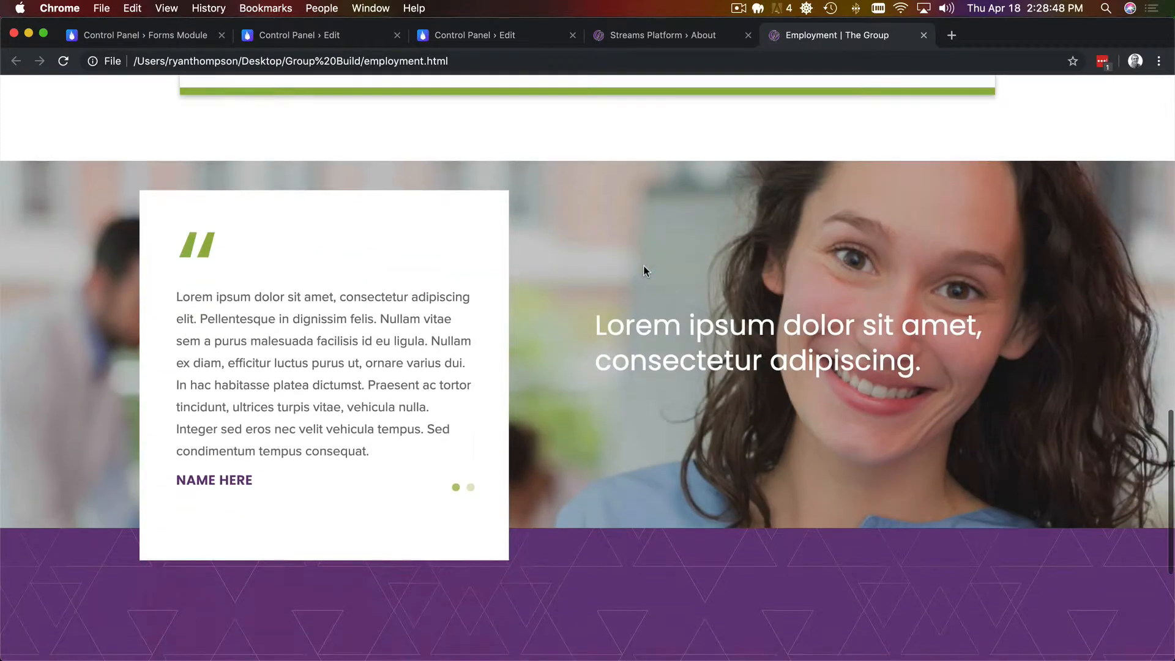
pyautogui.scroll(-8, 650, 330)
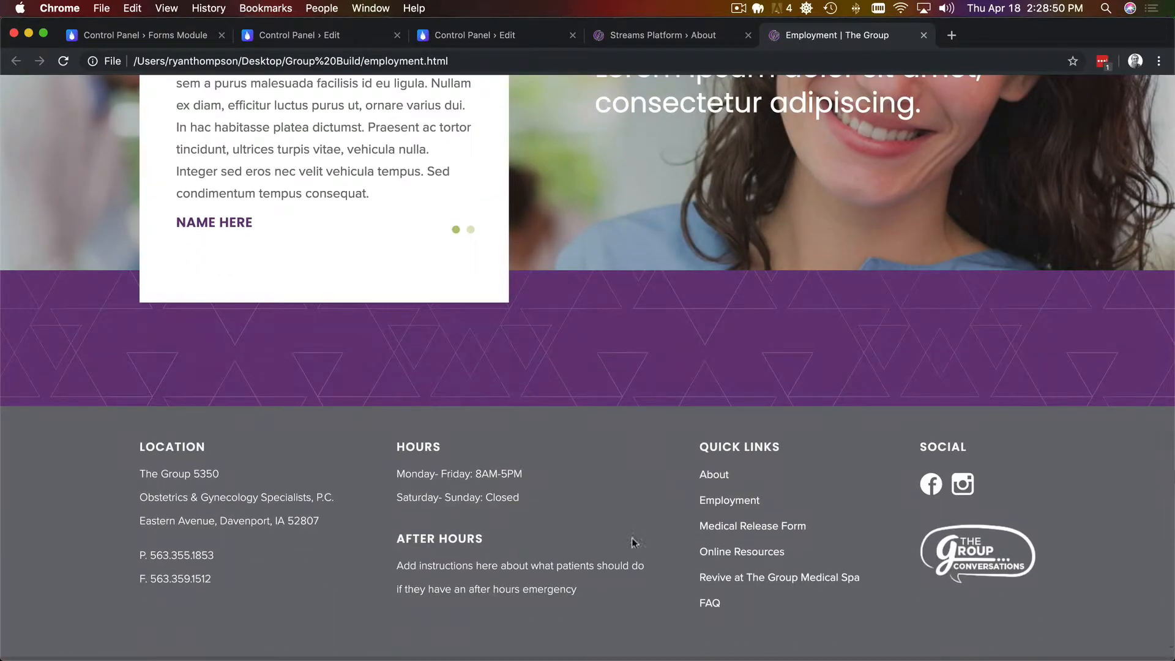
pyautogui.scroll(20, 649, 330)
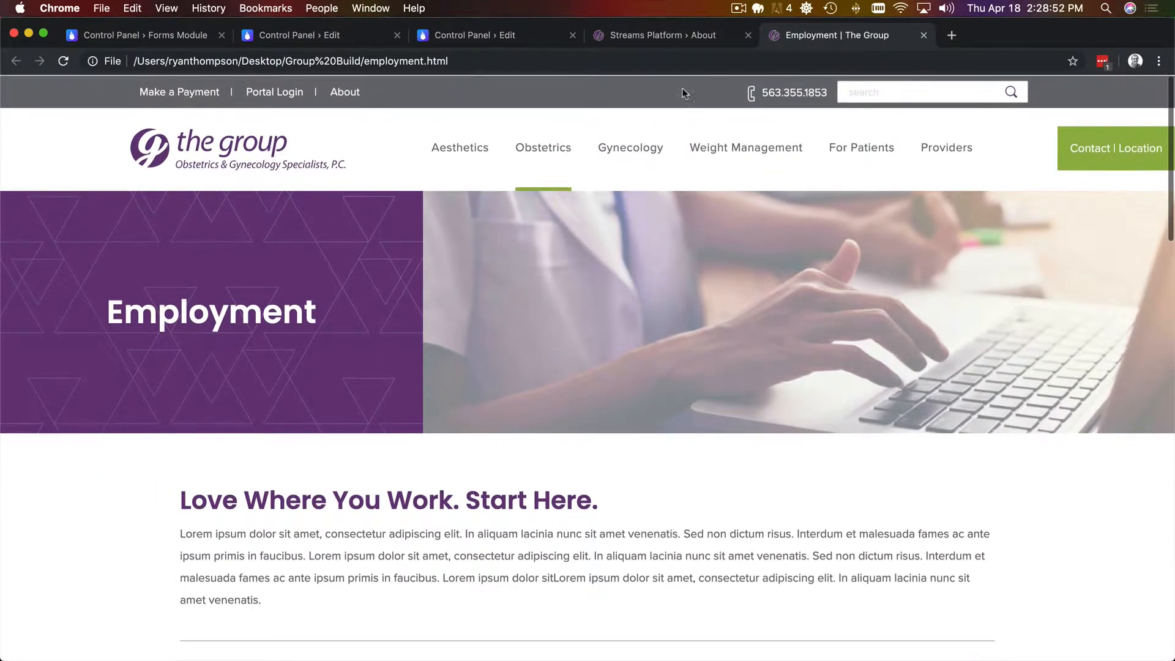
# Copy the "Love Where You Work. Start Here." heading and its intro paragraph from the Employment mockup.
pyautogui.scroll(-3, 289, 399)
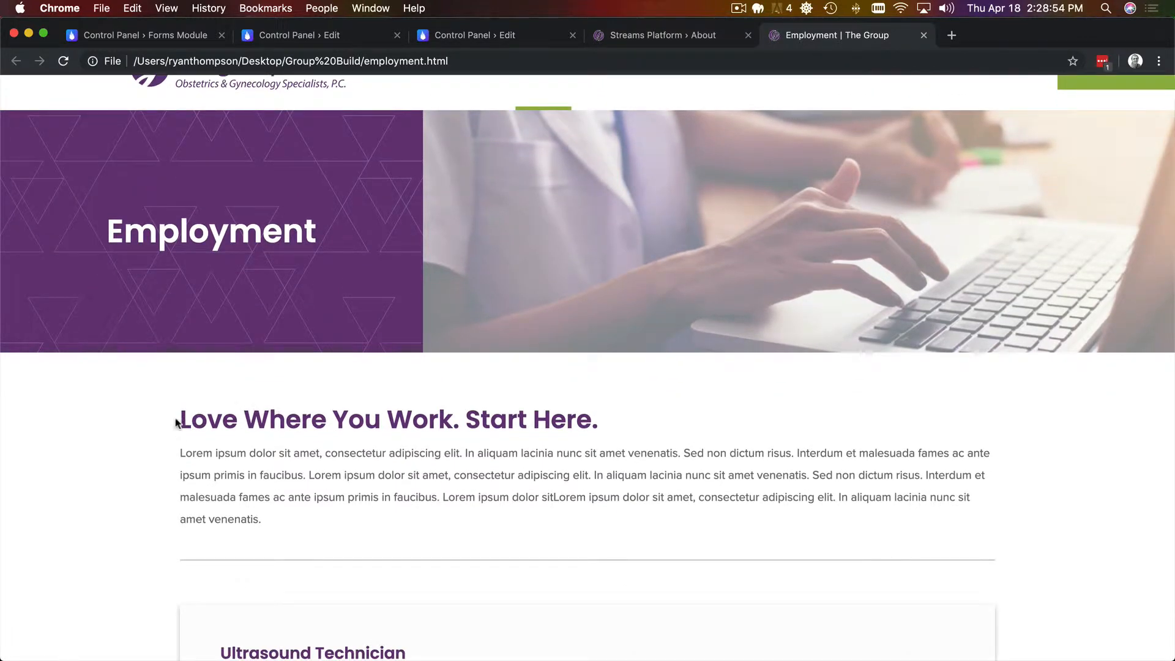
pyautogui.moveTo(176, 417); pyautogui.dragTo(278, 518)
pyautogui.press('cmd+c')
pyautogui.click(670, 266)
# Close the browser tab showing the About page.
pyautogui.click(668, 35)
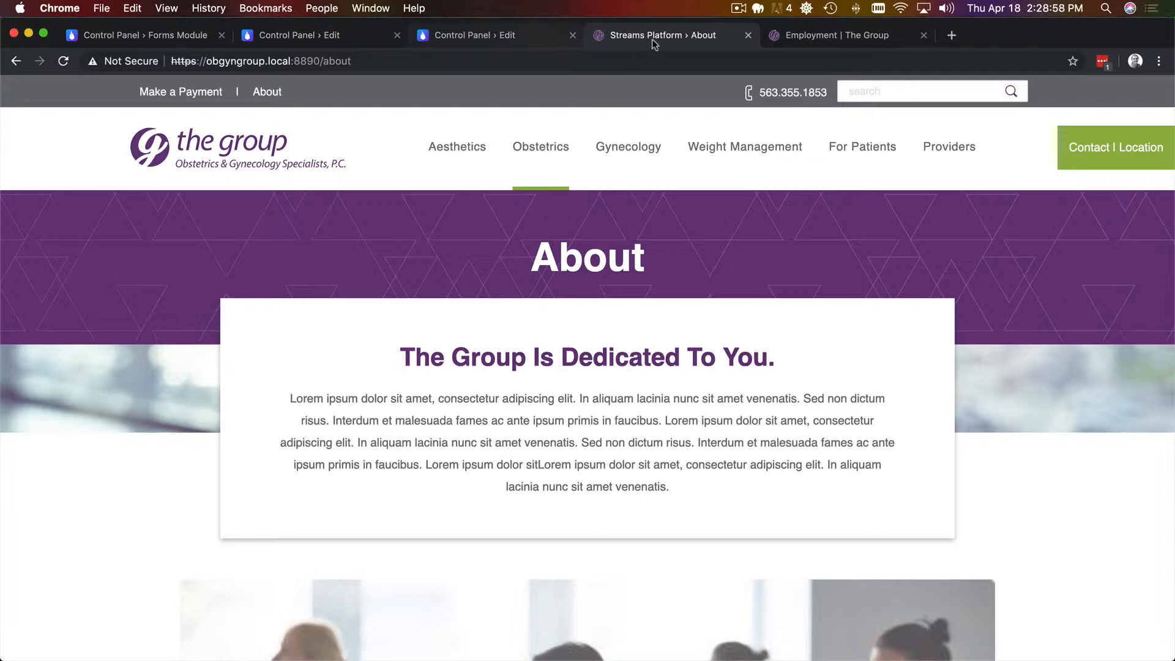
pyautogui.click(531, 36)
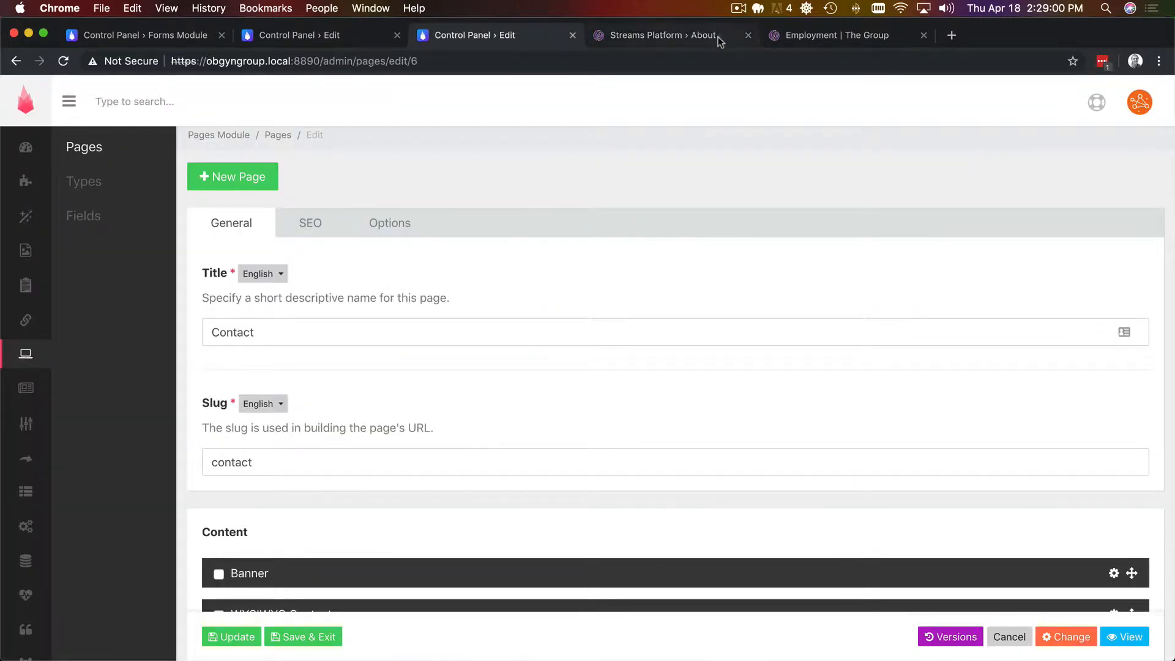
pyautogui.click(748, 35)
pyautogui.press('super+1')
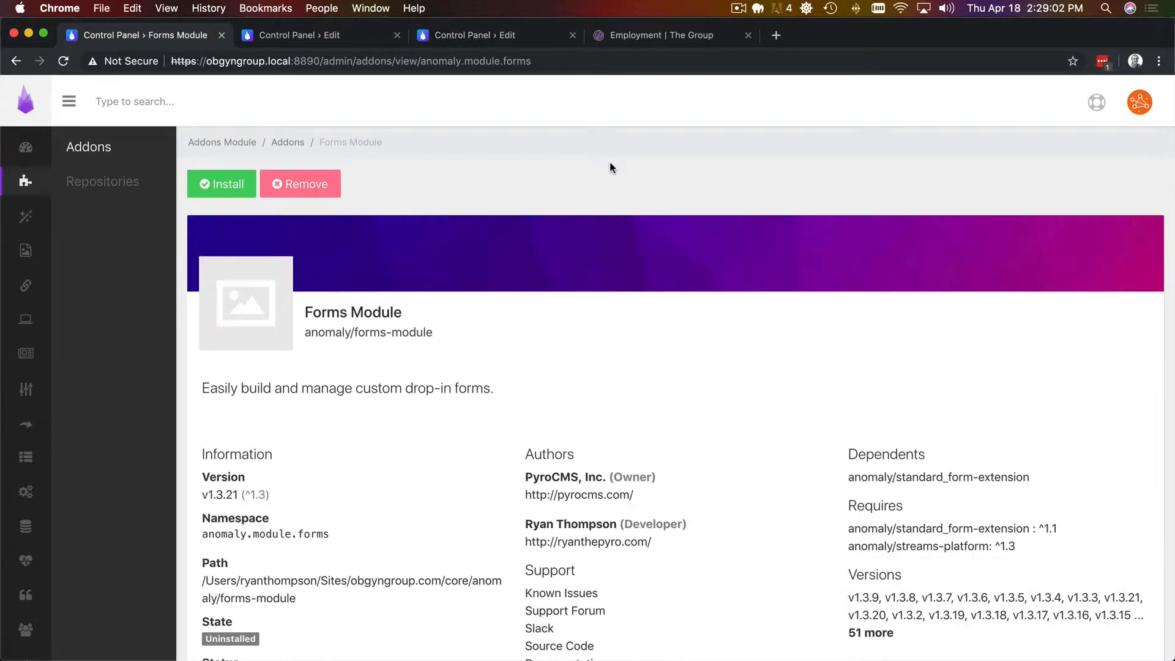
# Create a new page of the Default type from the Contact page's editor and title it Employment.
pyautogui.click(476, 32)
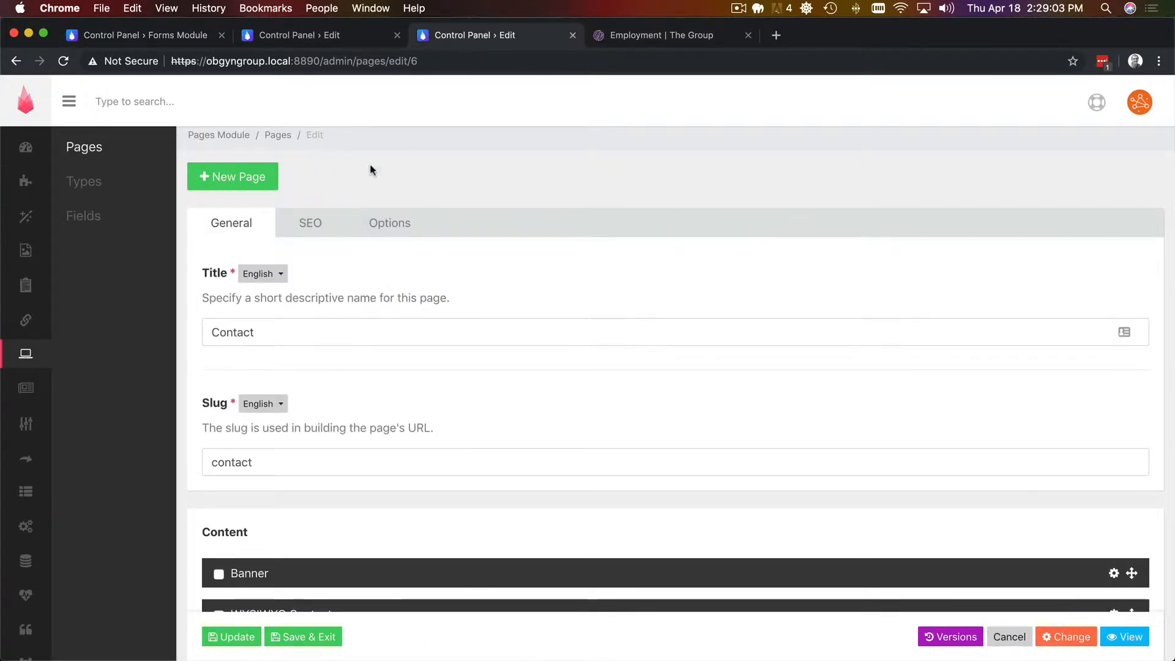
pyautogui.click(240, 179)
pyautogui.write('de')
pyautogui.press('Return')
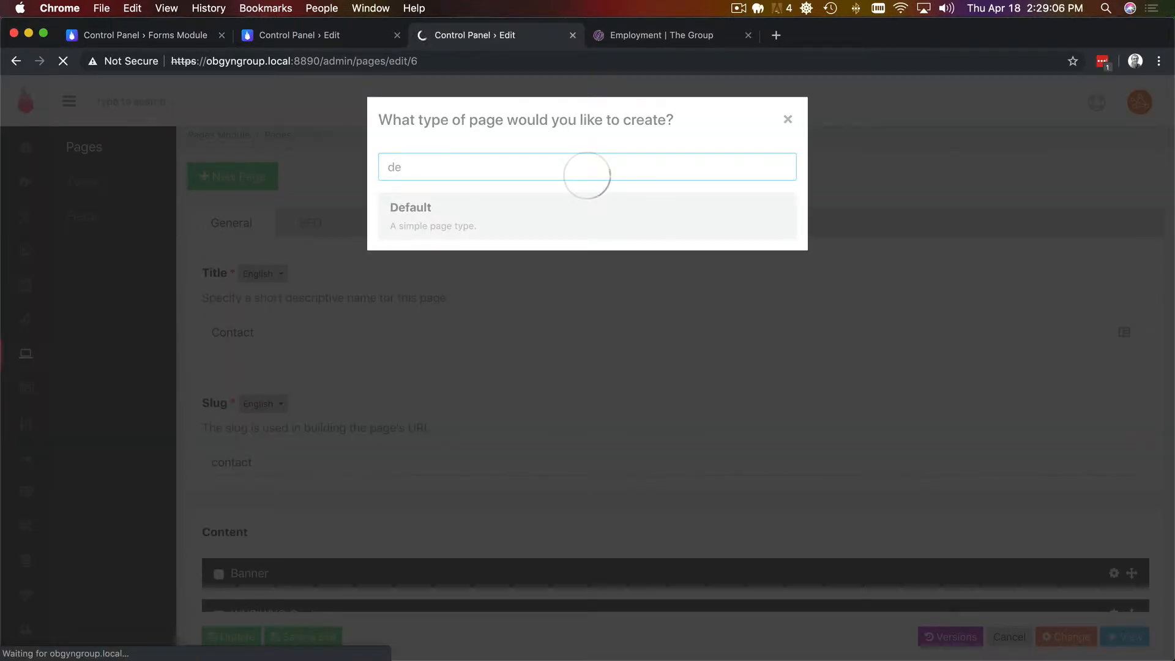
pyautogui.write('Emp')
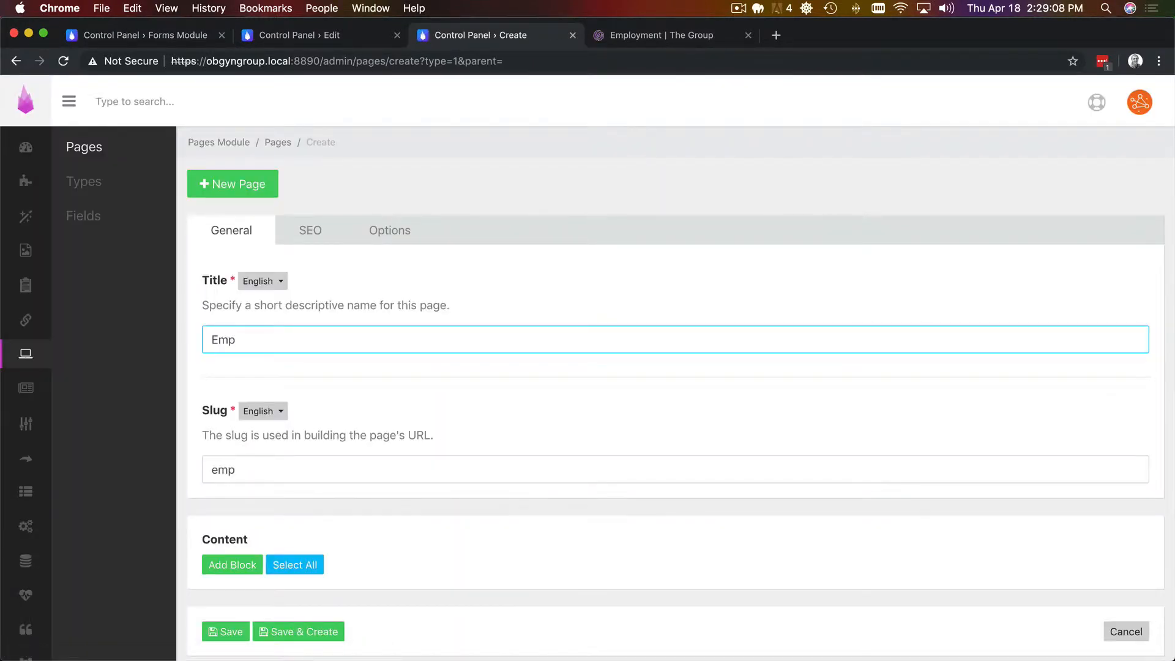
pyautogui.write('loyment')
pyautogui.scroll(-2, 391, 269)
pyautogui.click(227, 502)
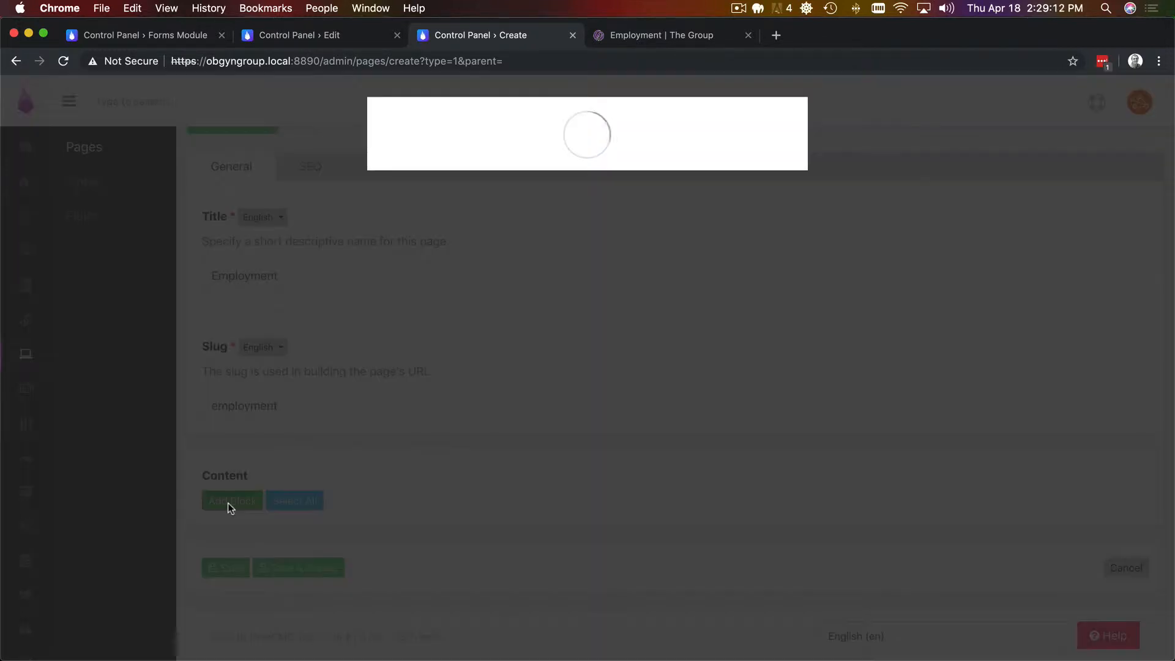
pyautogui.write('al')
pyautogui.press('Return')
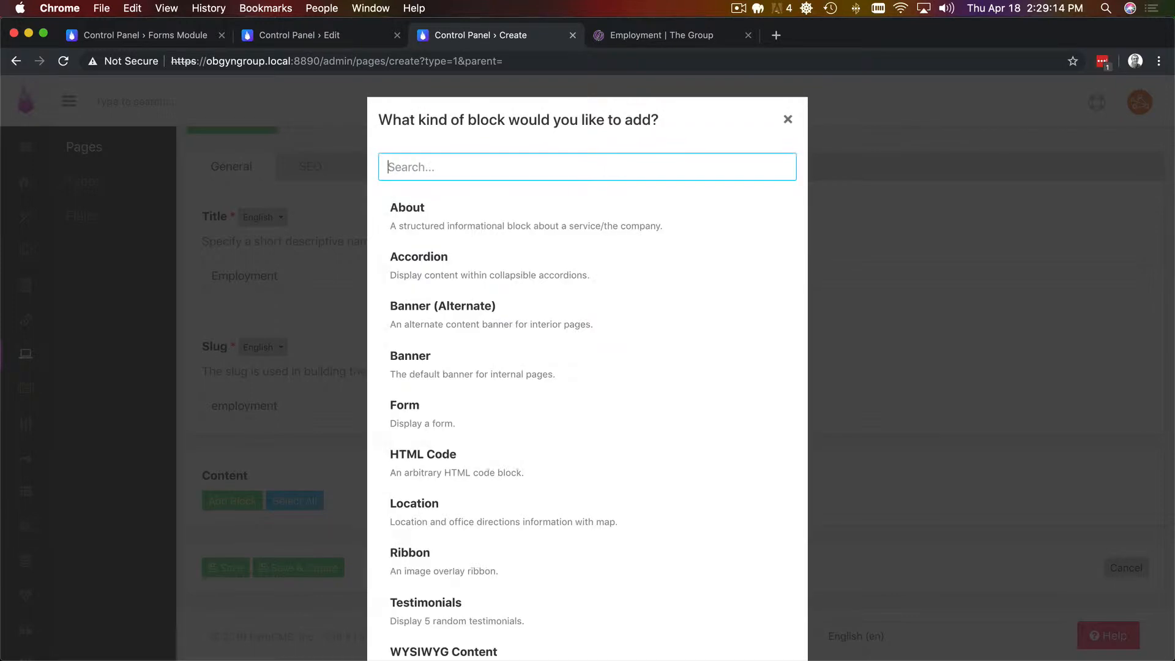
pyautogui.write('bann')
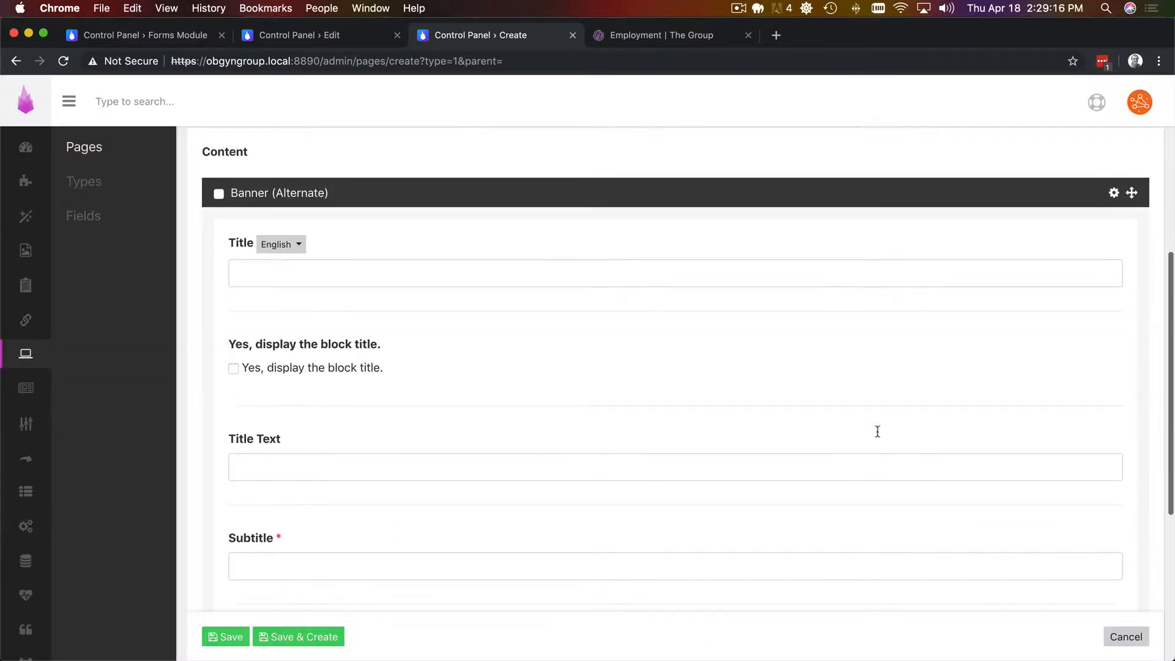
pyautogui.click(1112, 193)
pyautogui.click(1065, 275)
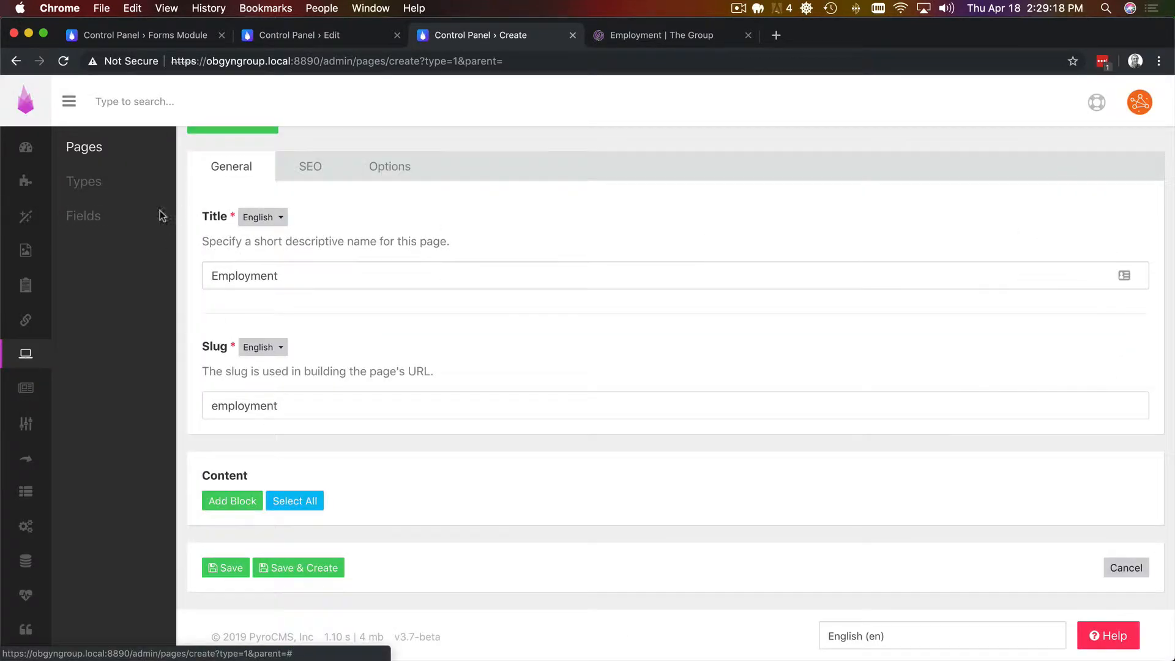
# Add the standard Banner block to the Employment page's content and collapse it.
pyautogui.click(234, 502)
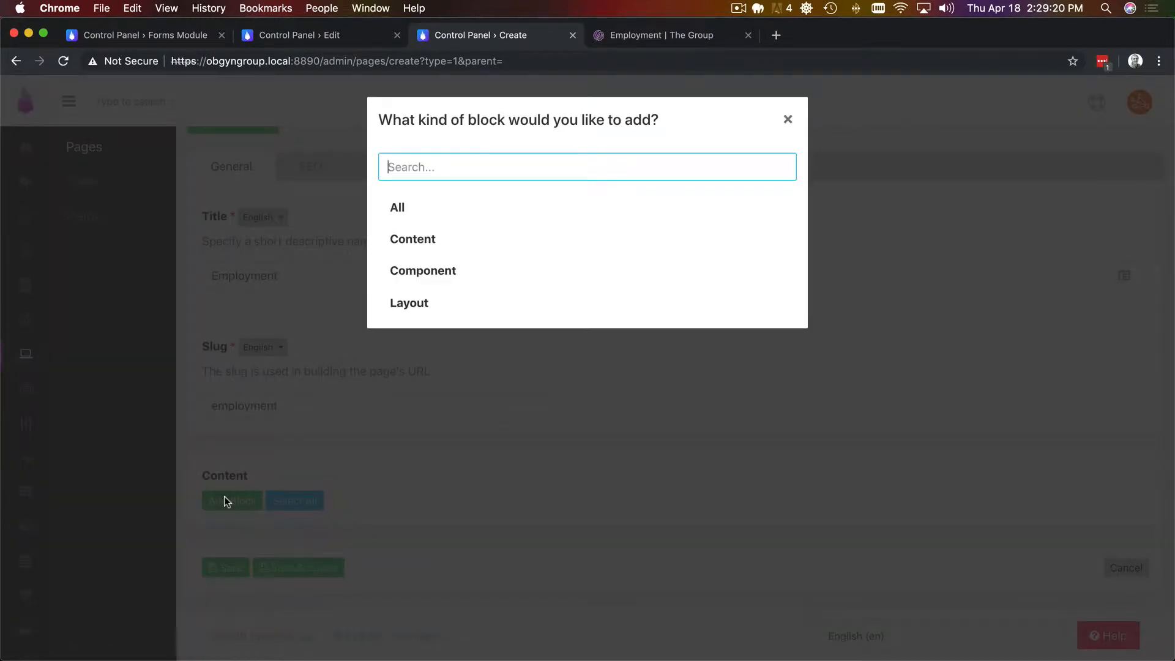
pyautogui.write('al')
pyautogui.write('bann')
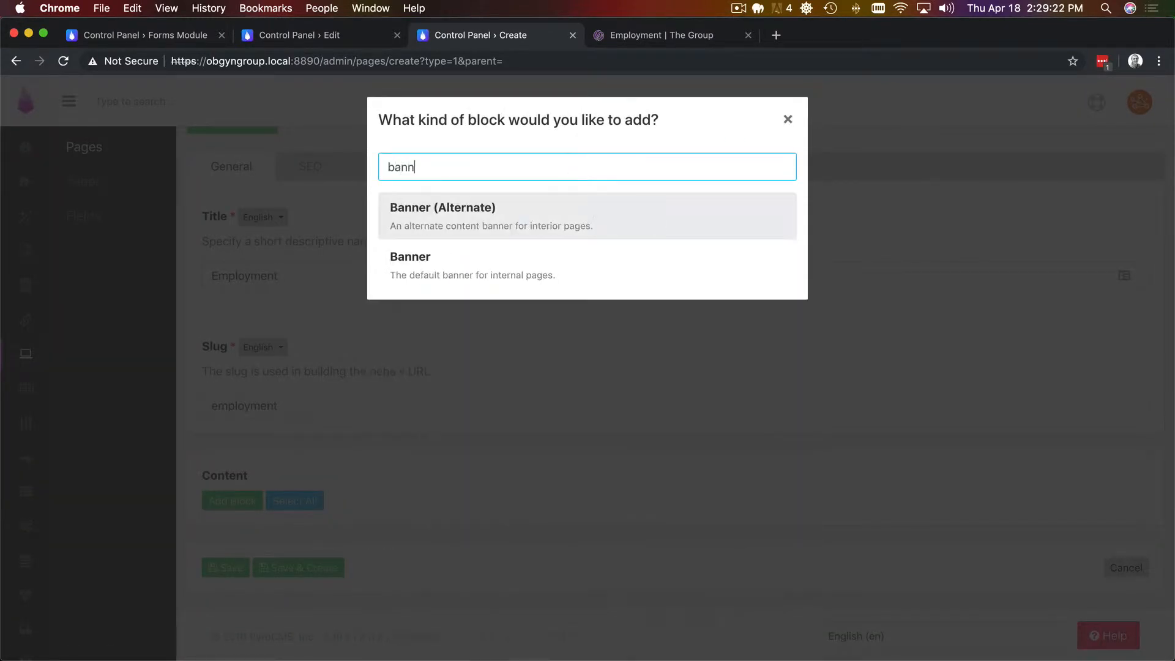
pyautogui.write('er')
pyautogui.press('Down')
pyautogui.press('Return')
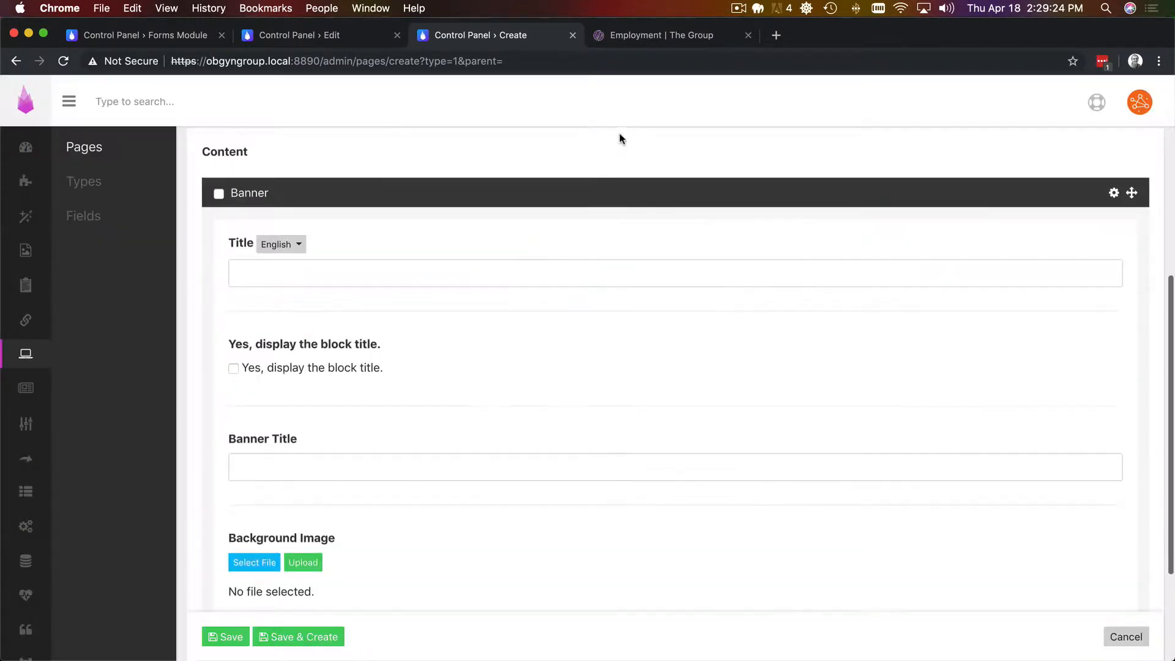
pyautogui.click(588, 192)
# Check the Employment mockup and add a WYSIWYG Content block below the Banner block.
pyautogui.click(679, 35)
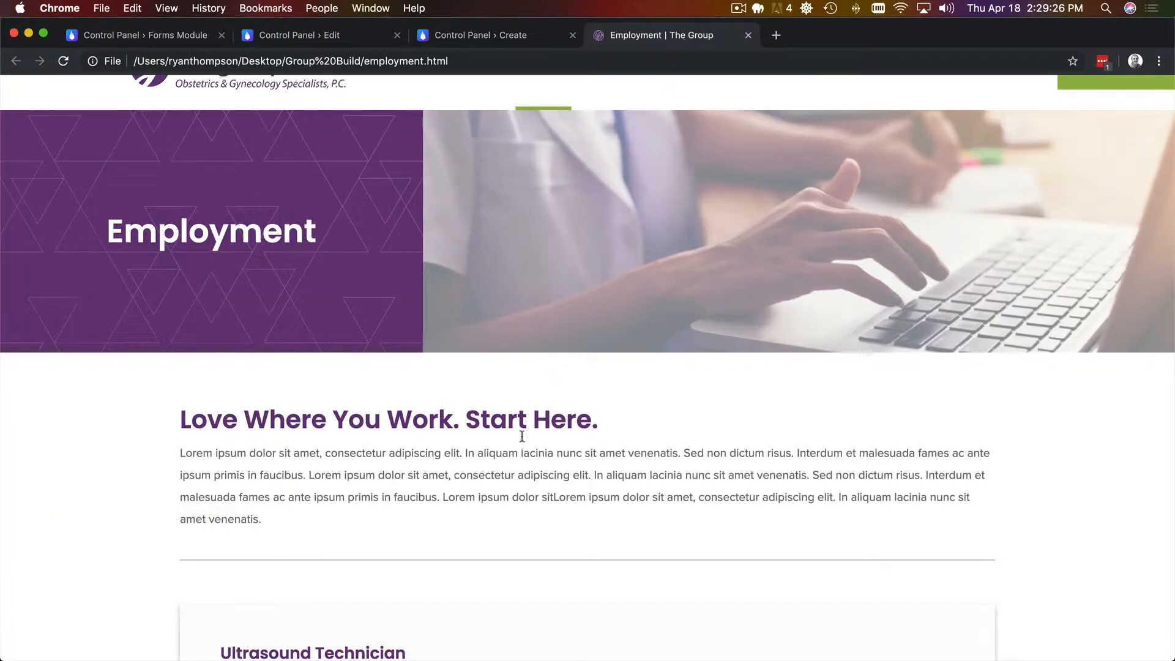
pyautogui.click(487, 38)
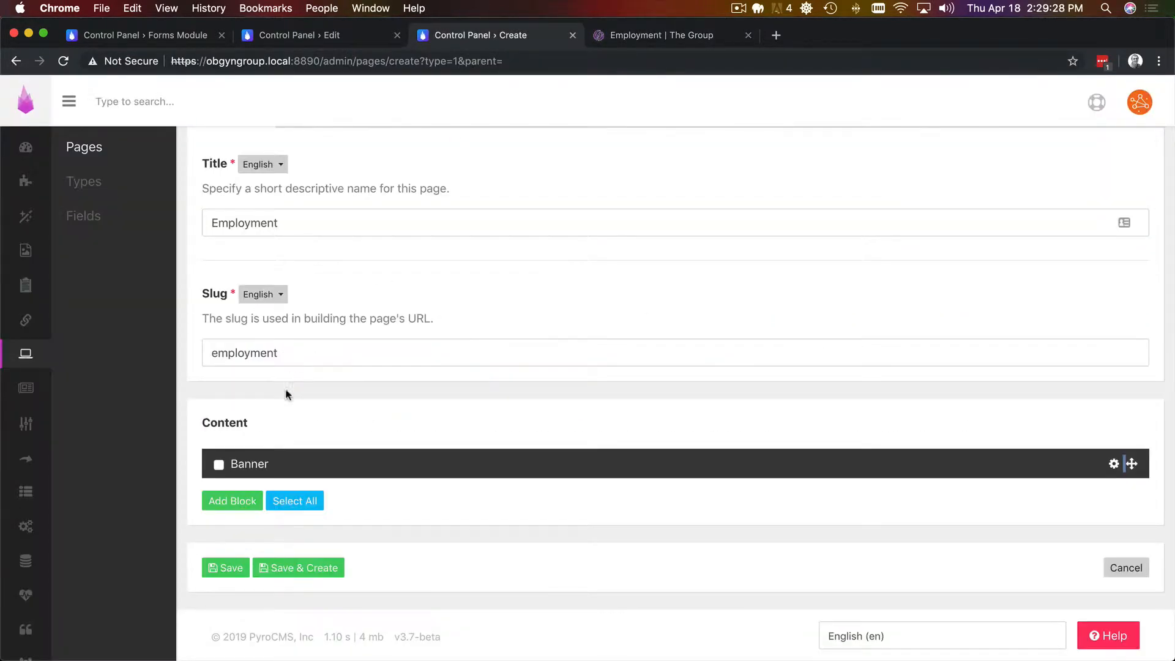
pyautogui.click(228, 498)
pyautogui.write('con')
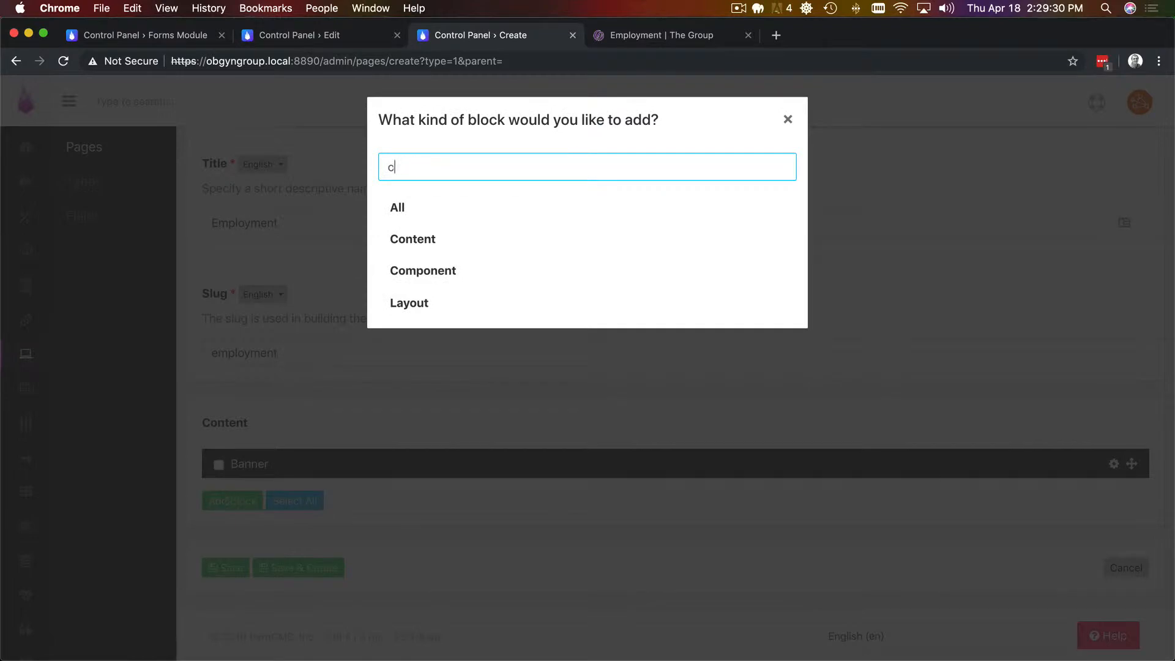
pyautogui.press('BackSpace')
pyautogui.press('BackSpace')
pyautogui.press('BackSpace')
pyautogui.write('wy')
pyautogui.press('Return')
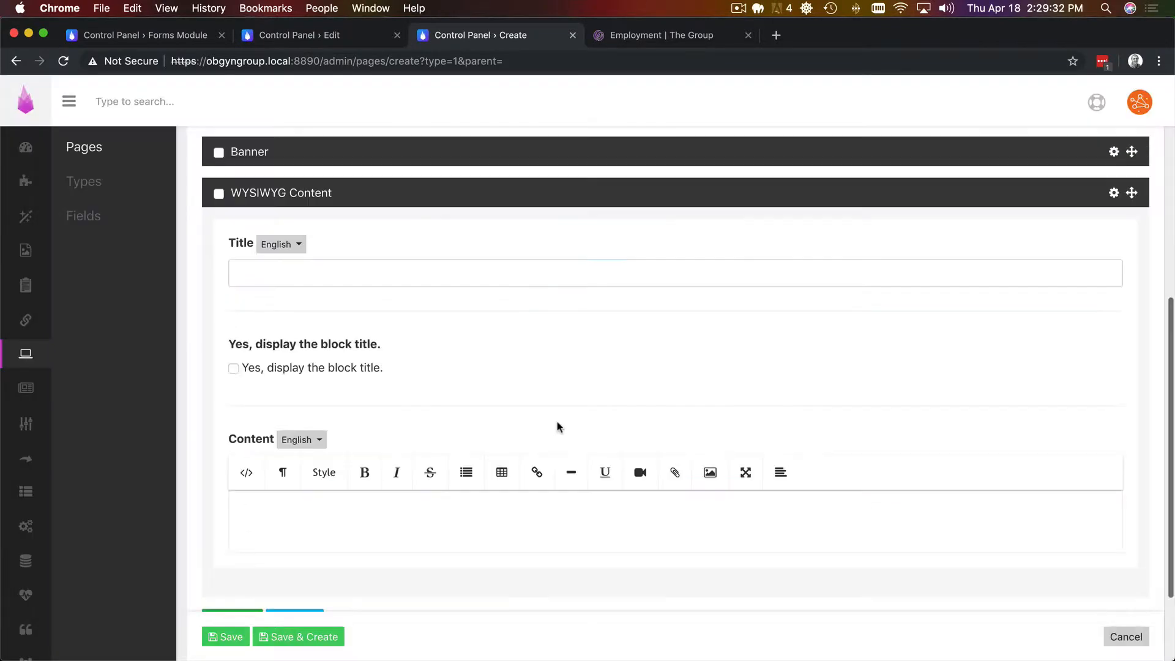
# Paste the copied heading and paragraph into the WYSIWYG block and delete the leading empty paragraph tags from its HTML.
pyautogui.scroll(-3, 557, 427)
pyautogui.click(514, 435)
pyautogui.press('cmd+v')
pyautogui.click(247, 377)
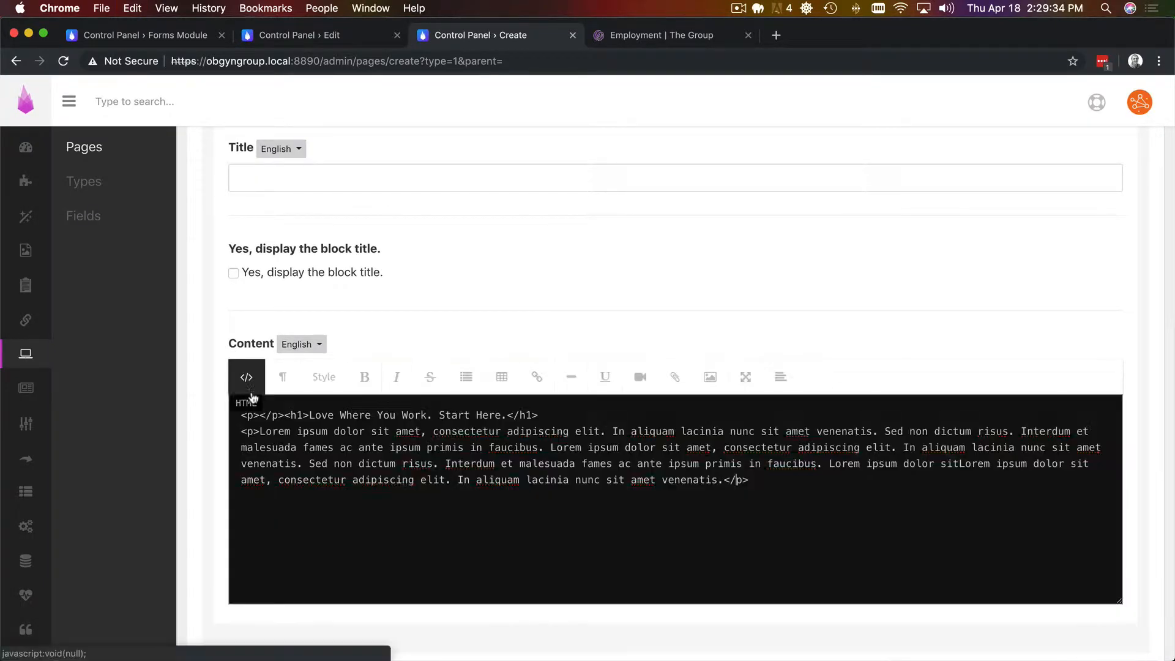
pyautogui.moveTo(282, 415); pyautogui.dragTo(241, 415)
pyautogui.press('BackSpace')
pyautogui.click(246, 376)
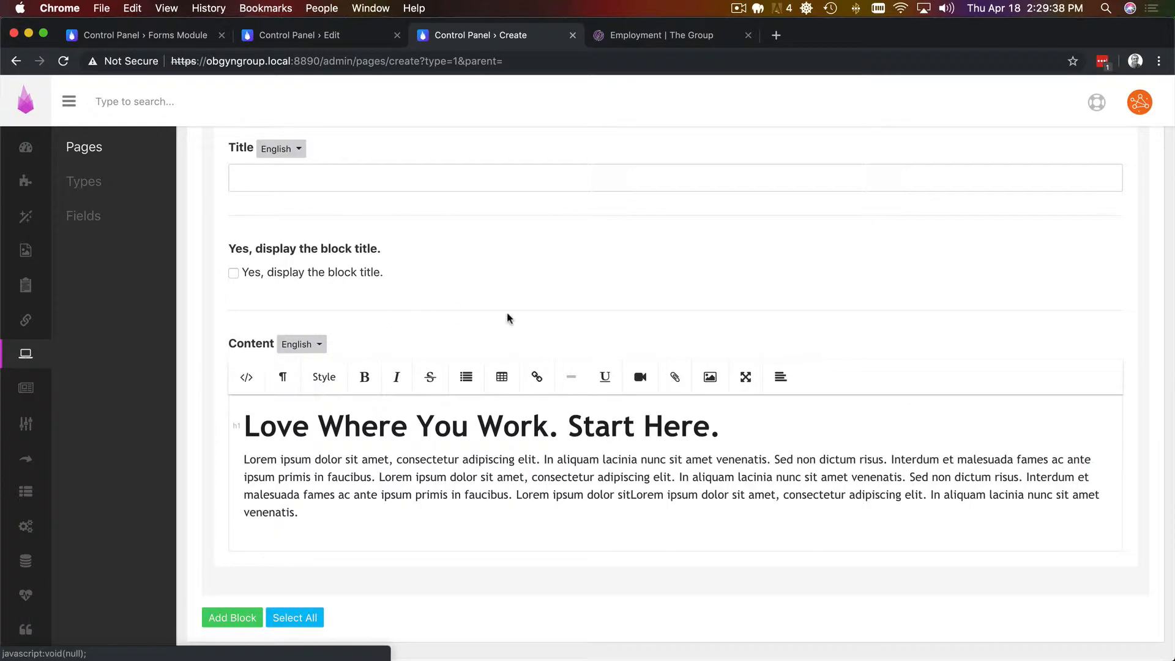
# Check the content below the intro in the Employment mockup and insert a horizontal rule after the WYSIWYG block's paragraph.
pyautogui.scroll(-3, 506, 318)
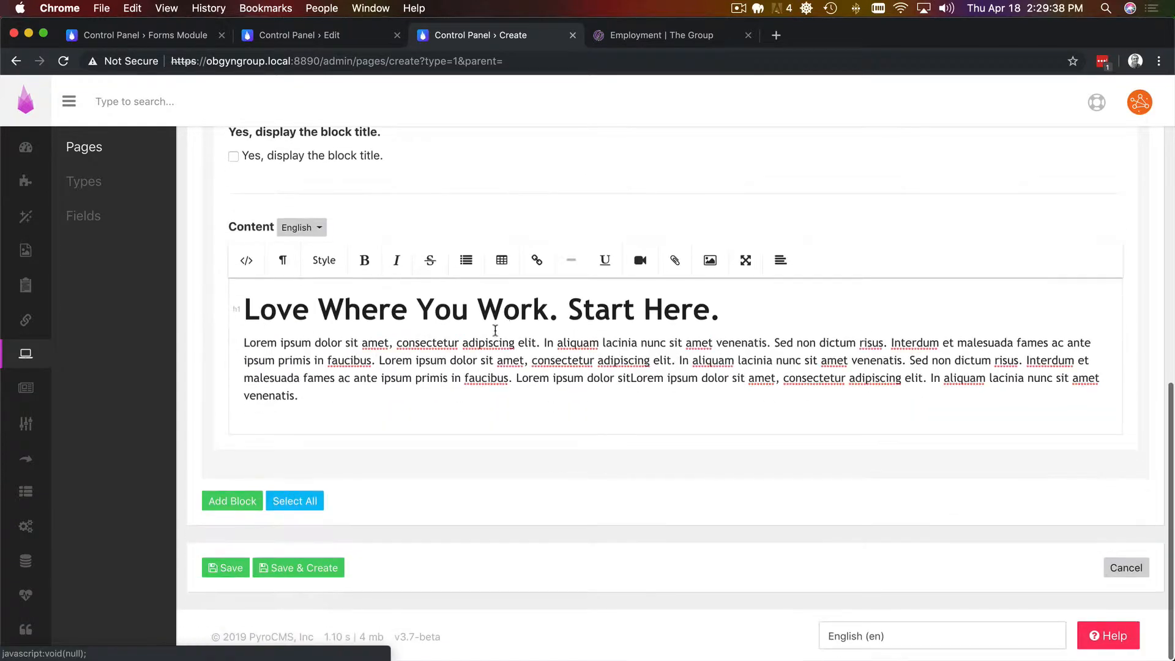
pyautogui.click(657, 40)
pyautogui.scroll(-5, 571, 302)
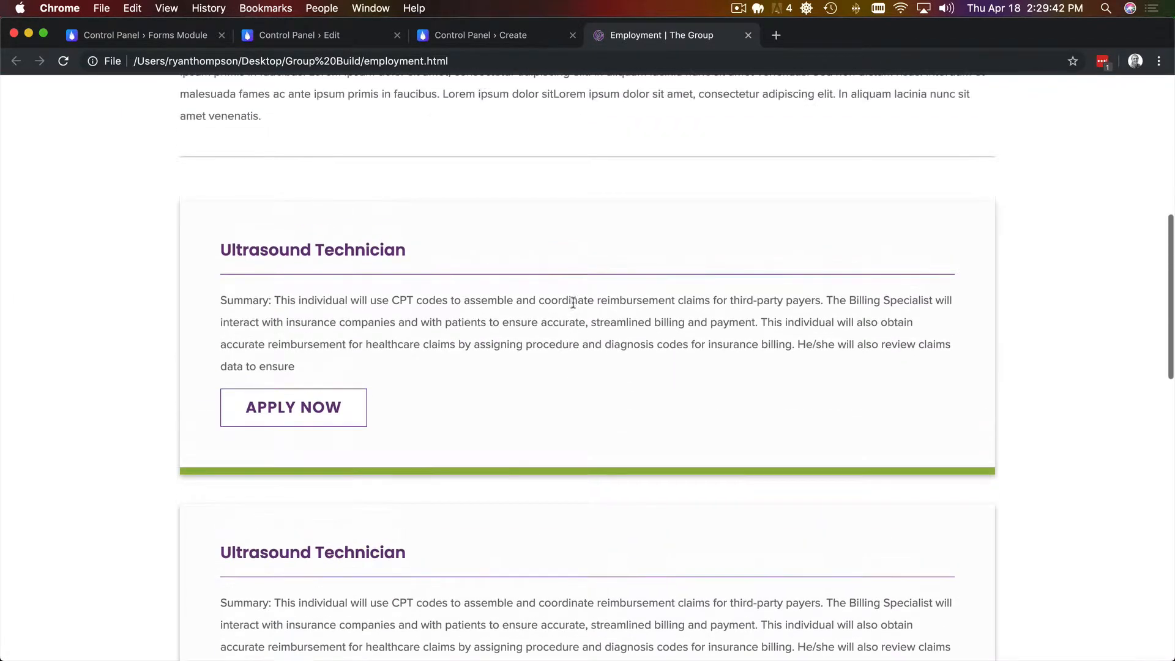
pyautogui.click(532, 35)
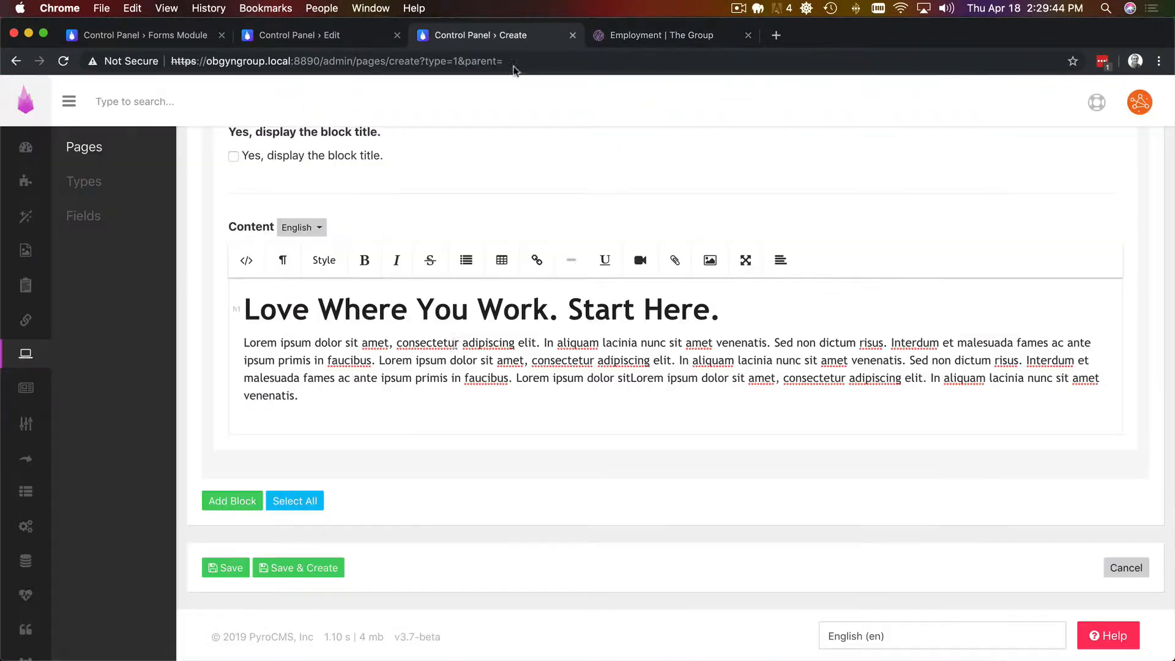
pyautogui.click(394, 406)
pyautogui.press('Return')
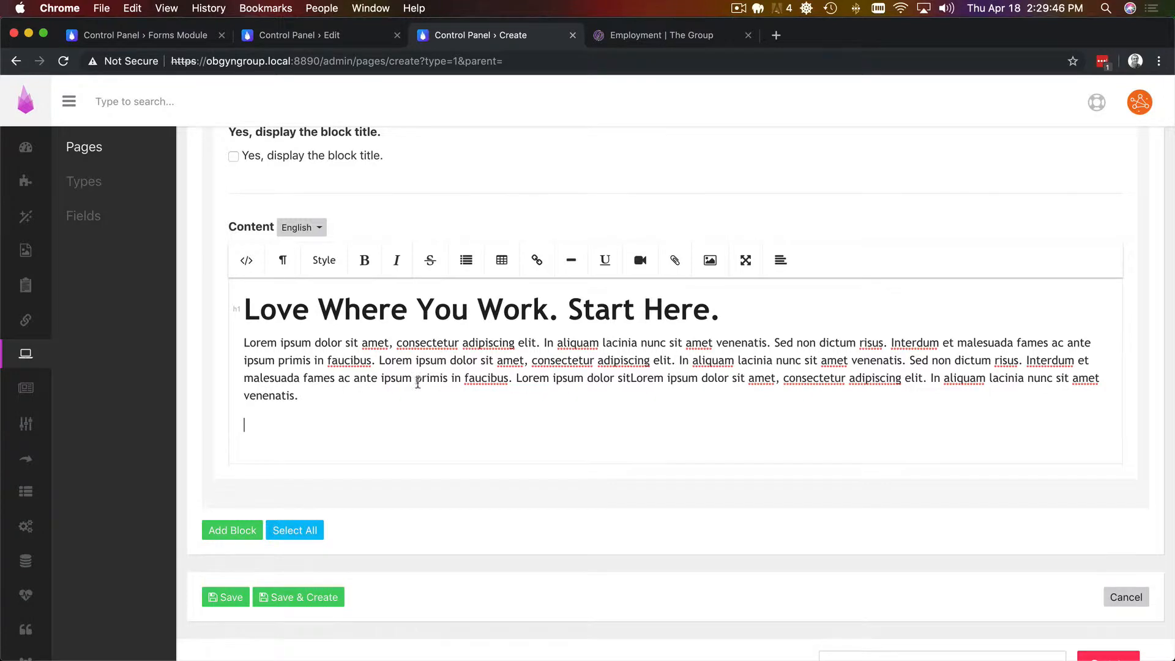
# Check what follows the job listings in the Employment mockup and add a Testimonials block below the WYSIWYG block.
pyautogui.click(667, 35)
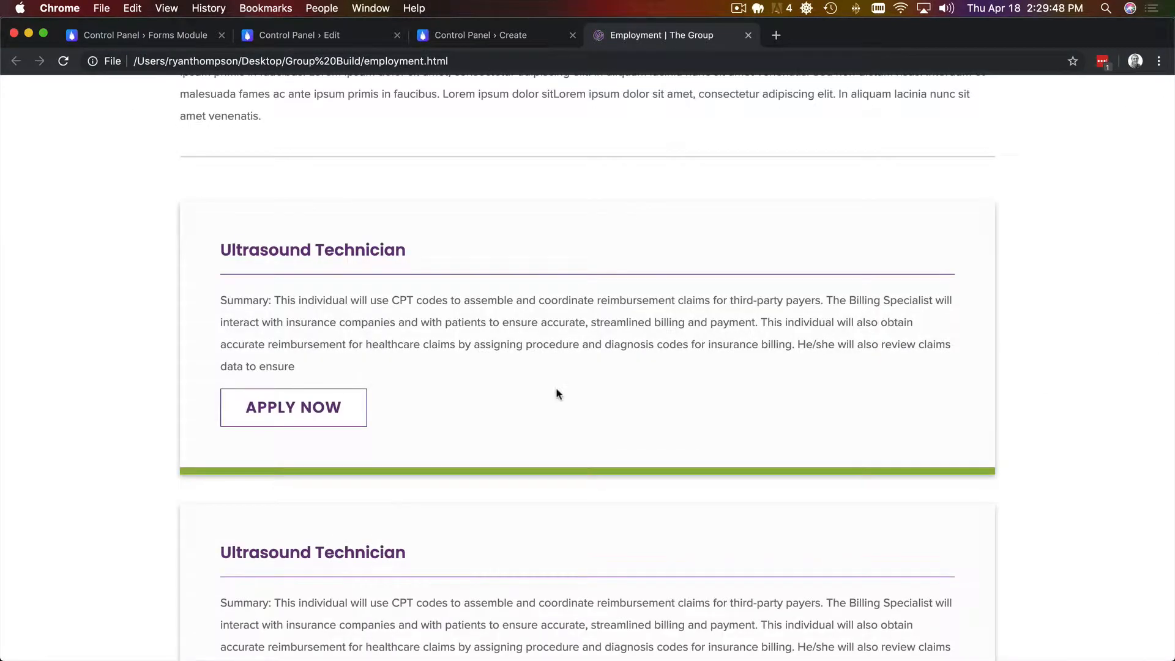
pyautogui.scroll(-9, 558, 394)
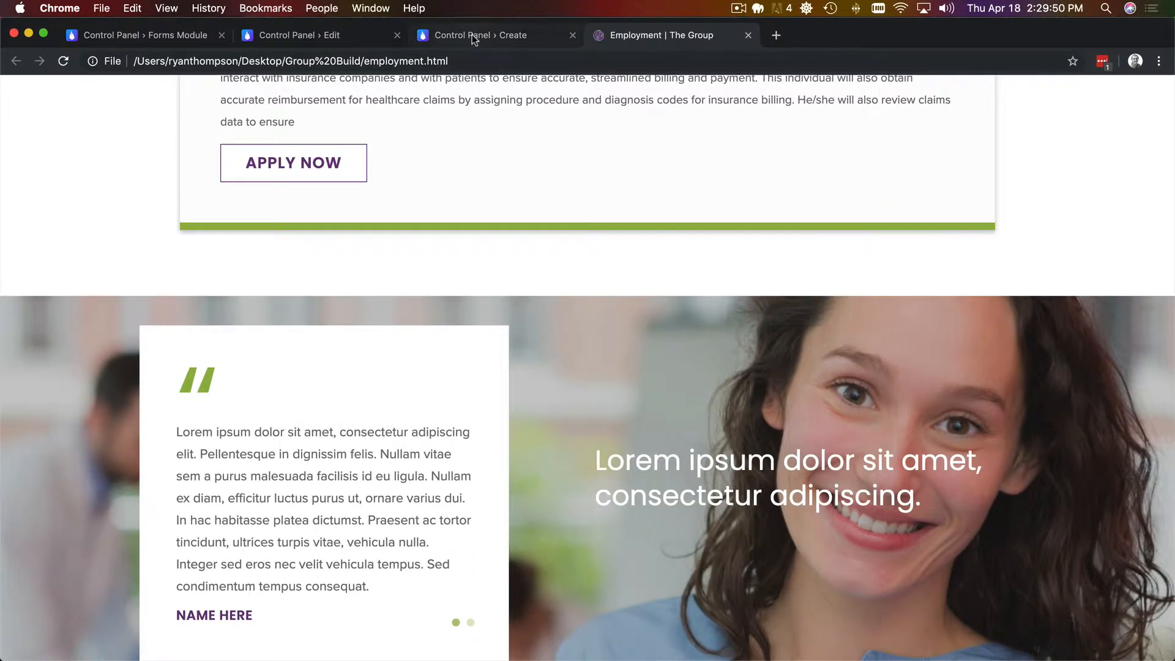
pyautogui.click(474, 37)
pyautogui.click(234, 515)
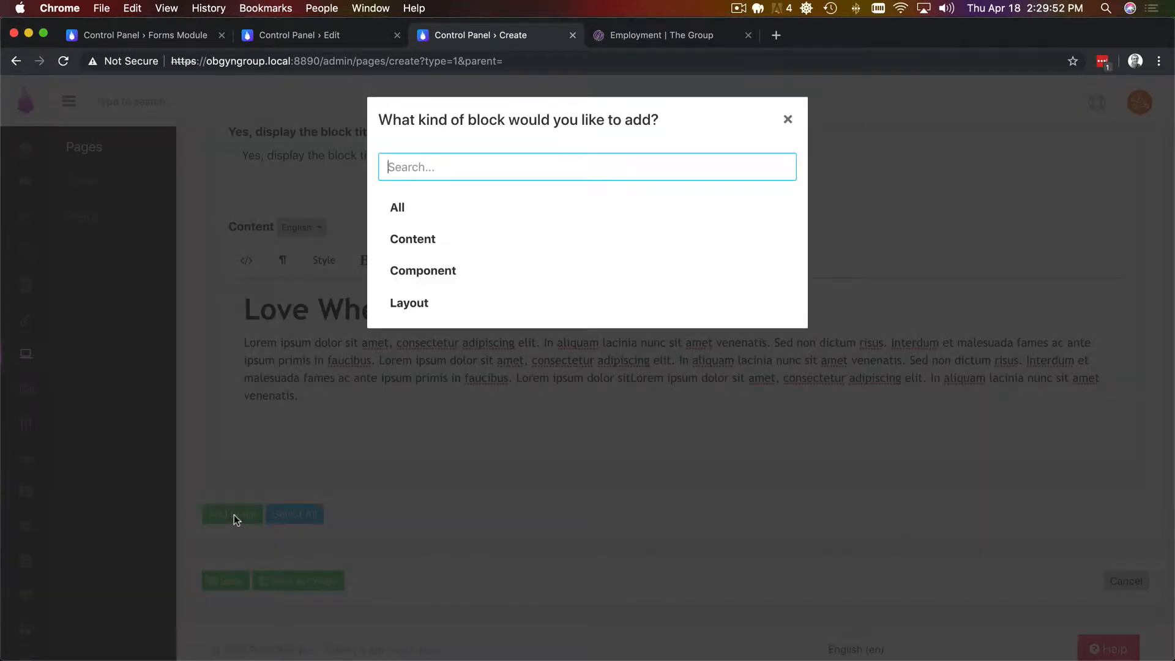
pyautogui.write('test')
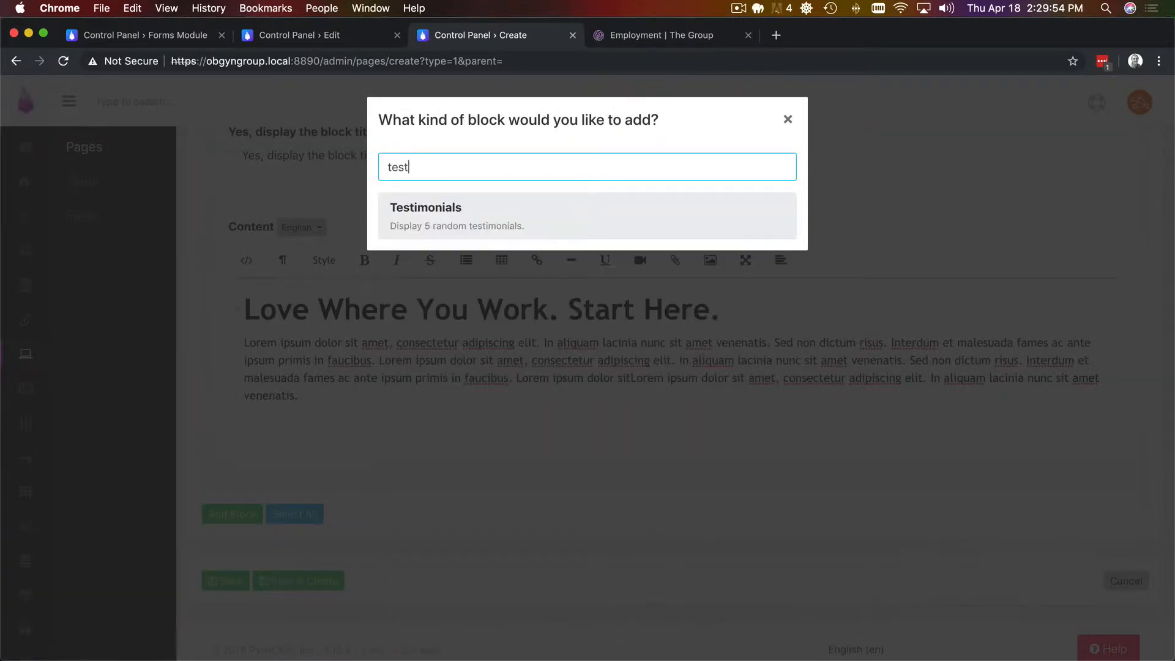
pyautogui.press('Return')
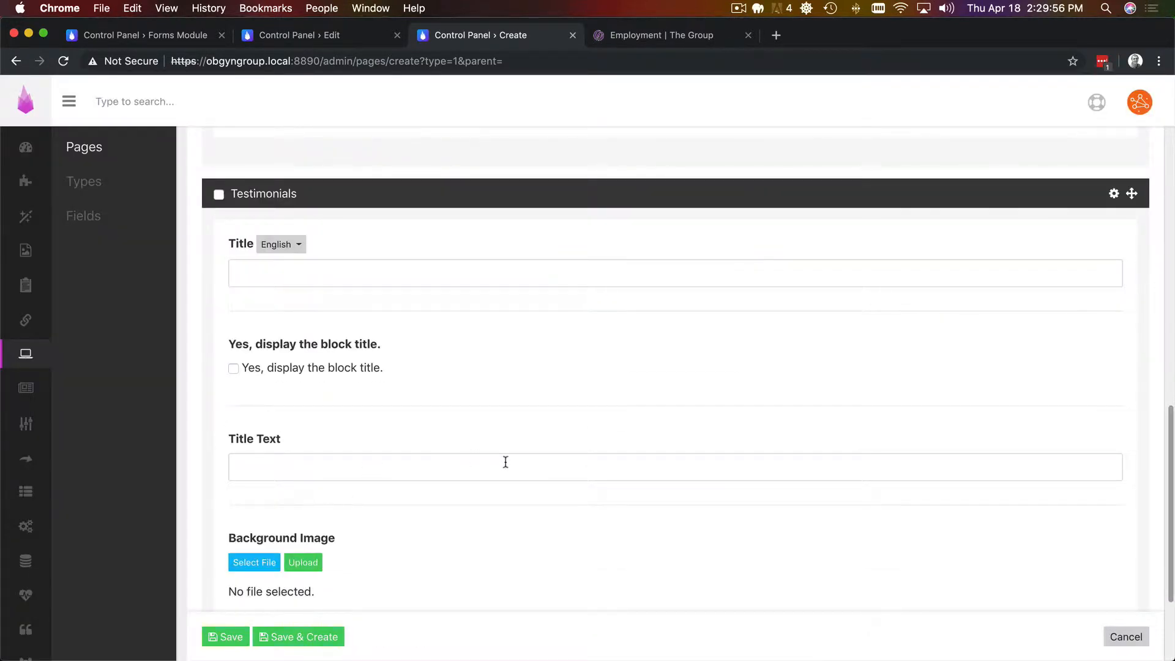
pyautogui.scroll(-3, 503, 461)
# Save the Employment page and look over its preview from the banner down to the testimonials.
pyautogui.press('super+s')
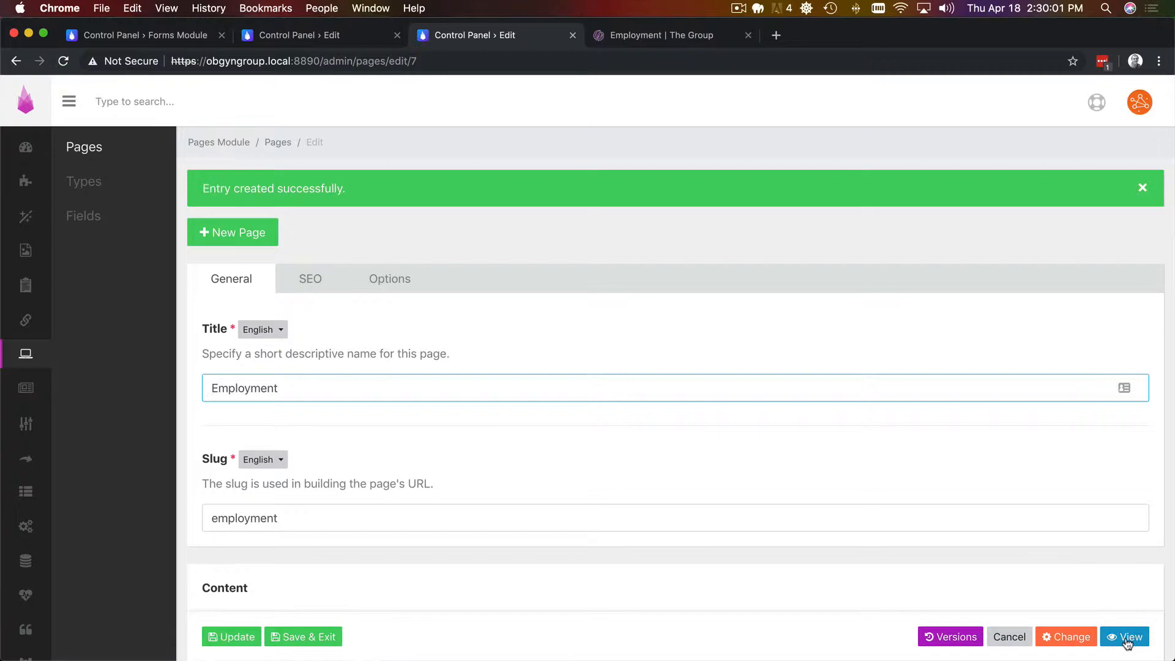
pyautogui.click(1124, 638)
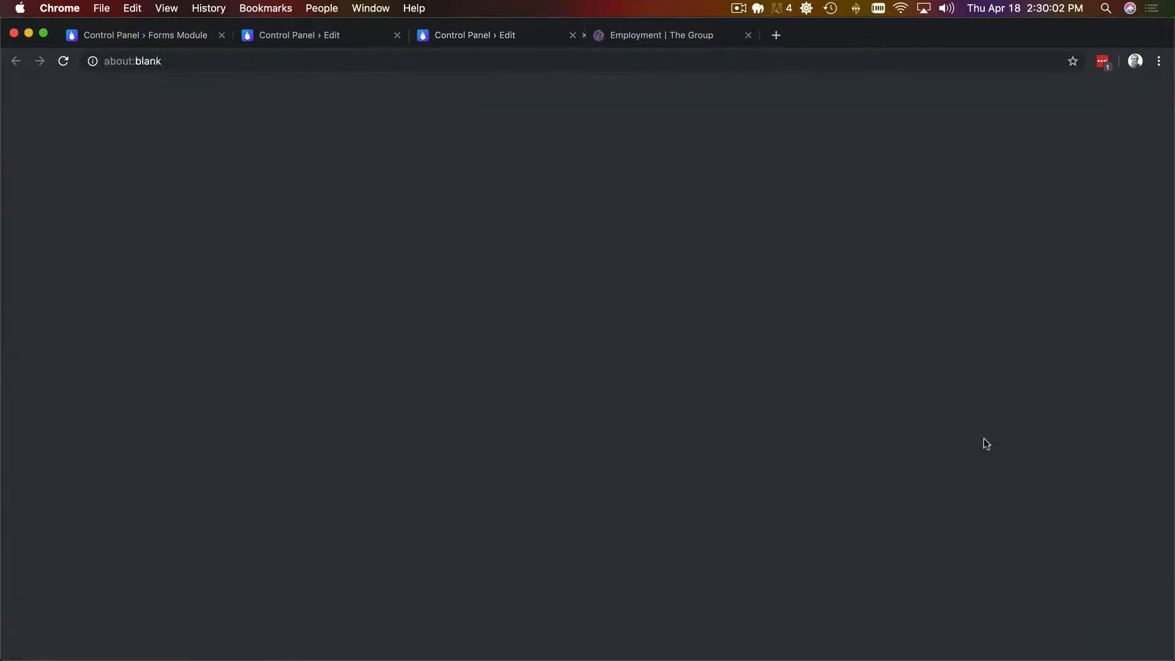
pyautogui.scroll(-15, 656, 348)
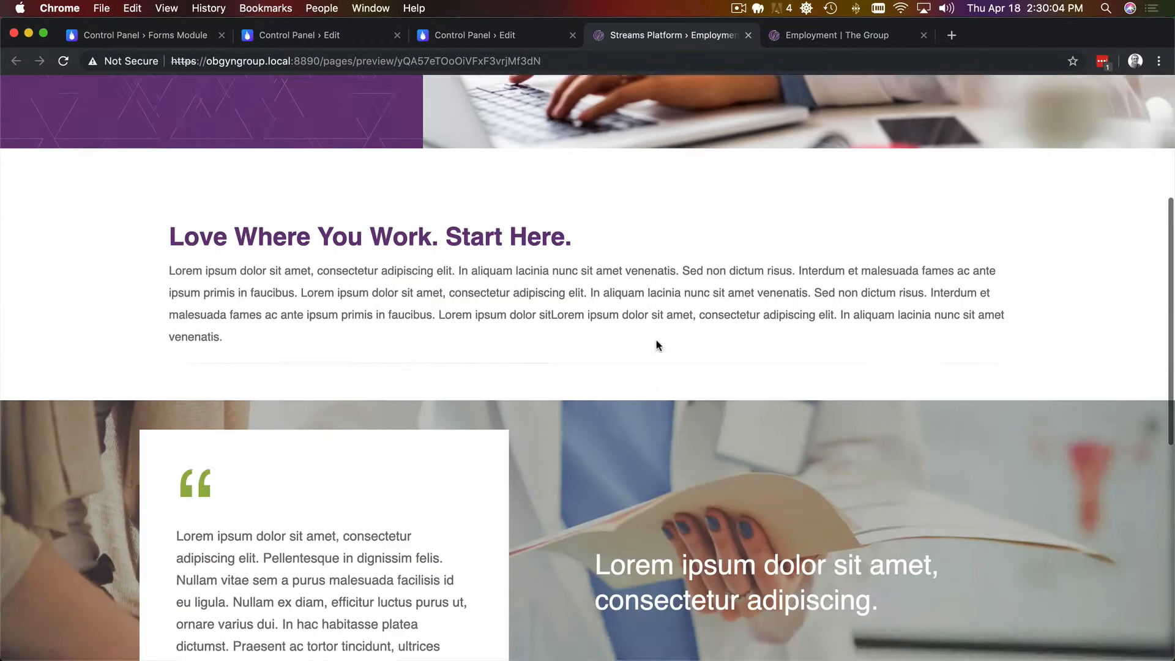
pyautogui.scroll(15, 656, 342)
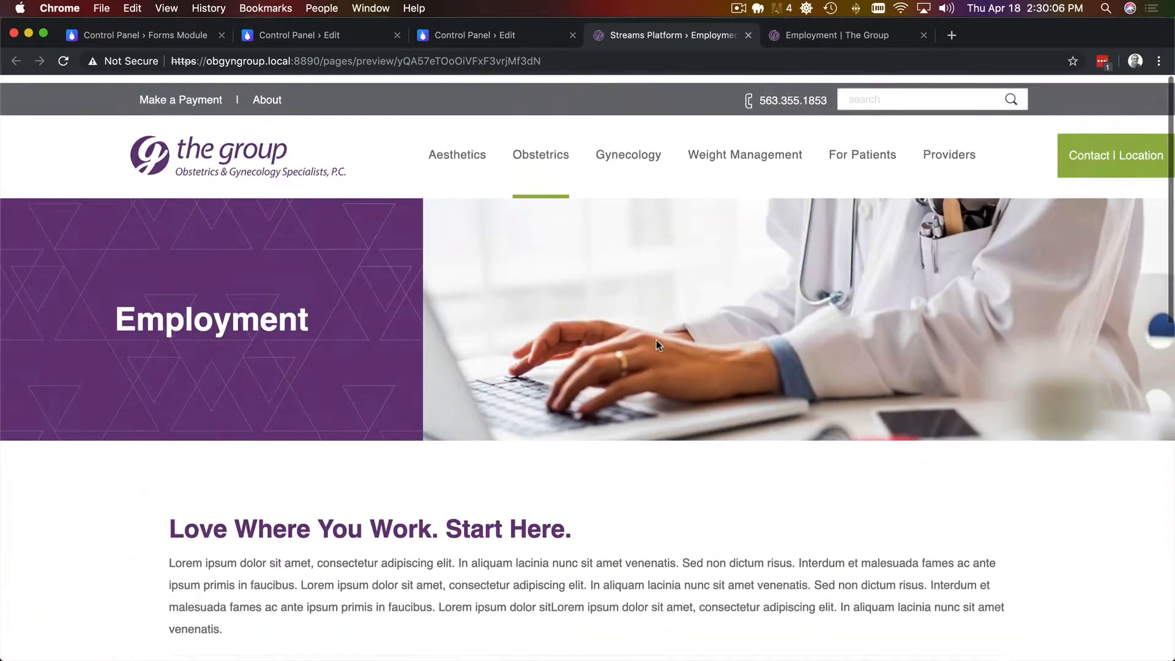
# Enable the Employment page in its options, save the change, and review the open page preview.
pyautogui.click(475, 38)
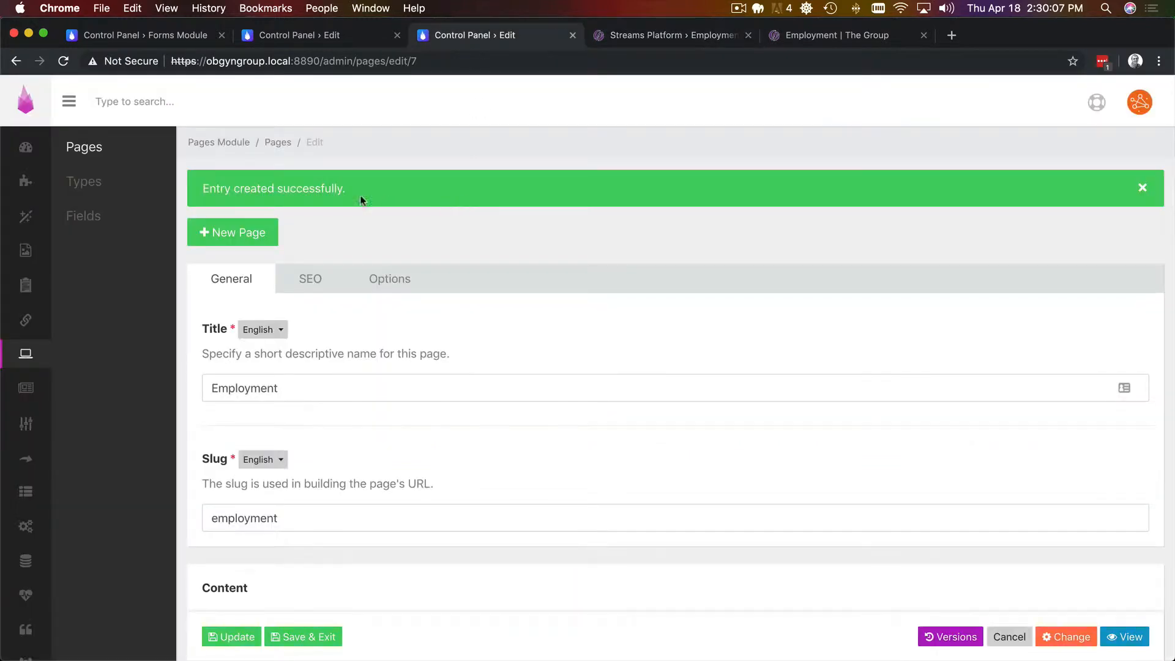
pyautogui.click(401, 277)
pyautogui.click(223, 418)
pyautogui.press('super+s')
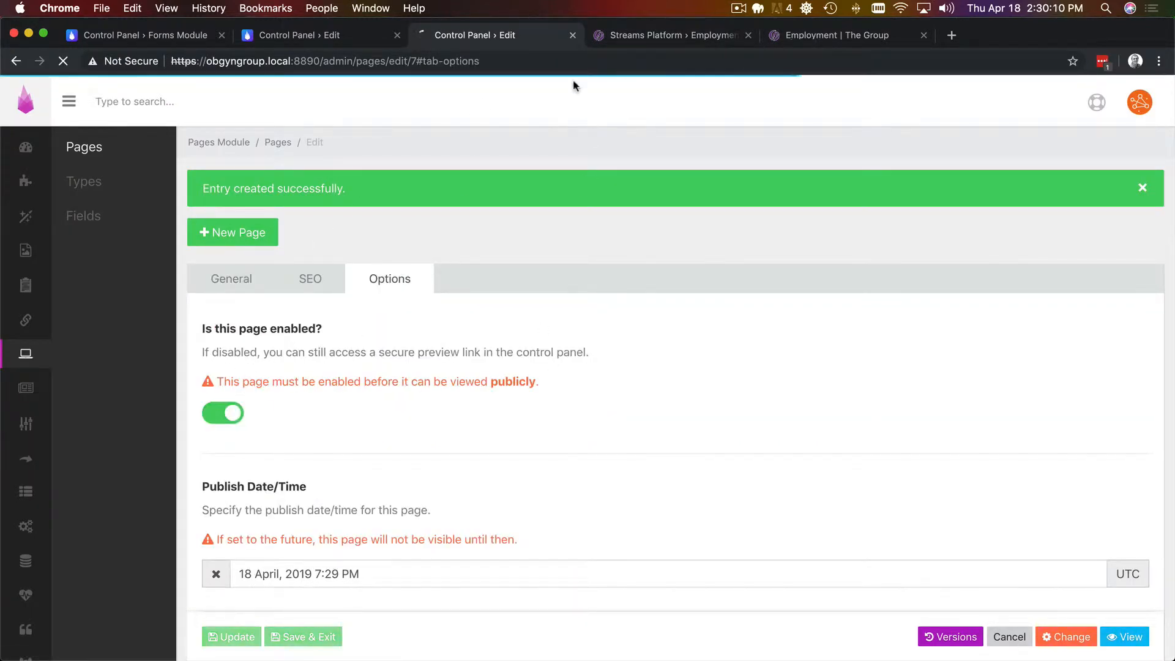
pyautogui.click(632, 47)
pyautogui.scroll(-10, 469, 309)
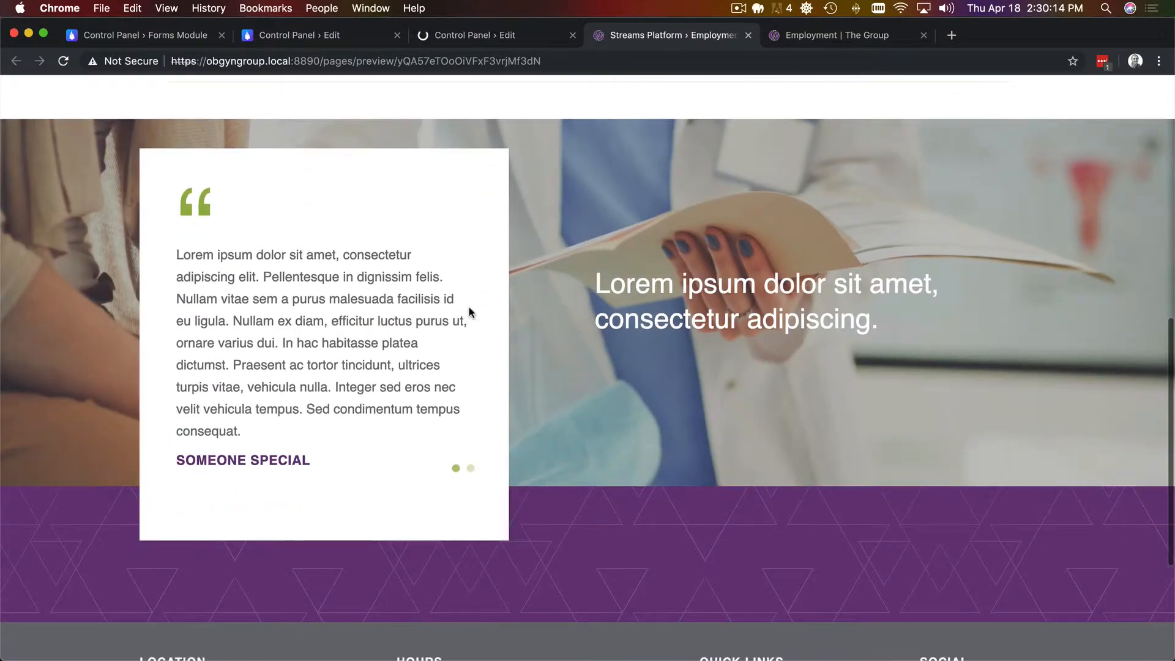
pyautogui.scroll(10, 469, 306)
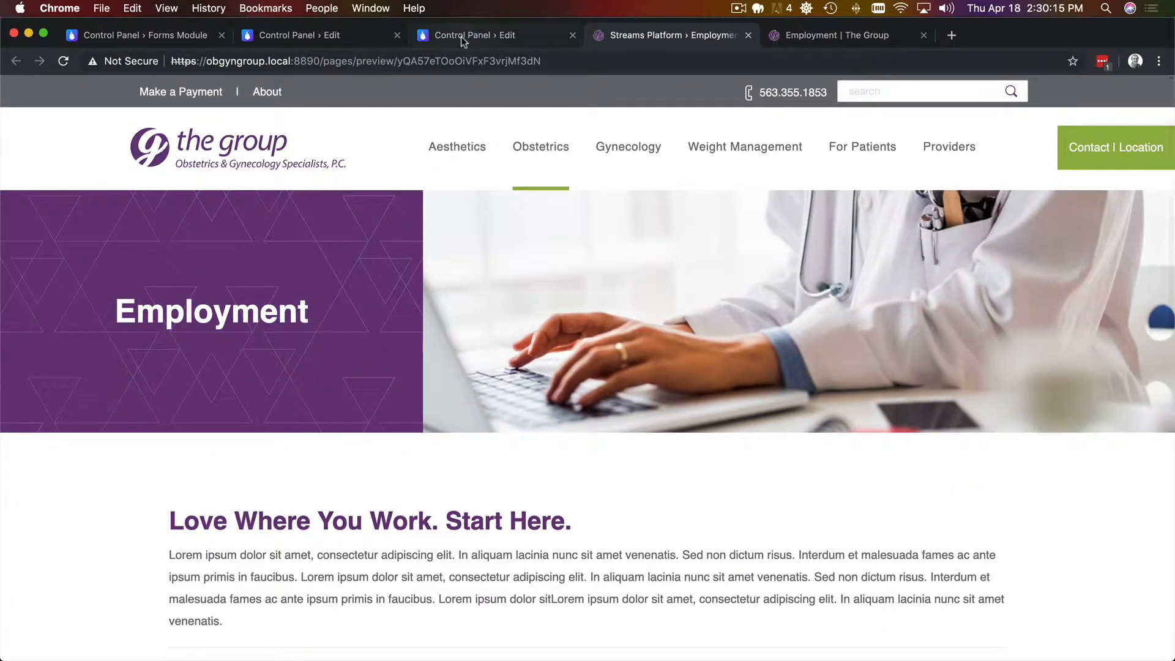
# Start a new namespace in the Streams module and name it Employment.
pyautogui.click(461, 35)
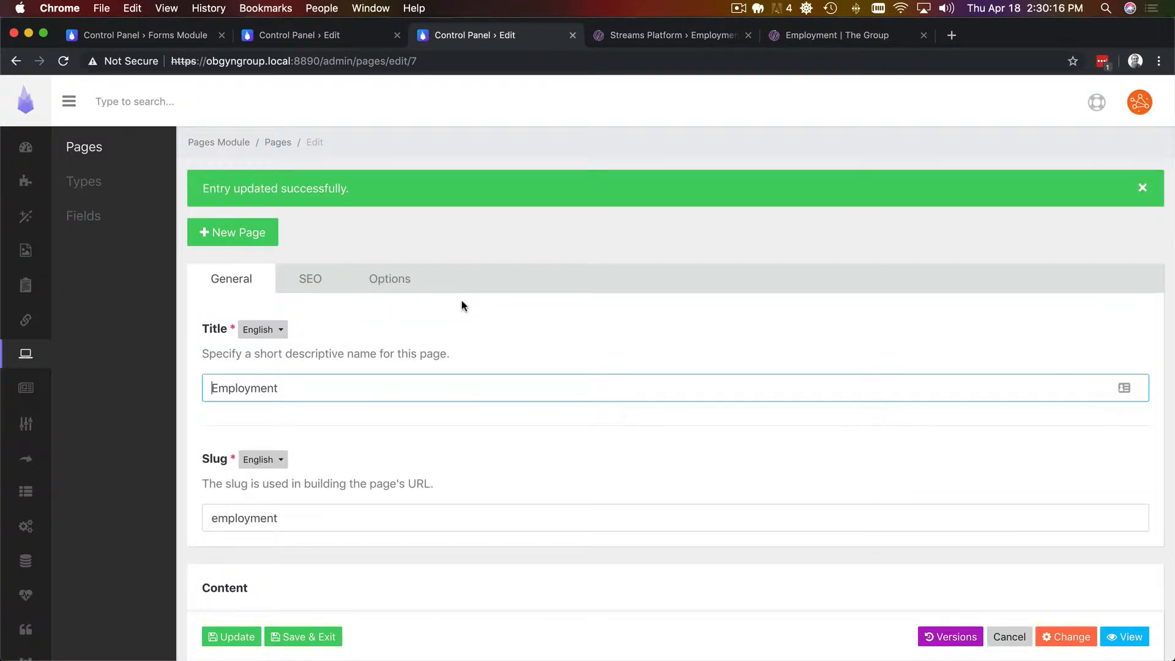
pyautogui.hotkey('ctrl', 's')
pyautogui.write('s')
pyautogui.press('Return')
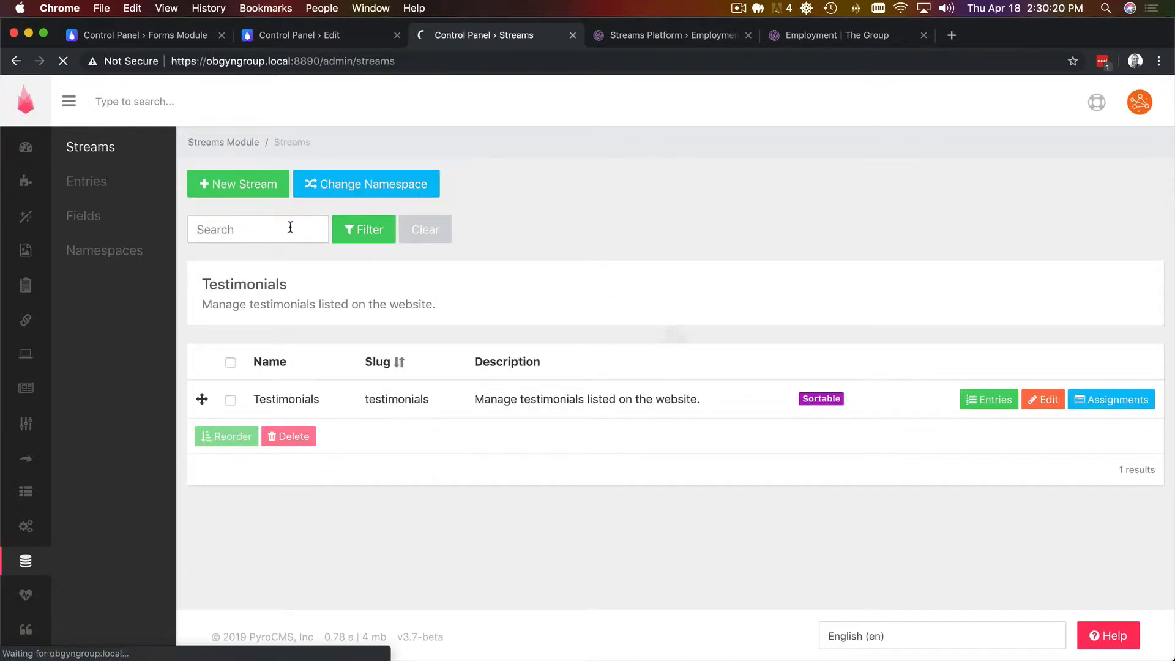
pyautogui.click(236, 187)
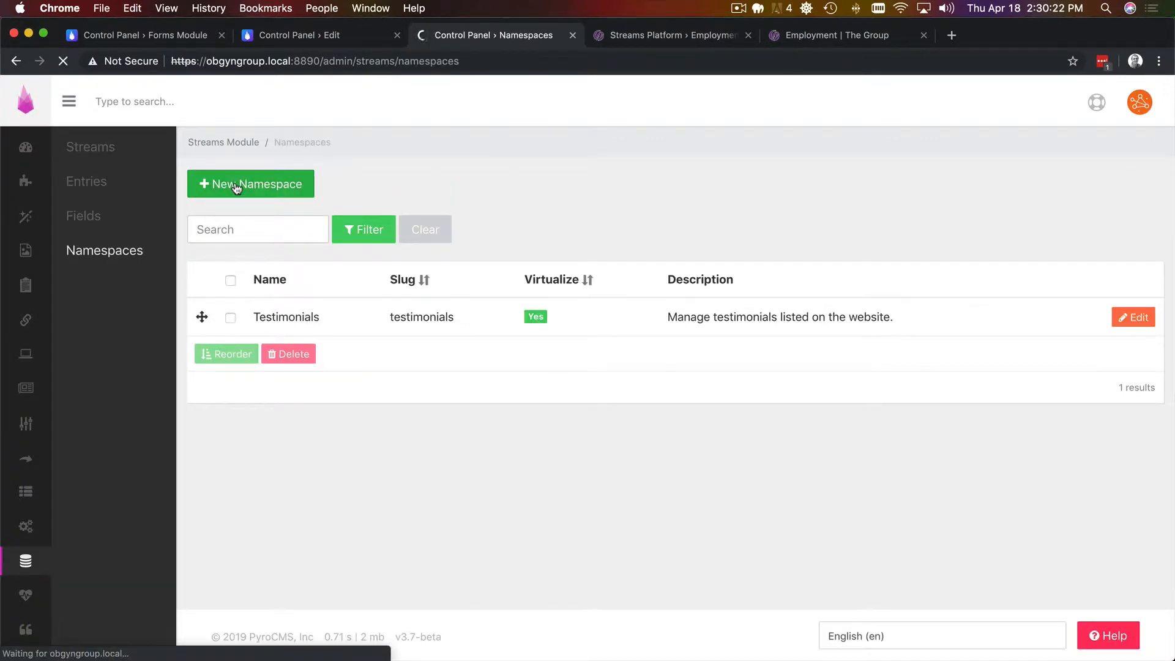
pyautogui.write('Jobs')
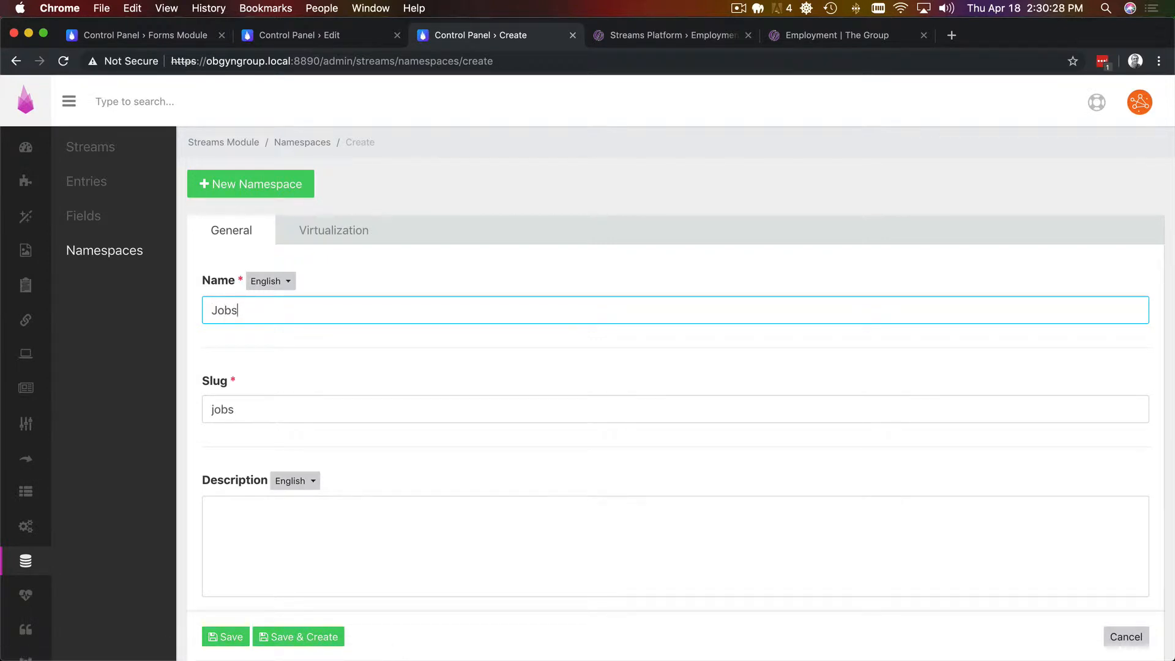
pyautogui.press('super+a')
pyautogui.write('Employment')
pyautogui.press('super+a')
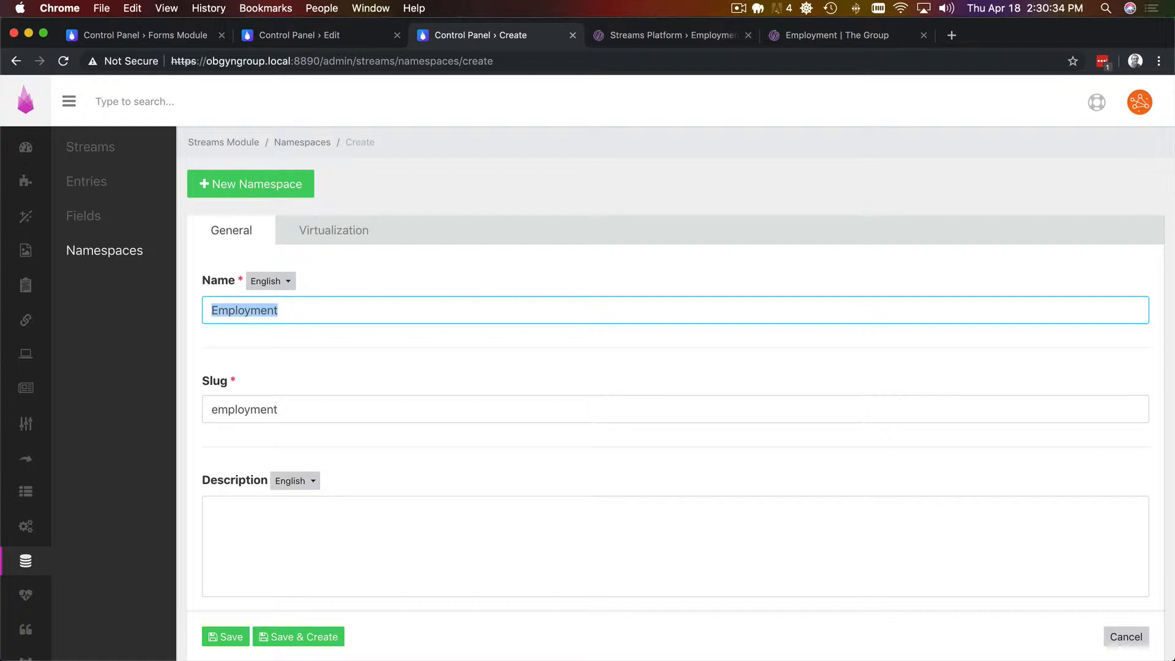
pyautogui.press('Right')
pyautogui.press('Tab')
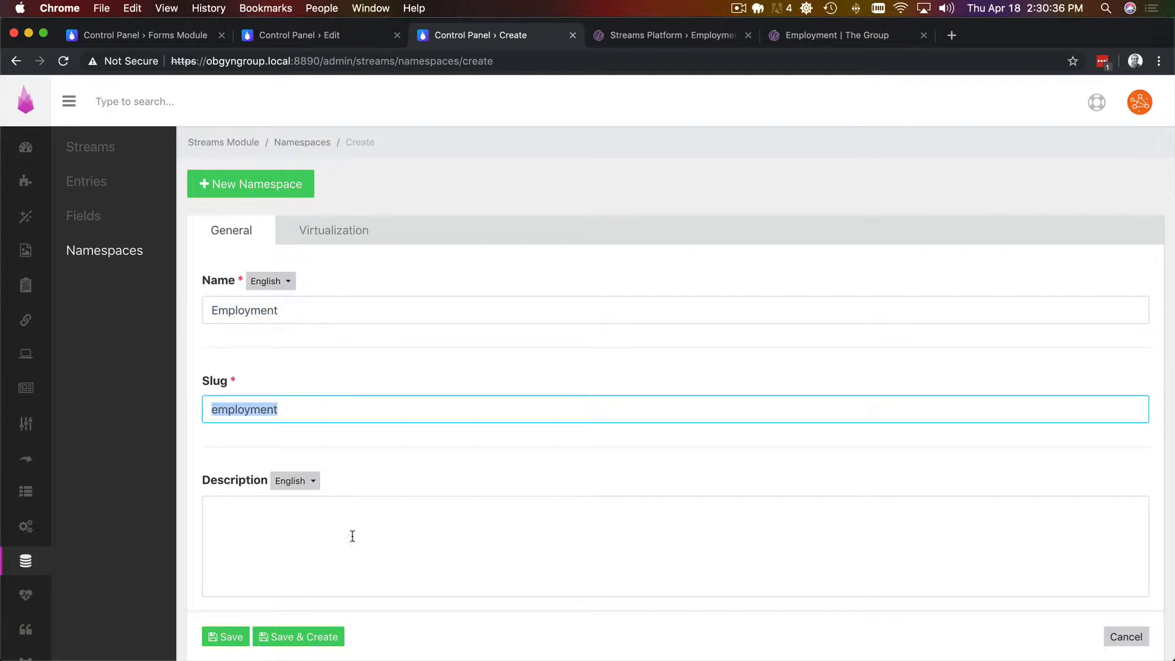
# Set the namespace description to "Manage employment information displayed on the website.".
pyautogui.click(337, 522)
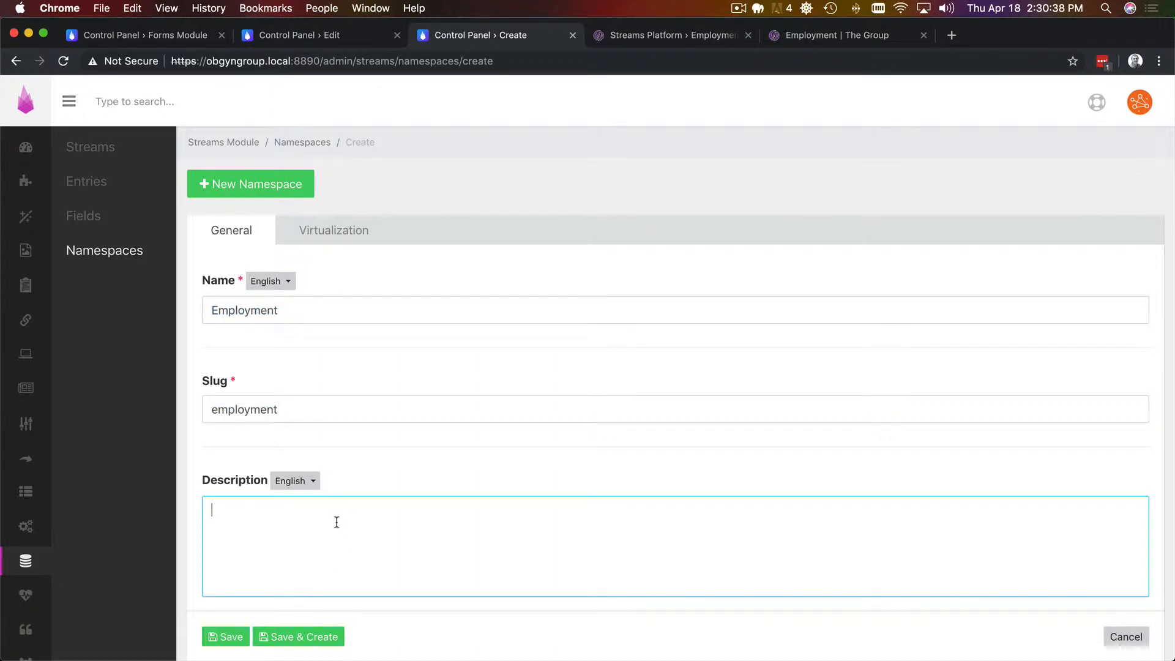
pyautogui.write('Manage employment information d')
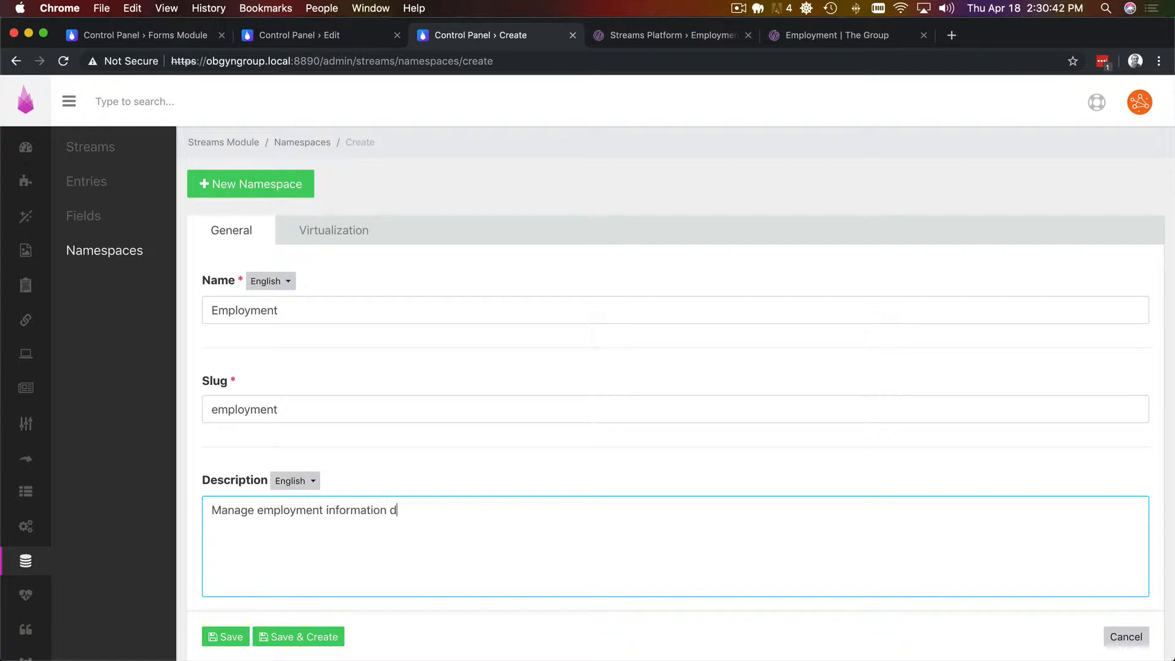
pyautogui.write('isplayed on the website.')
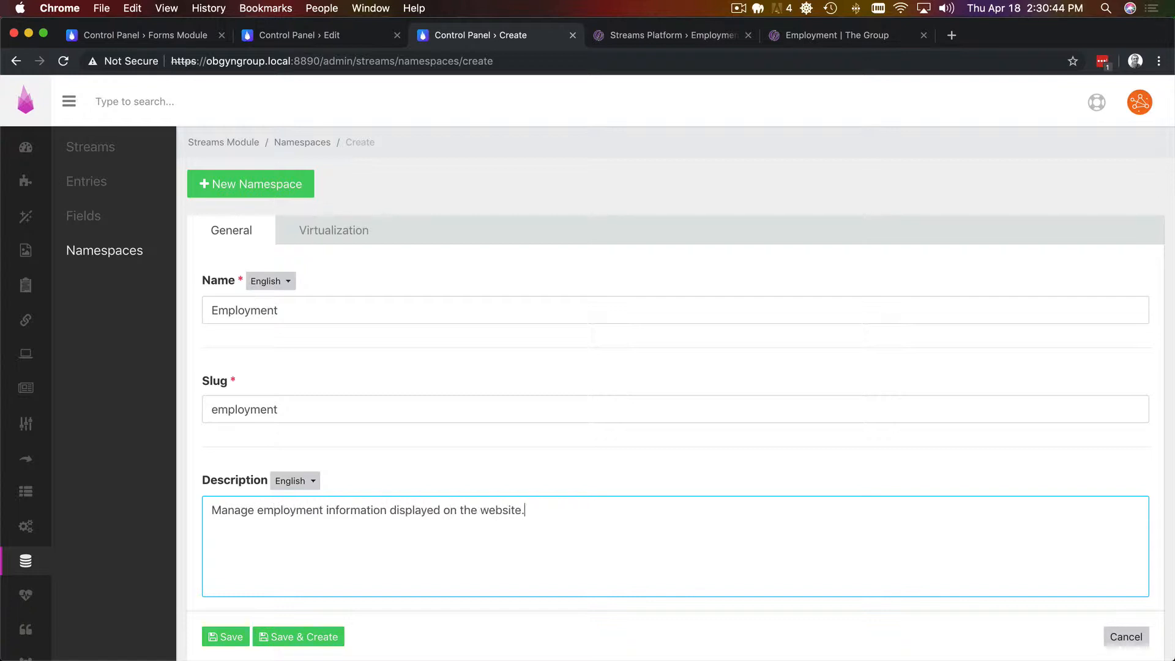
# Enable virtualization for the Employment namespace with the id-card navigation icon and save the namespace.
pyautogui.click(355, 236)
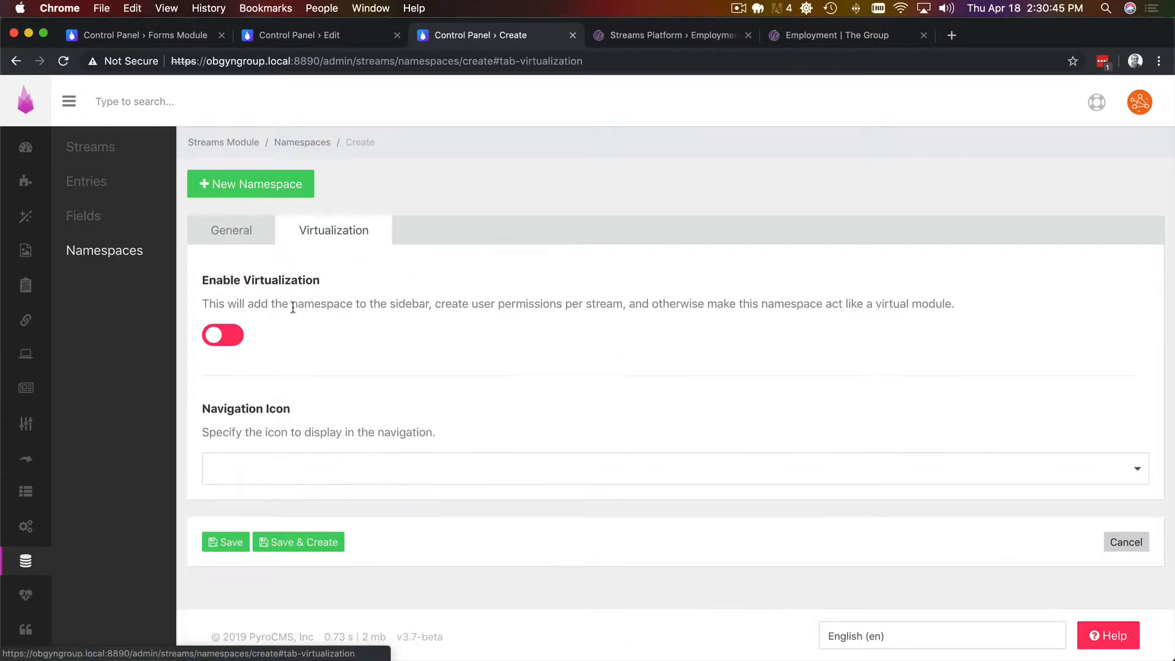
pyautogui.click(230, 335)
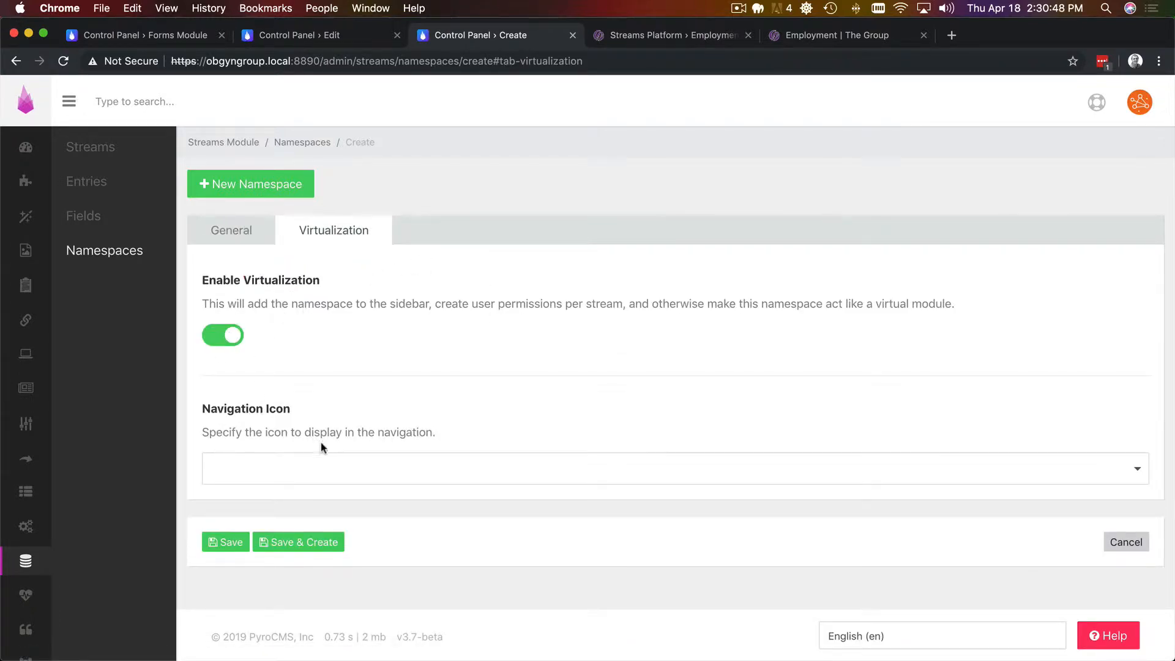
pyautogui.click(353, 472)
pyautogui.write('ica')
pyautogui.press('BackSpace')
pyautogui.press('BackSpace')
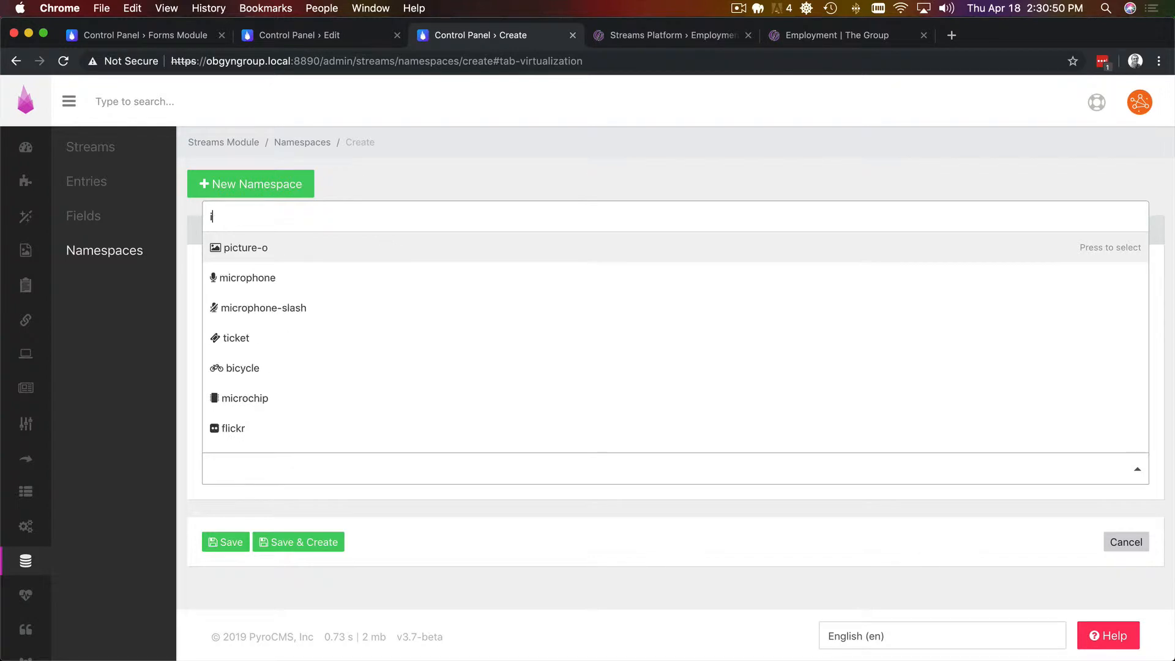
pyautogui.write('d')
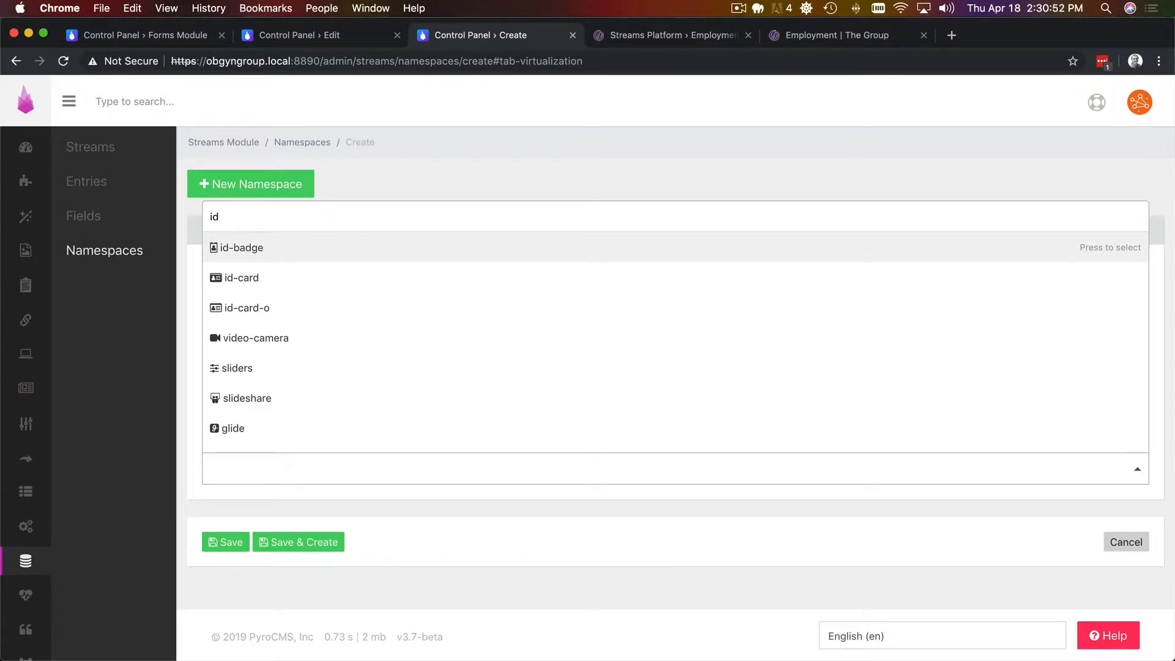
pyautogui.press('Down')
pyautogui.press('Return')
pyautogui.click(220, 548)
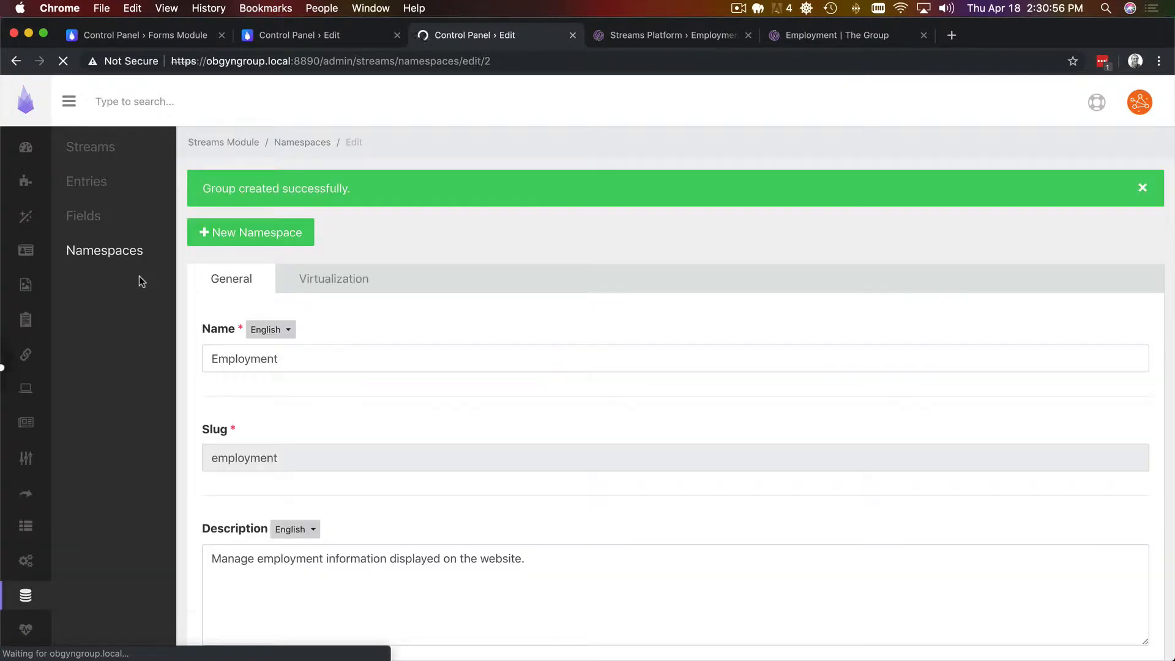
# Switch the Streams module's fields list to the Employment namespace and return to the Employment page preview.
pyautogui.click(93, 217)
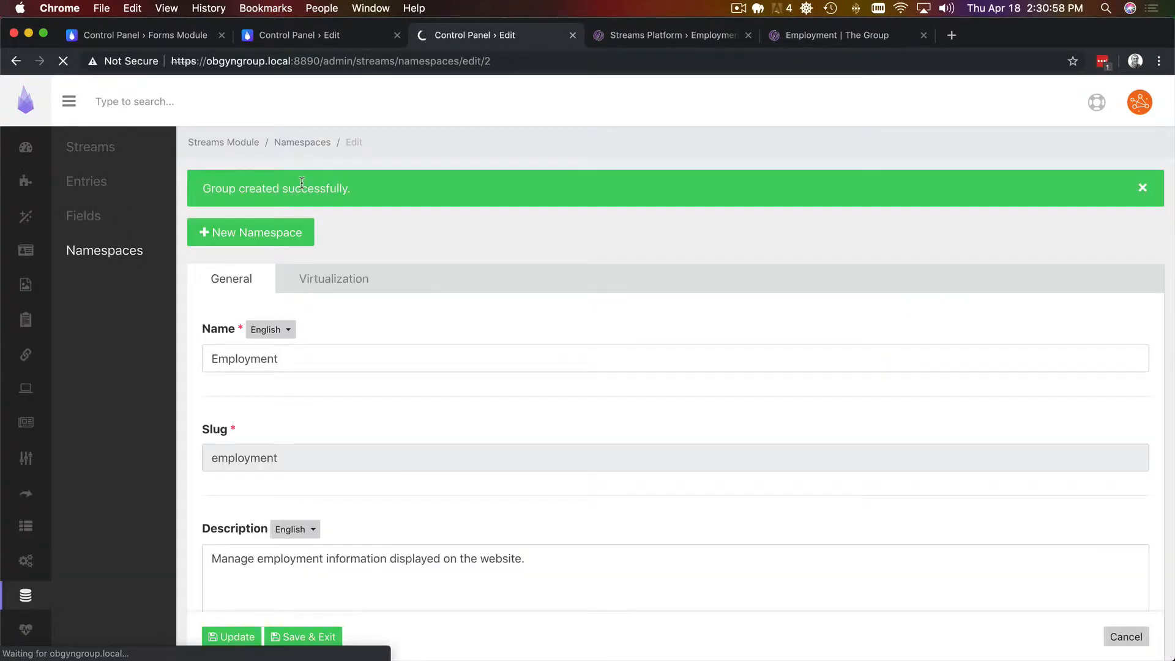
pyautogui.click(328, 185)
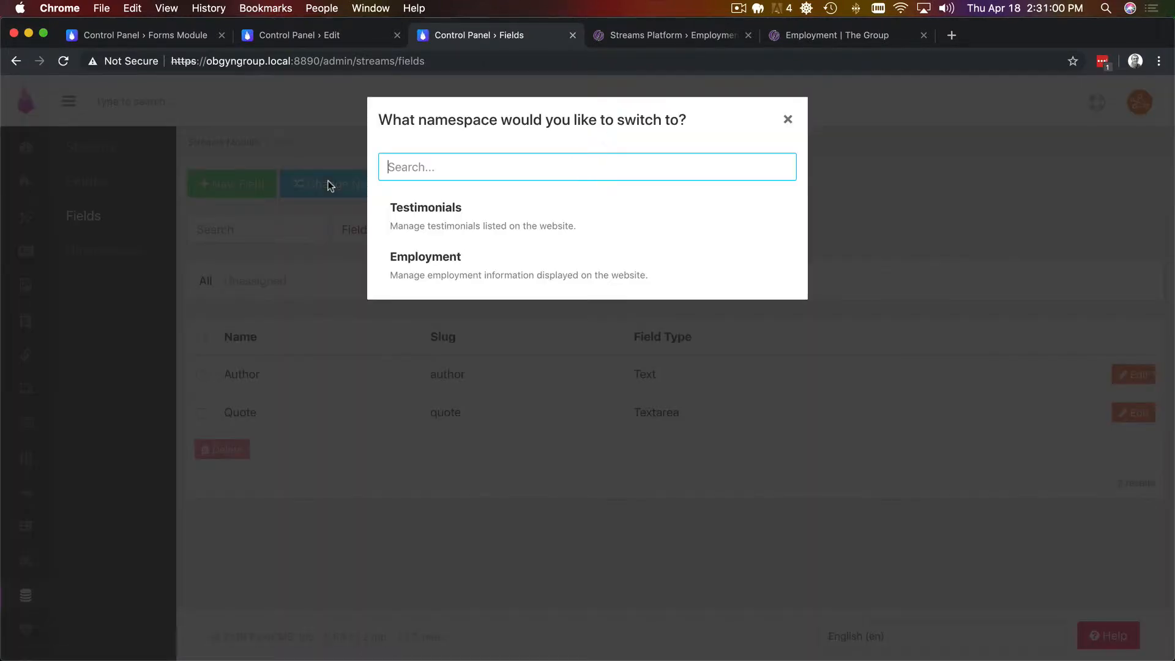
pyautogui.write('em')
pyautogui.press('Return')
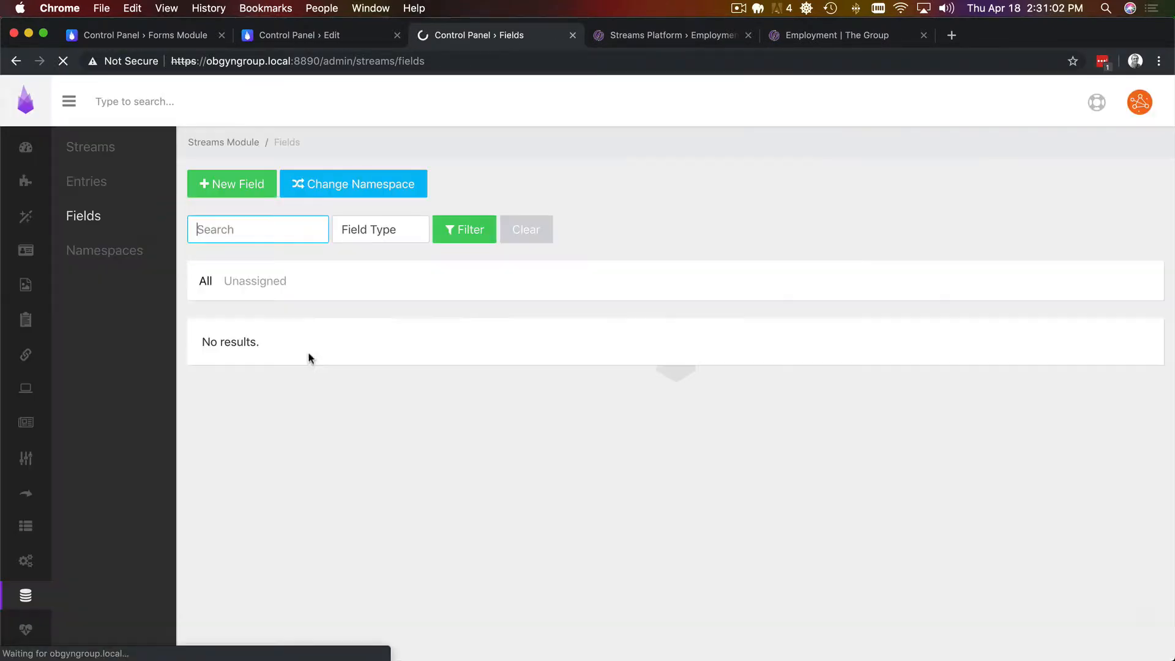
pyautogui.click(700, 34)
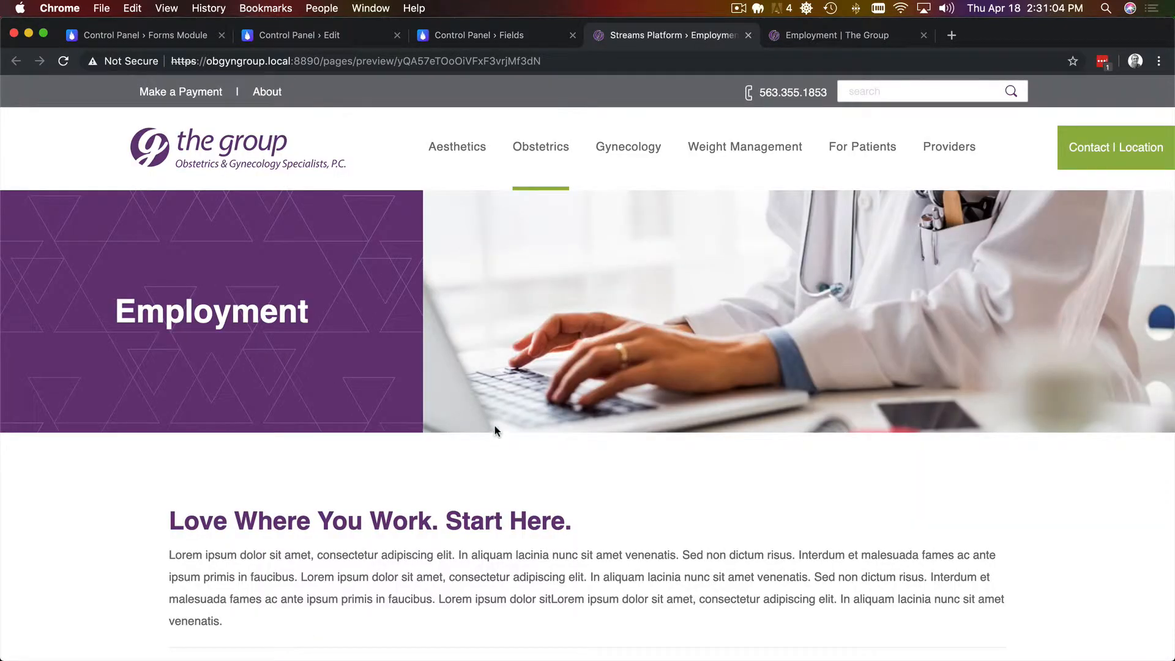
# Examine the job listing cards in the employment.html mockup, including the title, summary and Apply Now button, and return to the Employment page preview.
pyautogui.click(829, 35)
pyautogui.scroll(8, 439, 366)
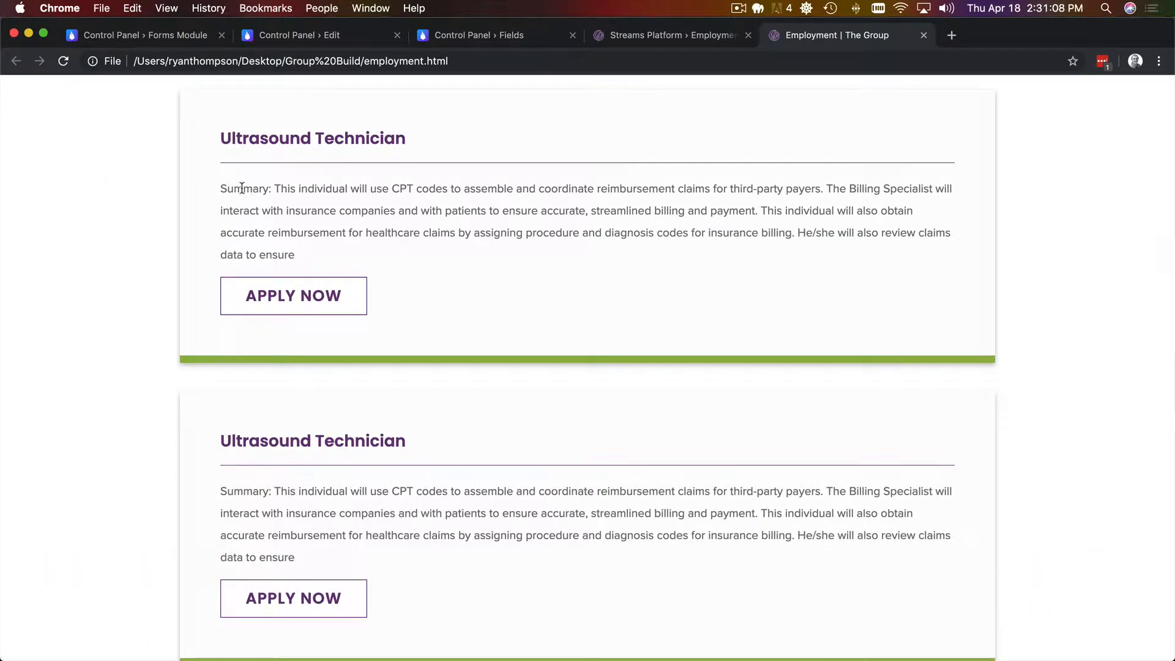
pyautogui.doubleClick(242, 189)
pyautogui.moveTo(245, 196); pyautogui.dragTo(281, 249)
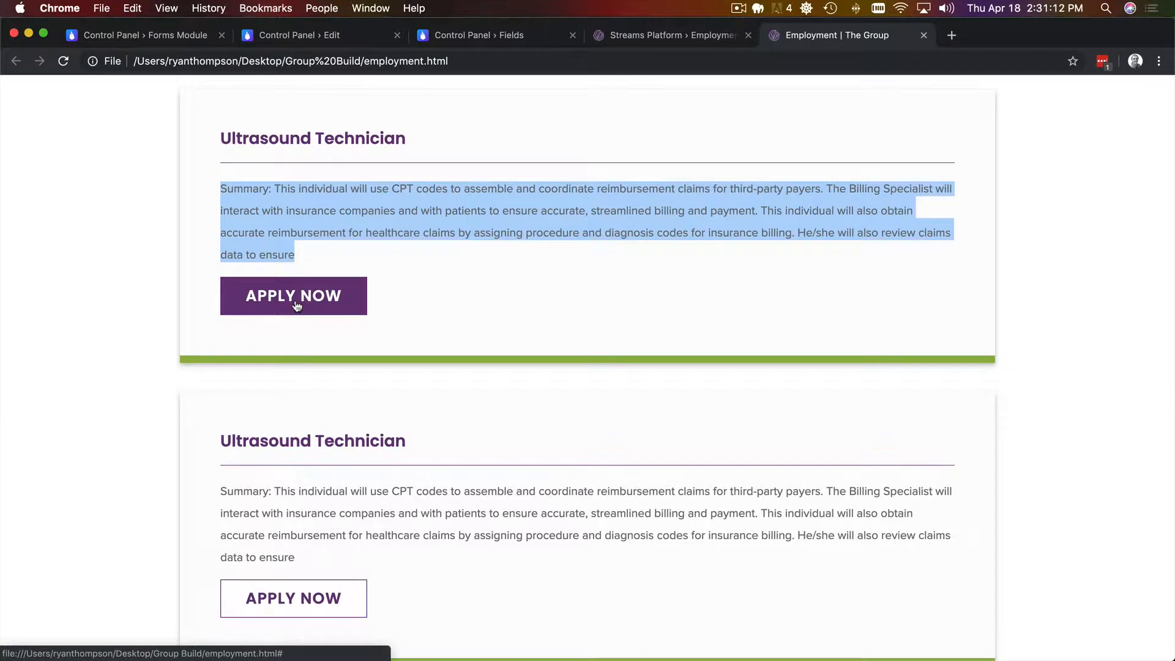
pyautogui.scroll(1, 298, 304)
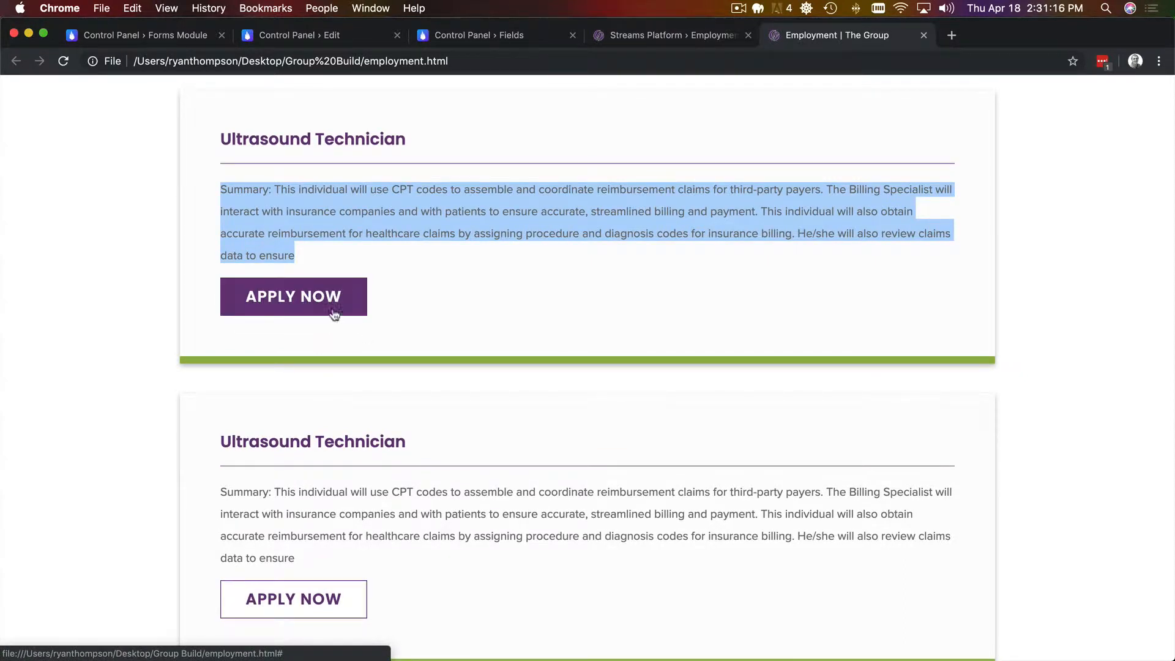
pyautogui.scroll(1, 296, 305)
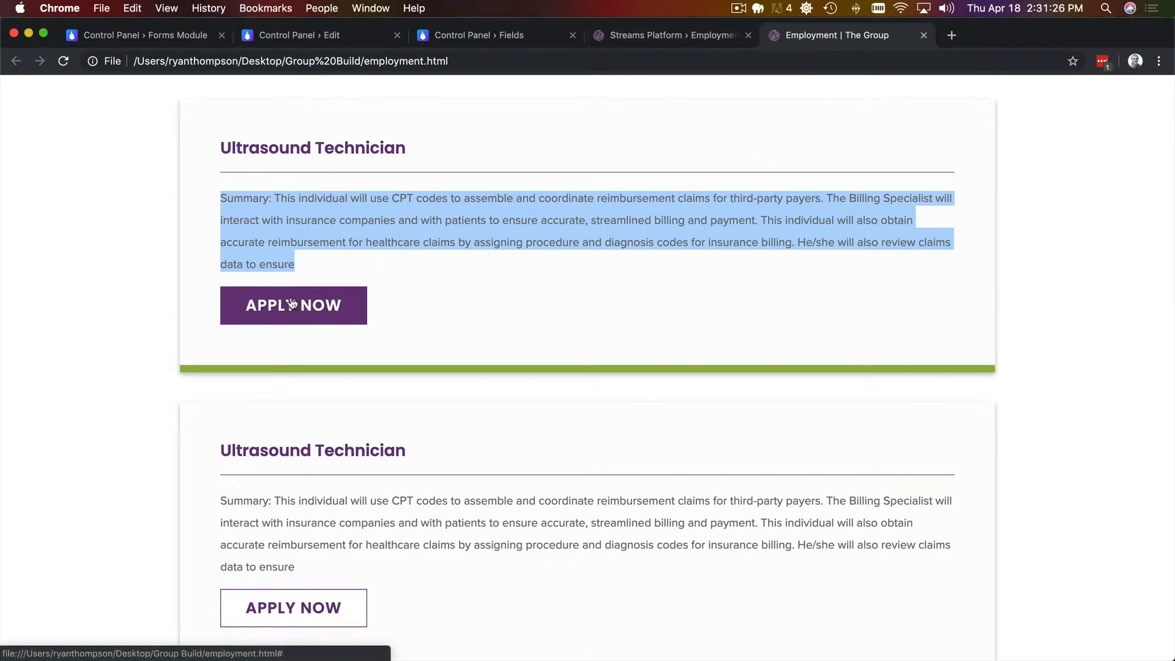
pyautogui.click(481, 239)
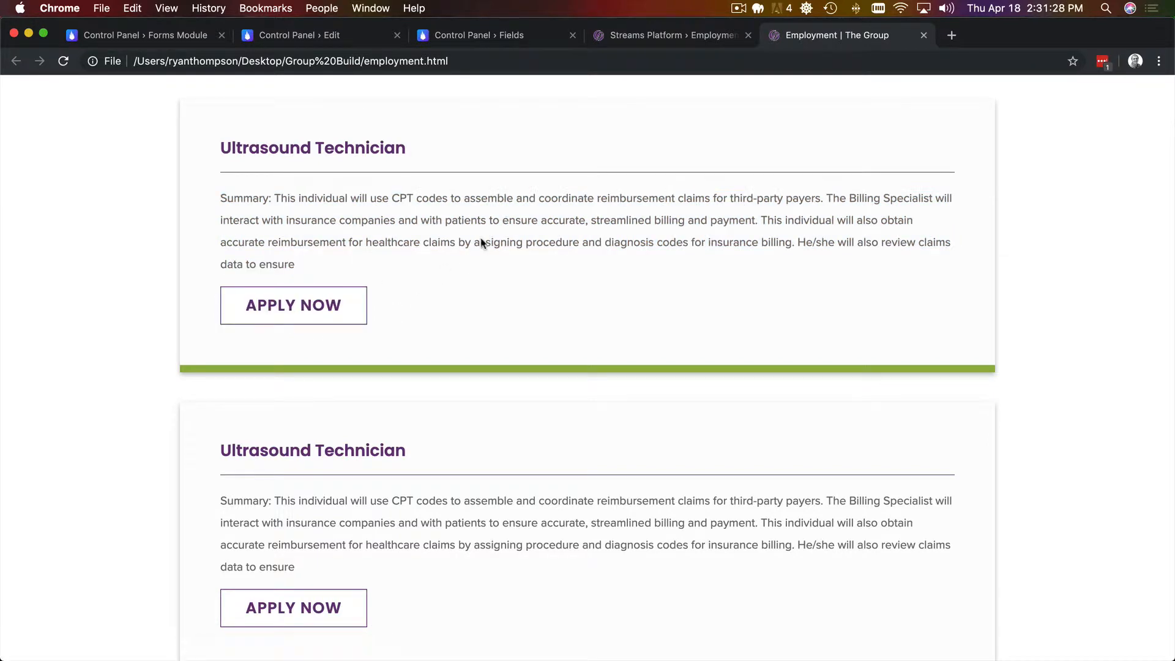
pyautogui.click(669, 37)
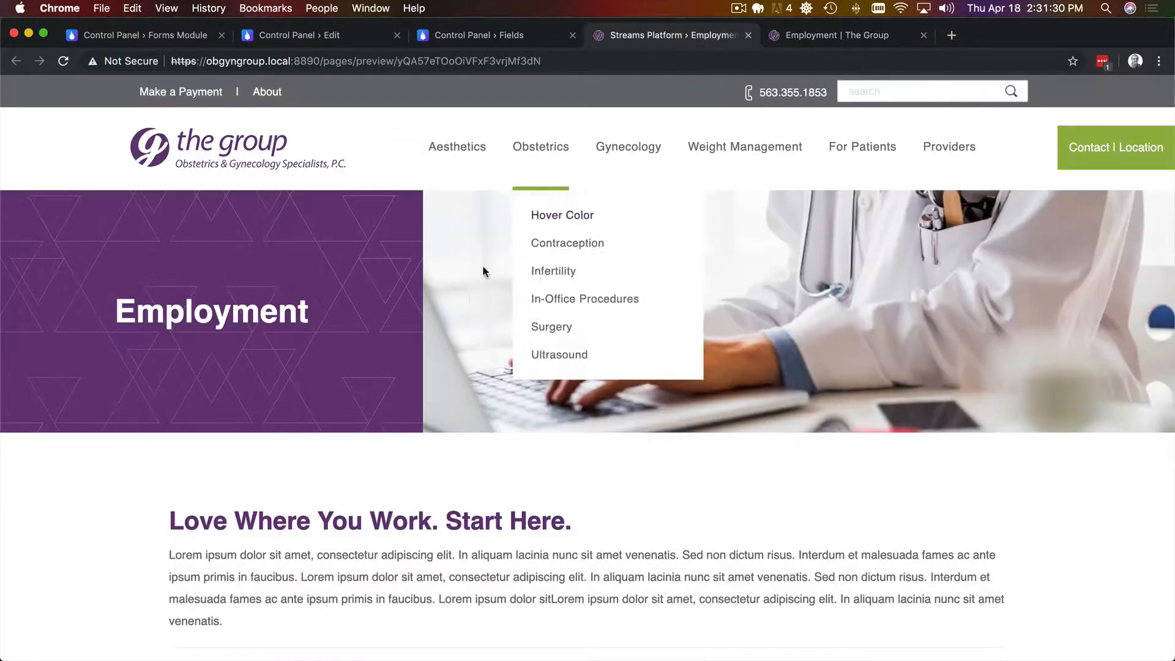
# Create a Text field named Job Title in the Employment namespace and save it to continue with another field.
pyautogui.click(506, 36)
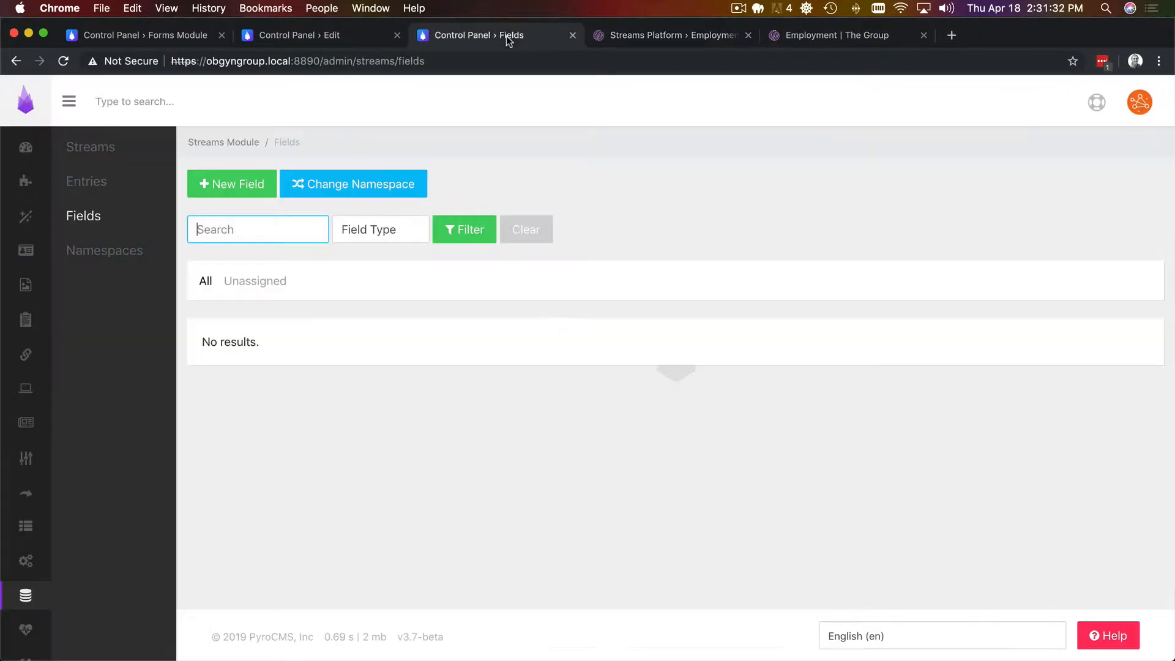
pyautogui.click(244, 185)
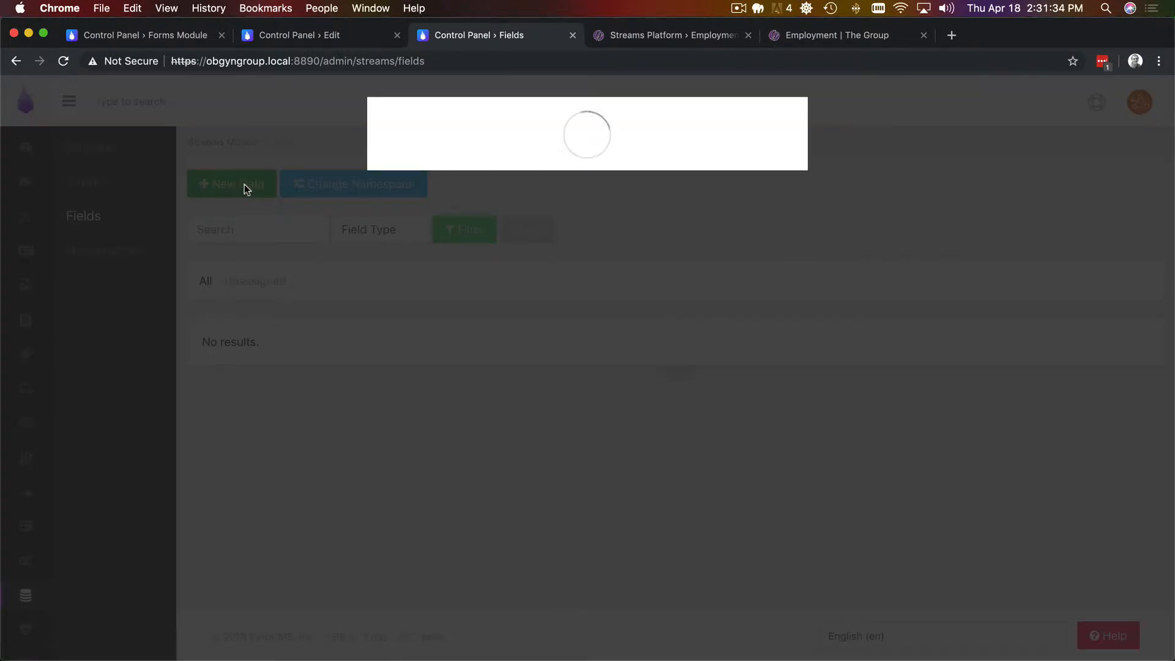
pyautogui.write('text')
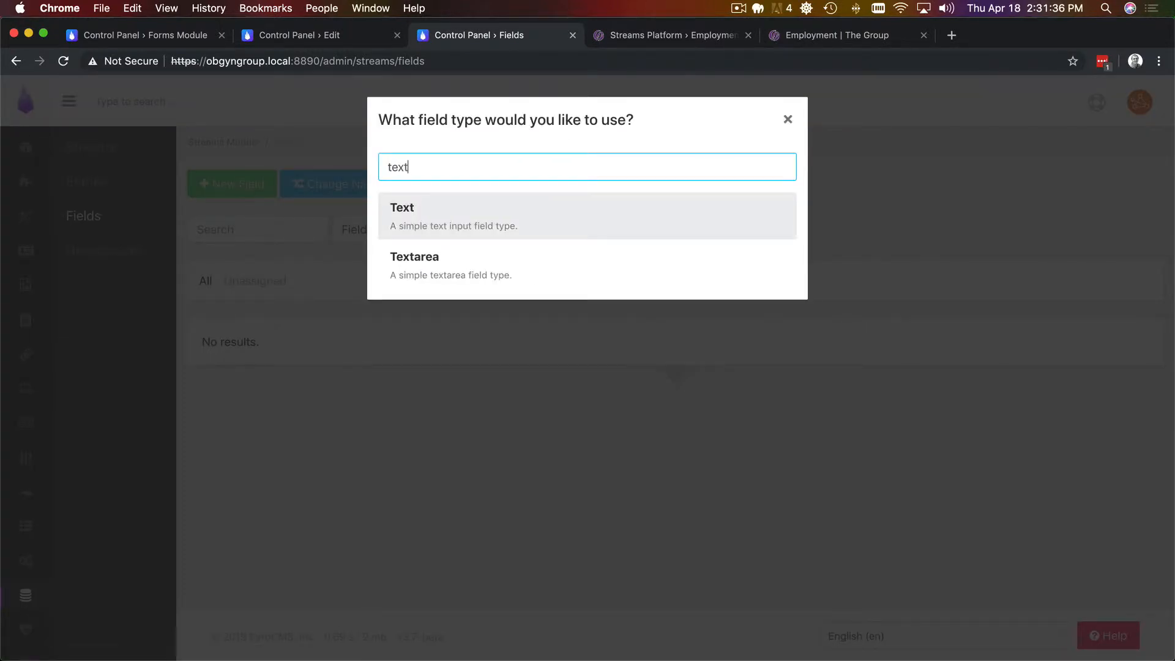
pyautogui.press('Return')
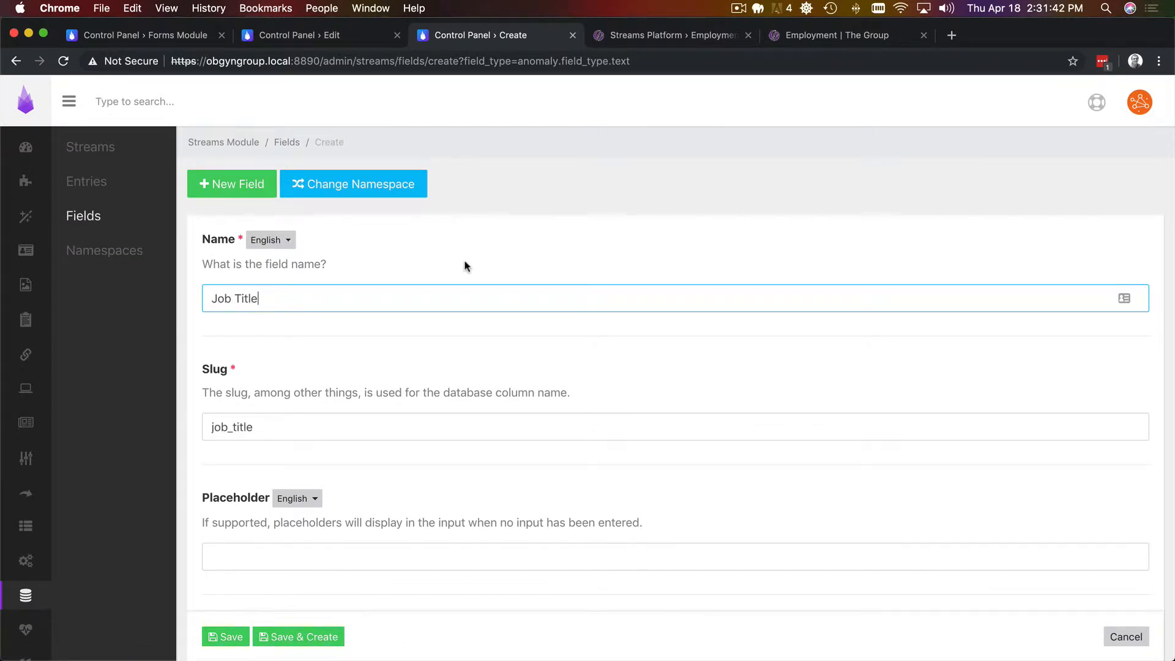
pyautogui.press('Return')
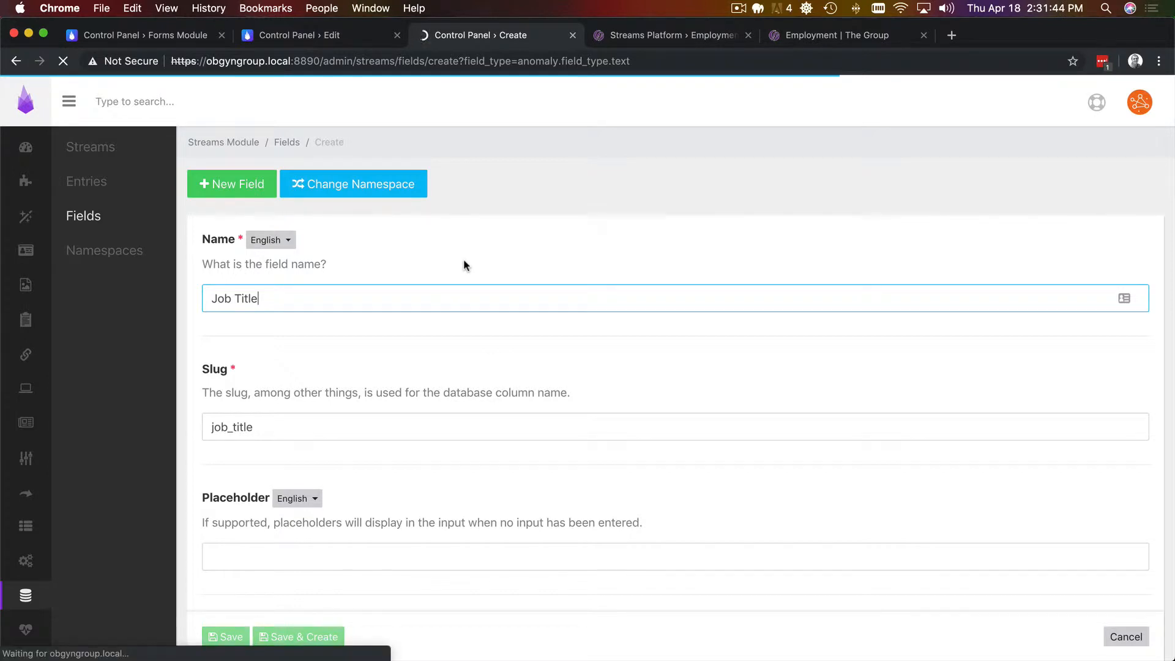
# Create a WYSIWYG field named Description in the Employment namespace, using that type instead of Textarea, and save it.
pyautogui.write('area')
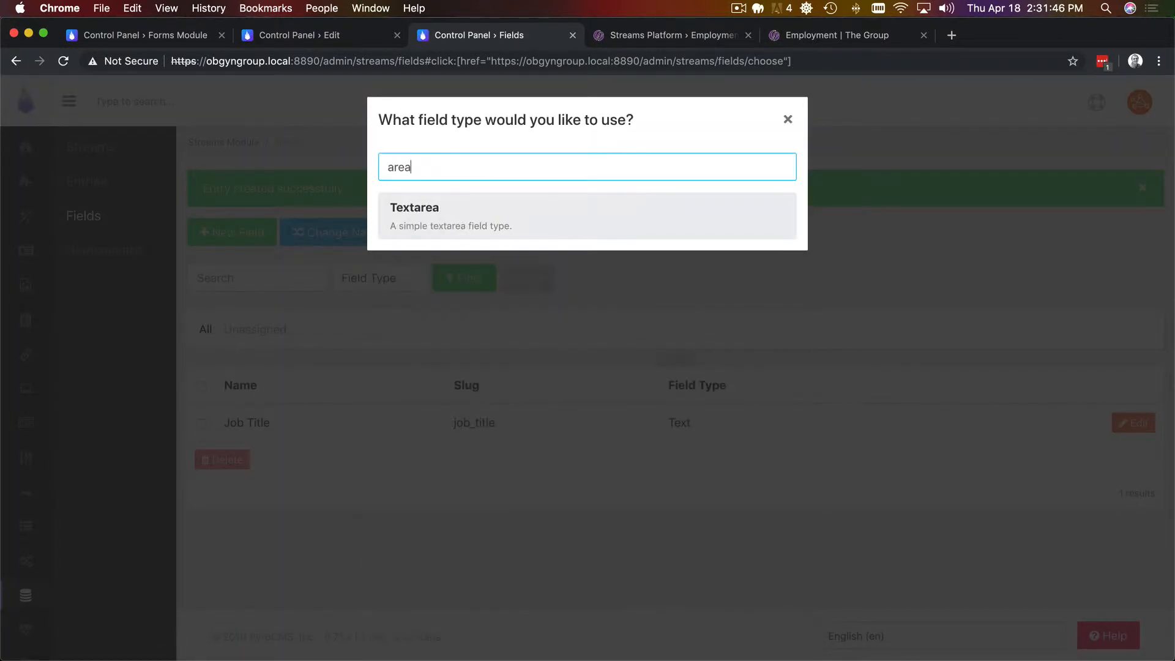
pyautogui.press('Return')
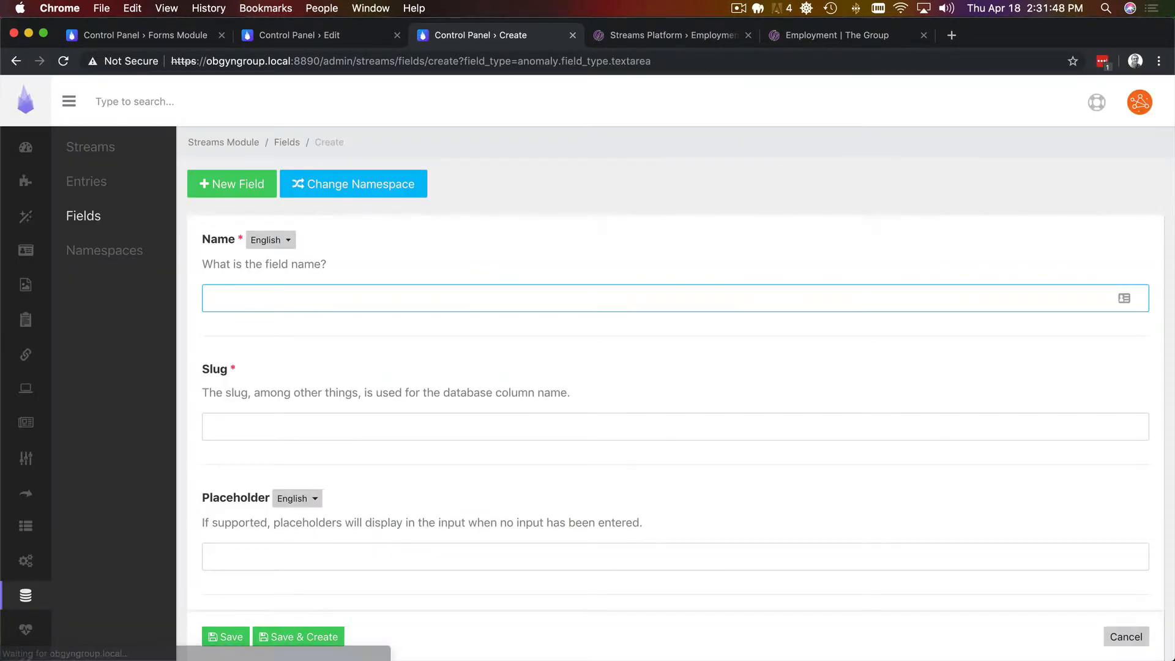
pyautogui.click(232, 183)
pyautogui.write('wys')
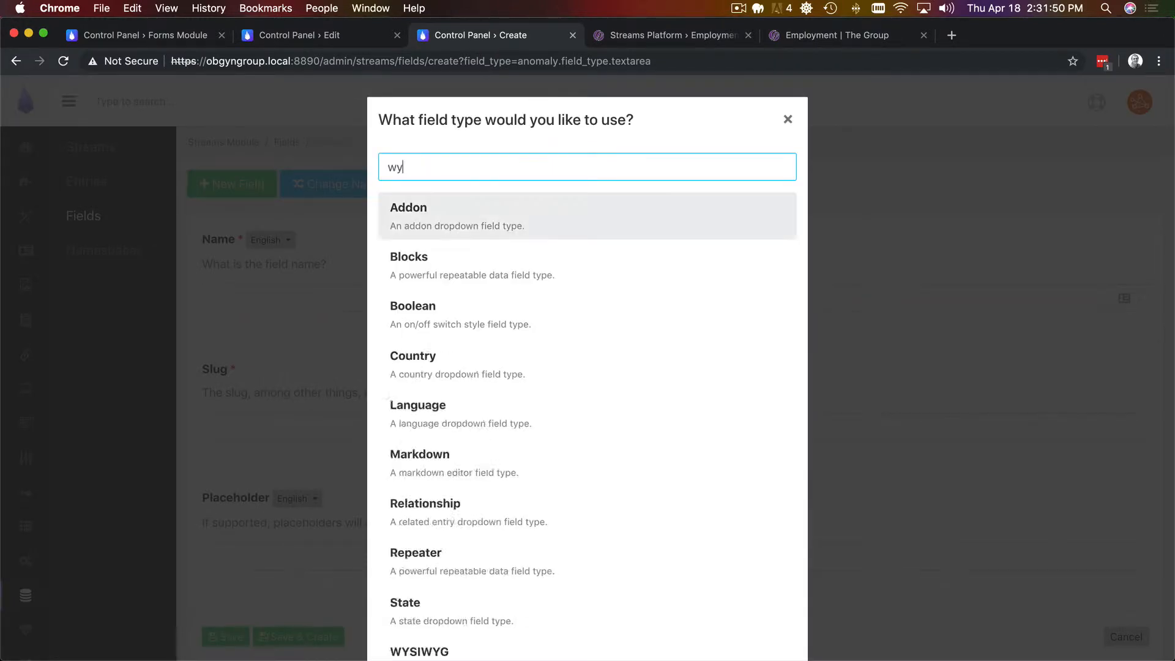
pyautogui.press('Return')
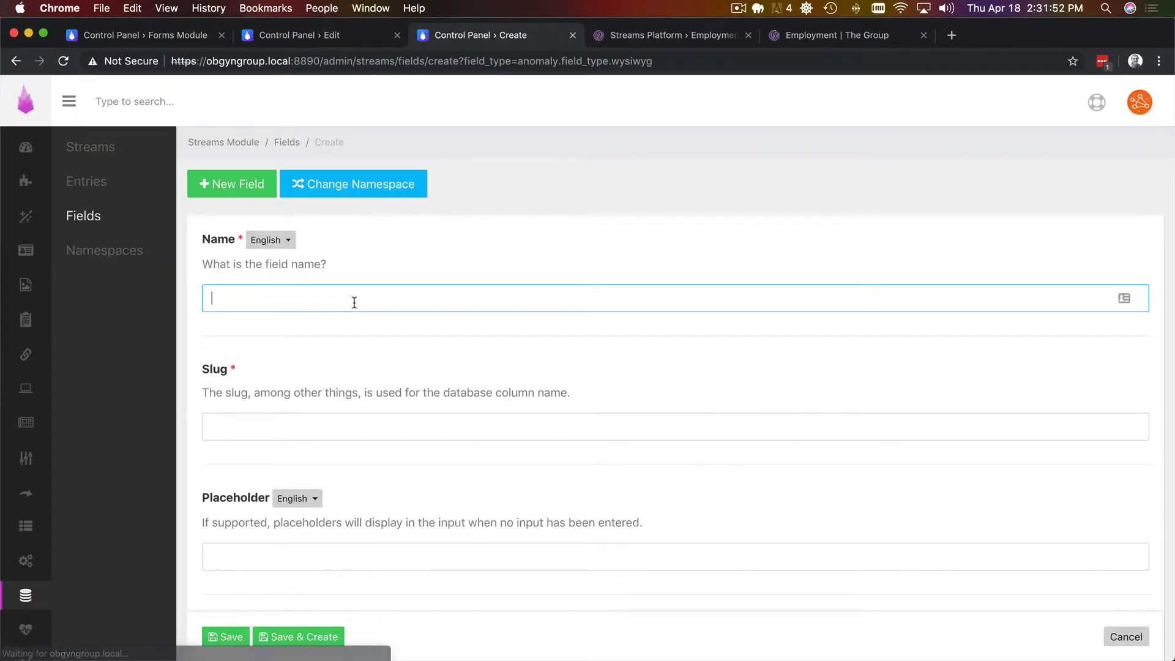
pyautogui.write('Description')
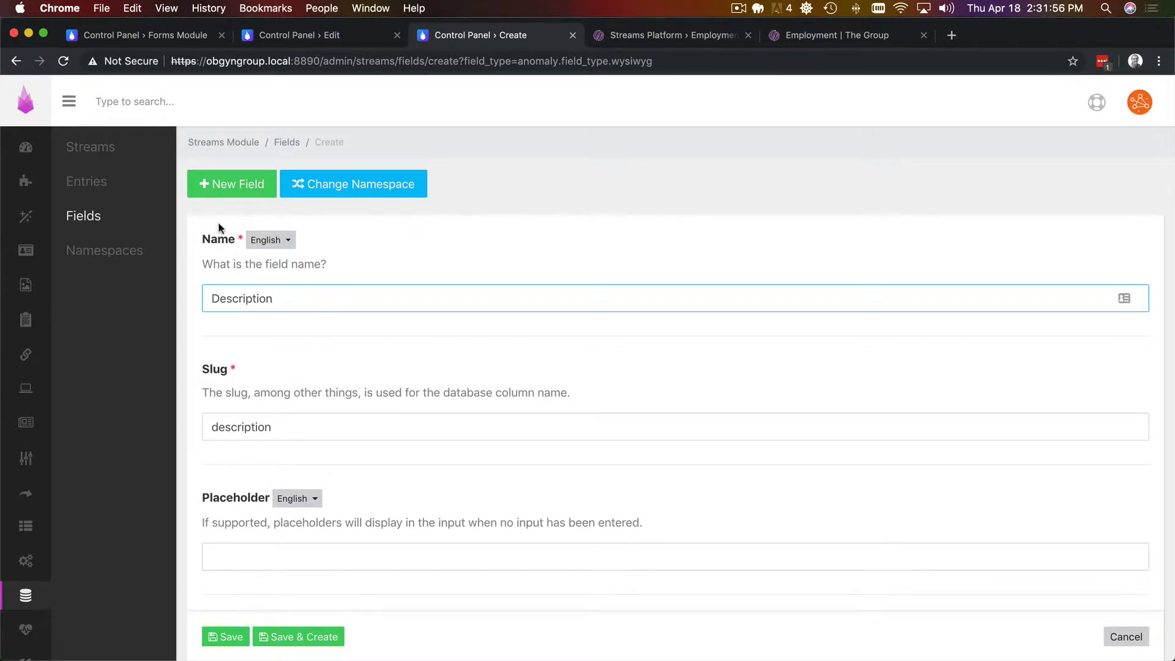
pyautogui.scroll(-6, 362, 307)
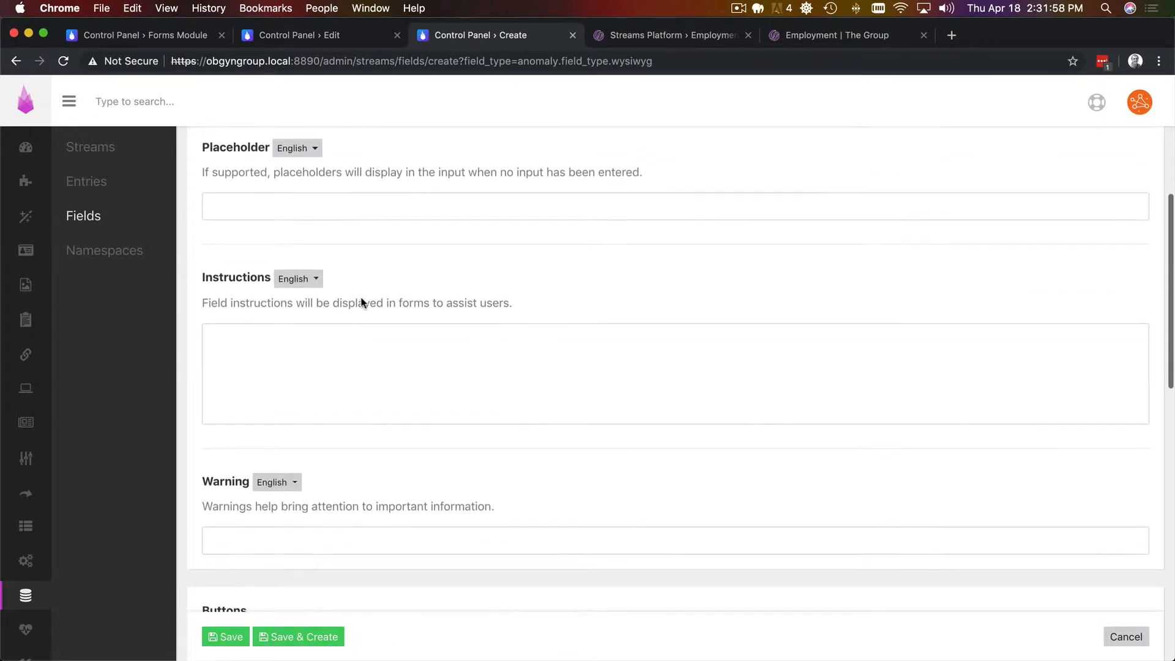
pyautogui.scroll(-6, 362, 302)
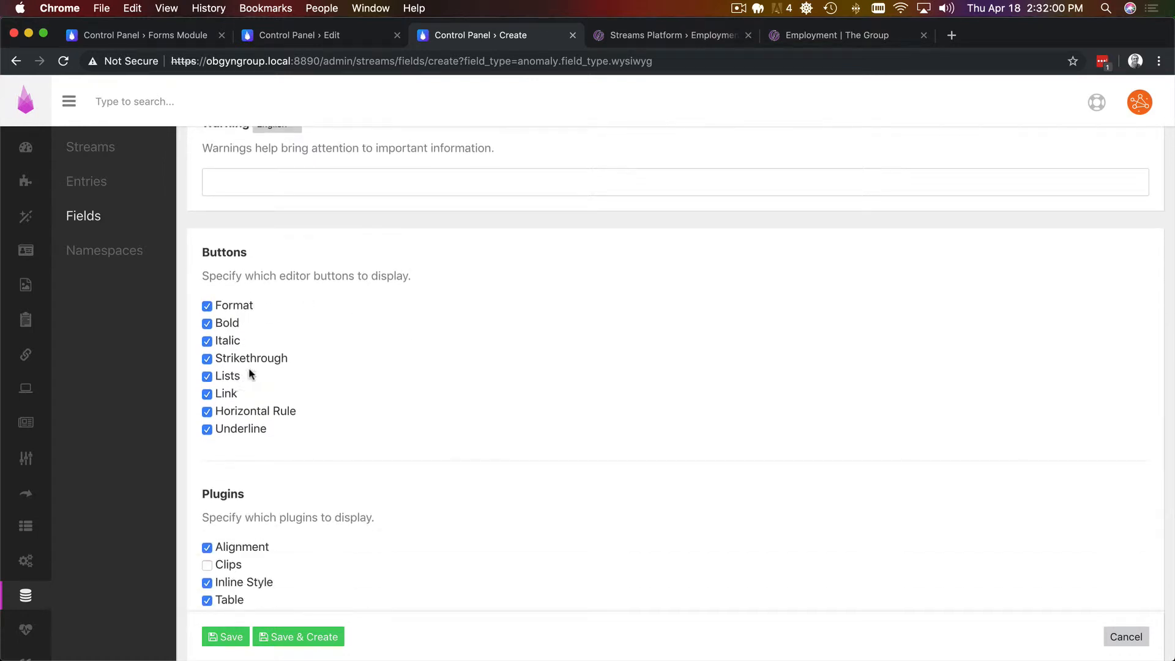
pyautogui.scroll(-2, 261, 404)
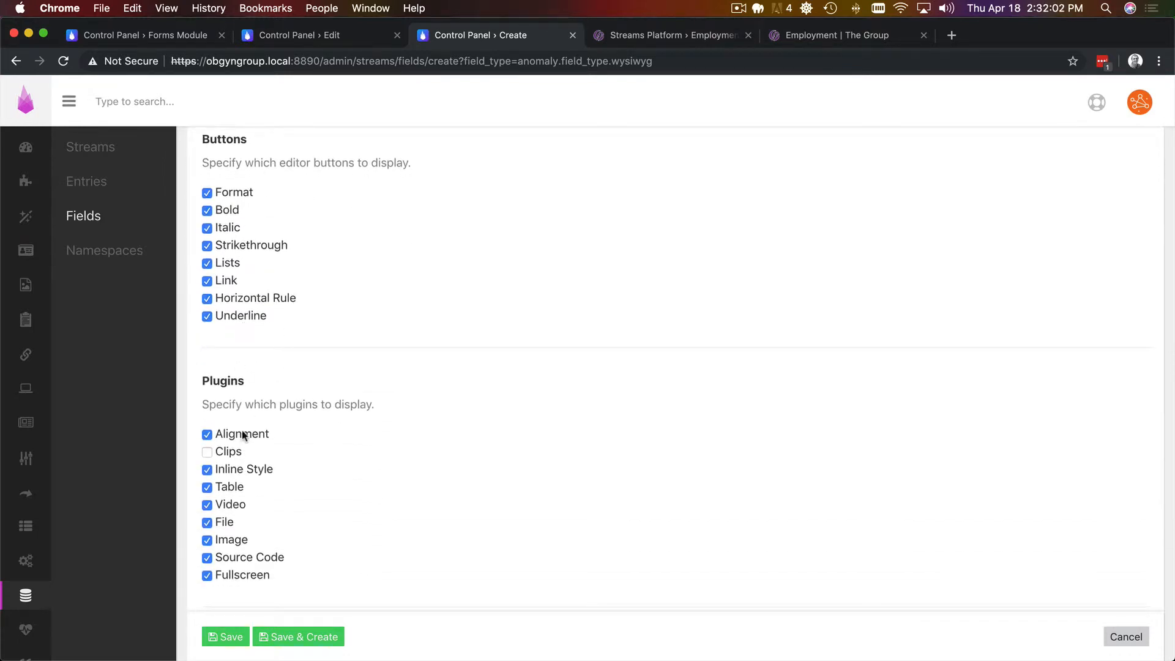
pyautogui.click(234, 487)
pyautogui.click(225, 636)
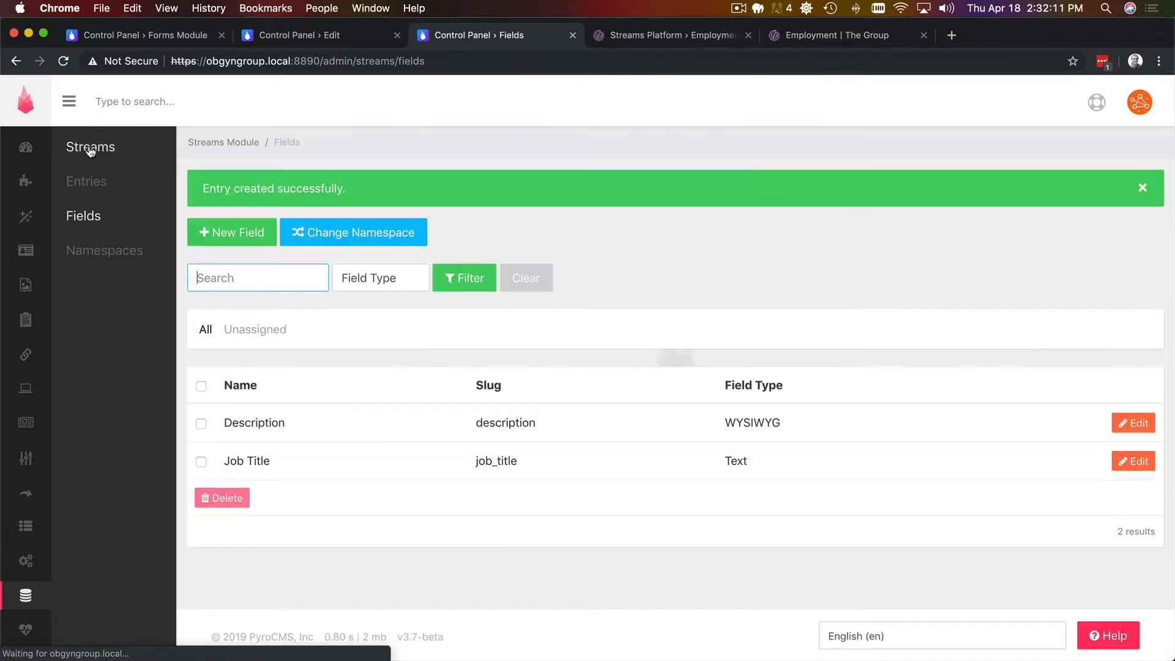
# Start a new stream in the Employment namespace named Openings with the description "Job opportunities listed on the website.".
pyautogui.click(91, 147)
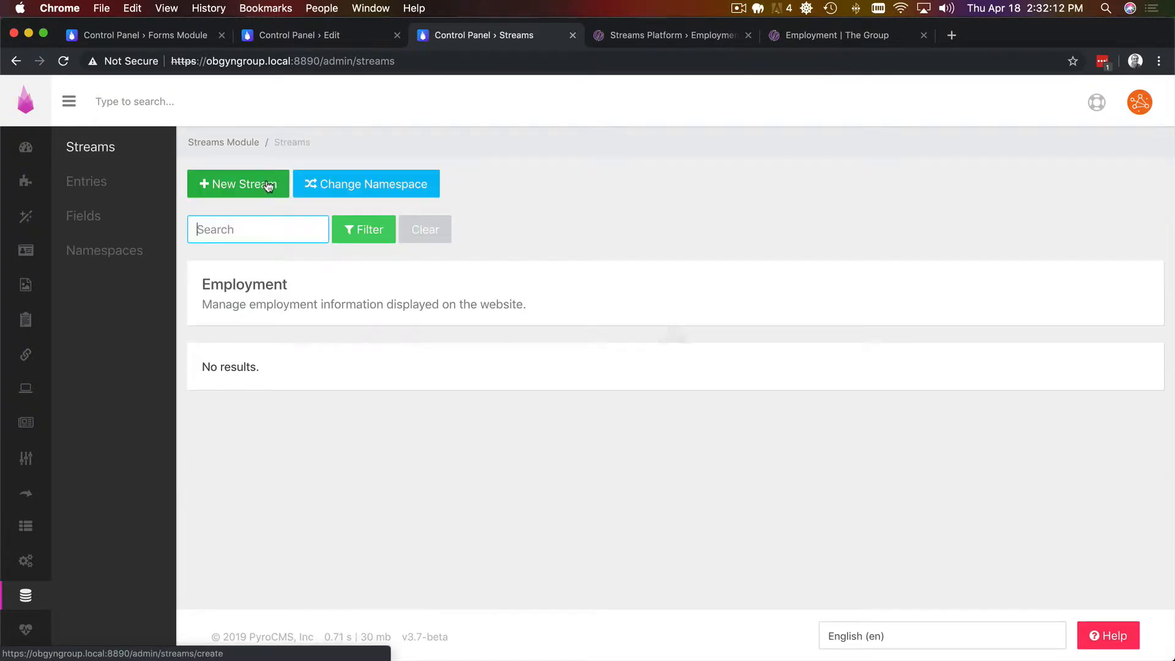
pyautogui.click(254, 187)
pyautogui.click(247, 188)
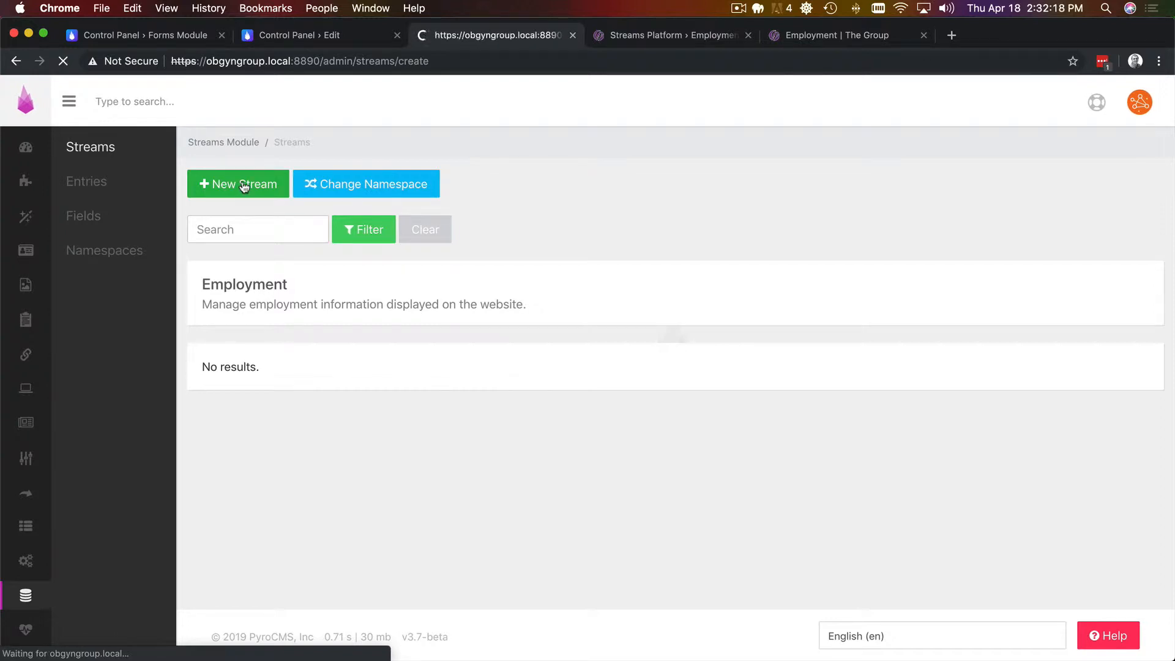
pyautogui.write('Openings')
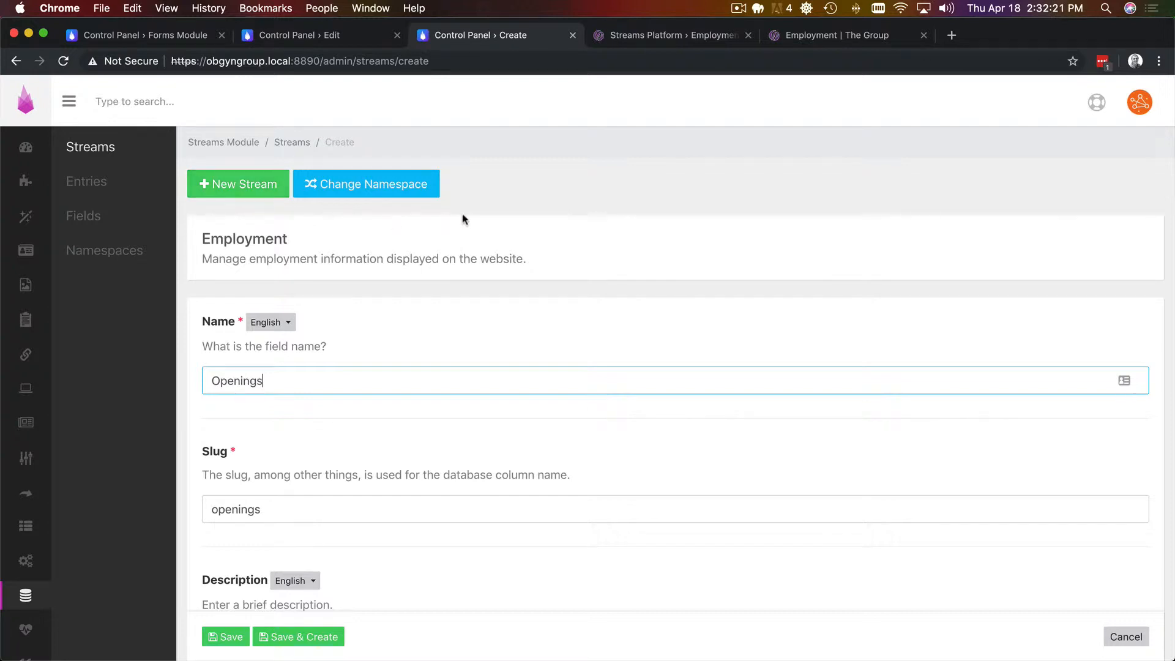
pyautogui.scroll(-4, 463, 217)
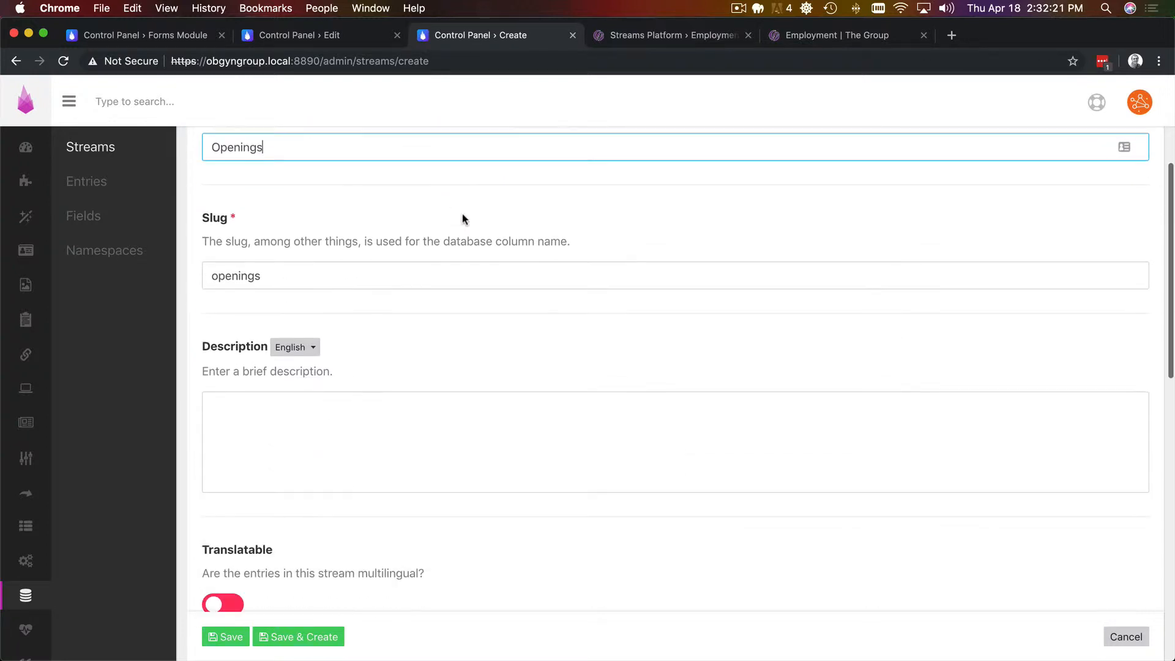
pyautogui.click(370, 417)
pyautogui.write('Job opportunities')
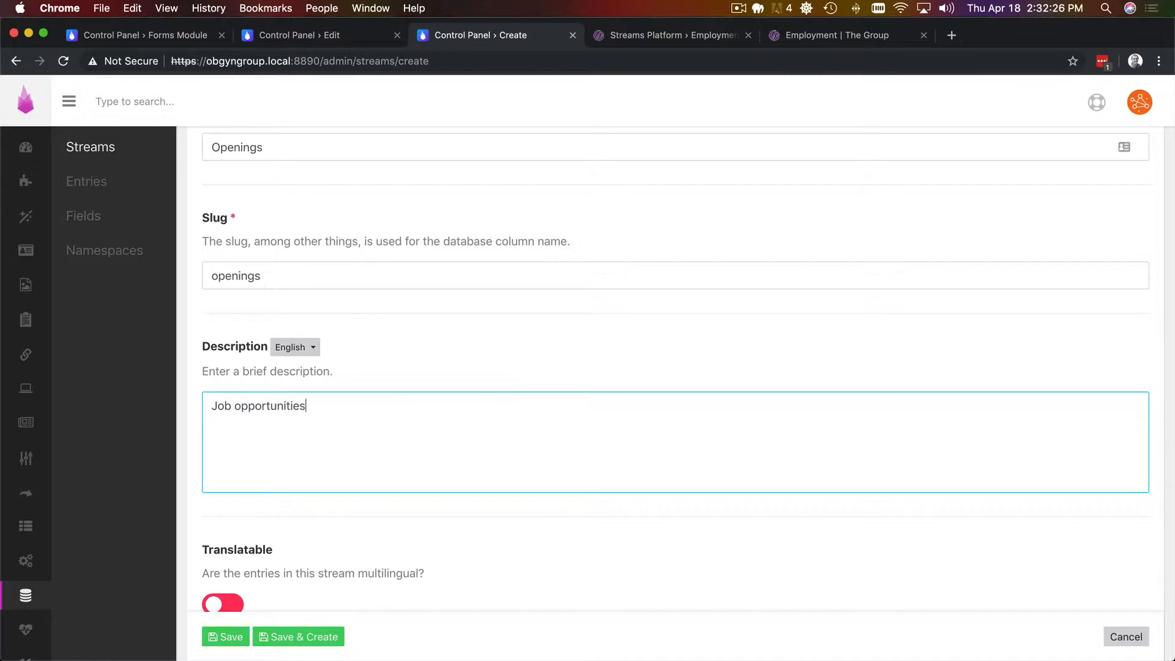
pyautogui.write(' listed on the website.')
pyautogui.scroll(3, 463, 397)
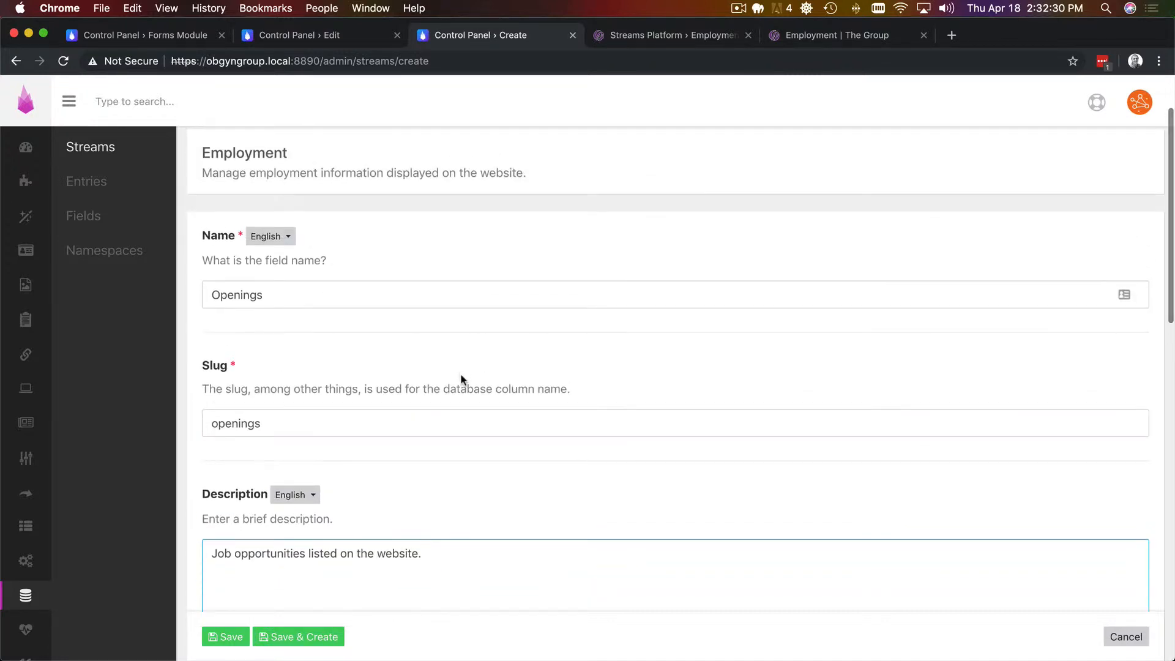
# Make the Openings stream's entries manually sortable and save the stream.
pyautogui.scroll(-7, 461, 306)
pyautogui.scroll(-3, 378, 542)
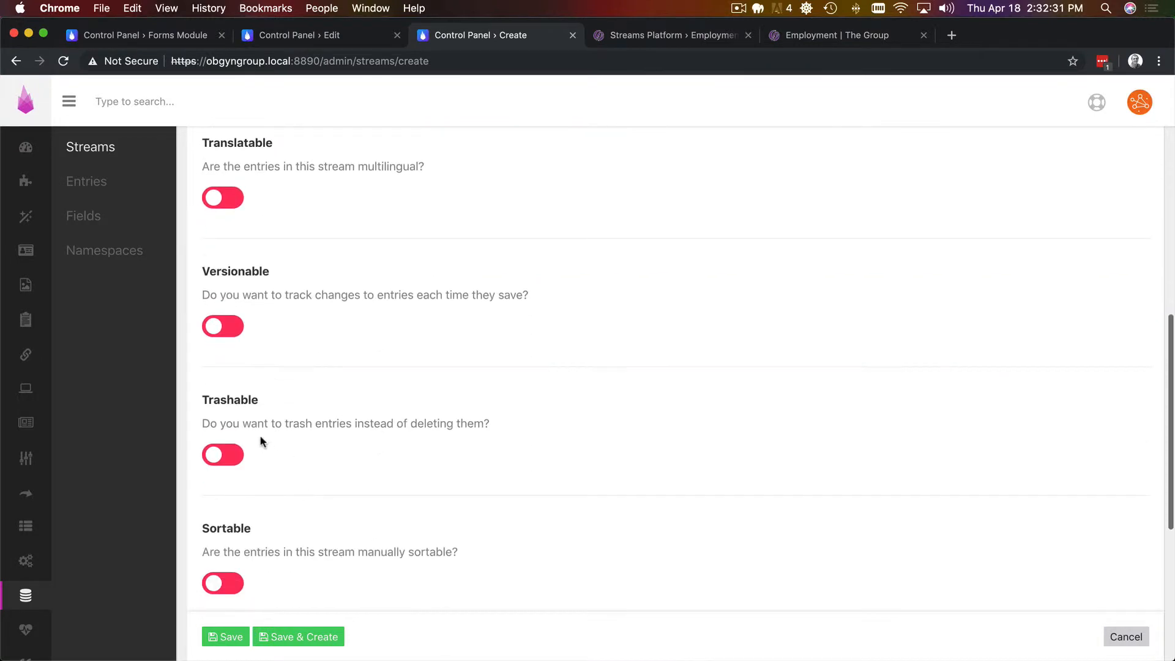
pyautogui.click(214, 597)
pyautogui.scroll(12, 401, 463)
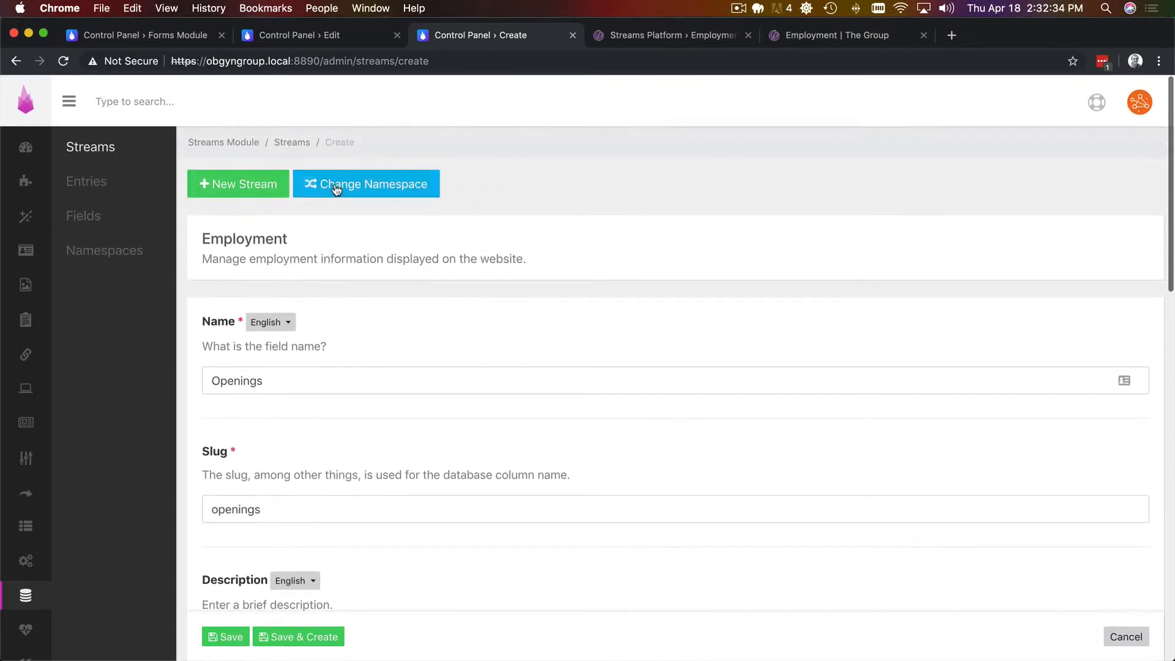
pyautogui.click(321, 197)
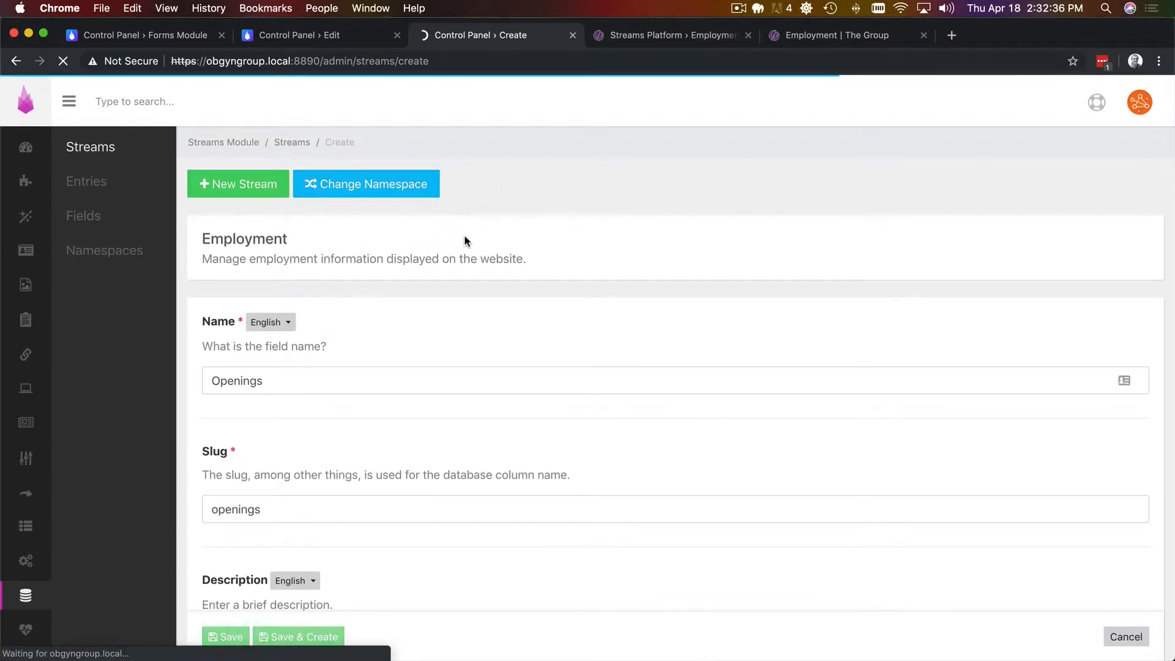
pyautogui.click(605, 185)
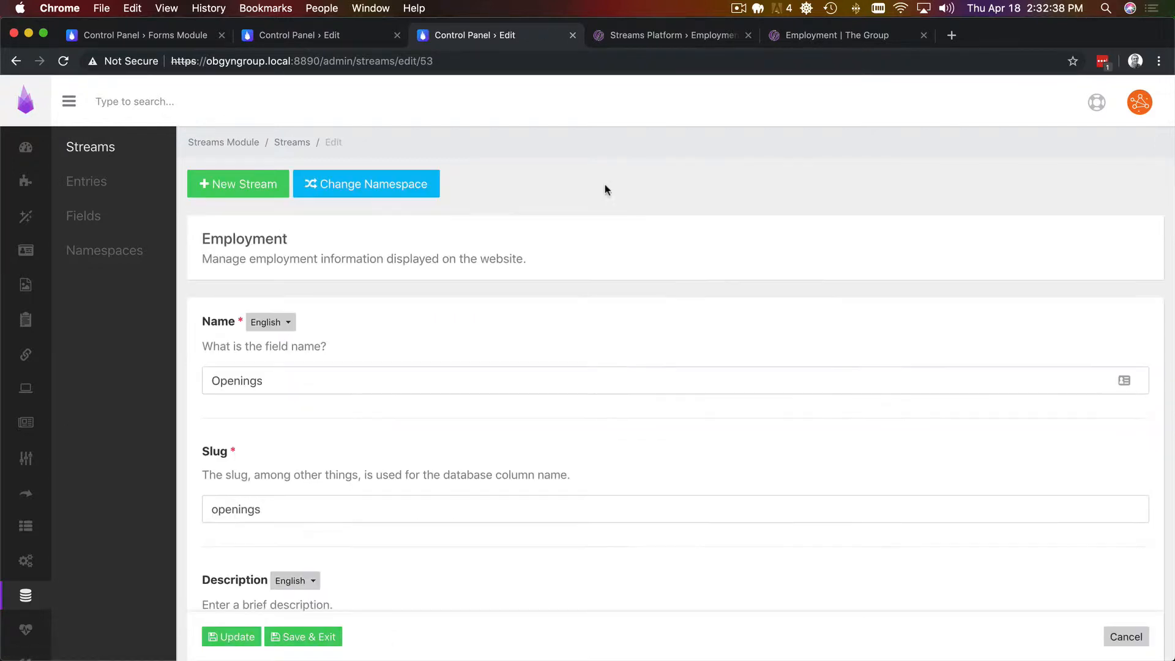
# Assign the Job Title field to the Openings stream as a required field and save it to continue with another assignment.
pyautogui.click(292, 143)
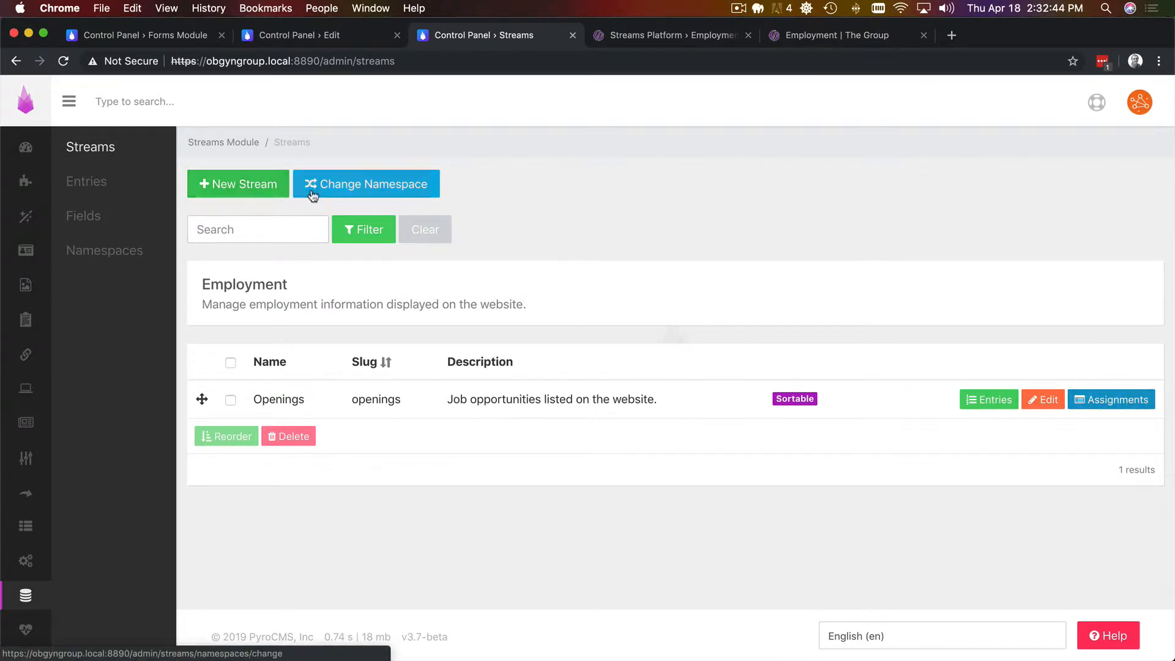
pyautogui.click(1107, 404)
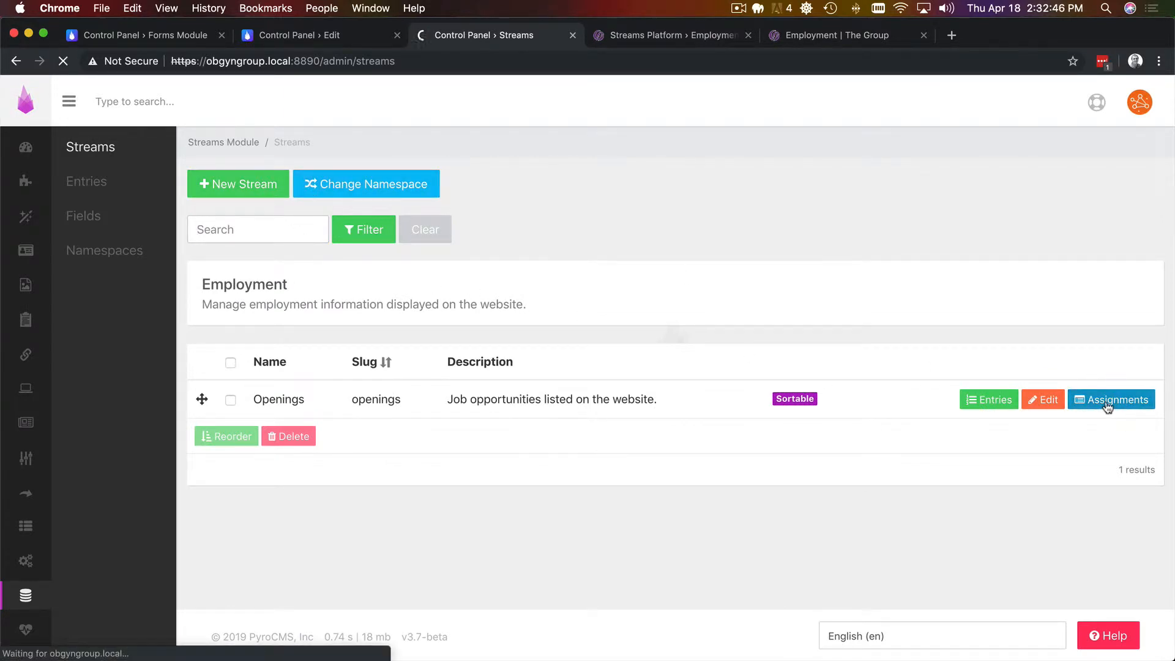
pyautogui.write('nti')
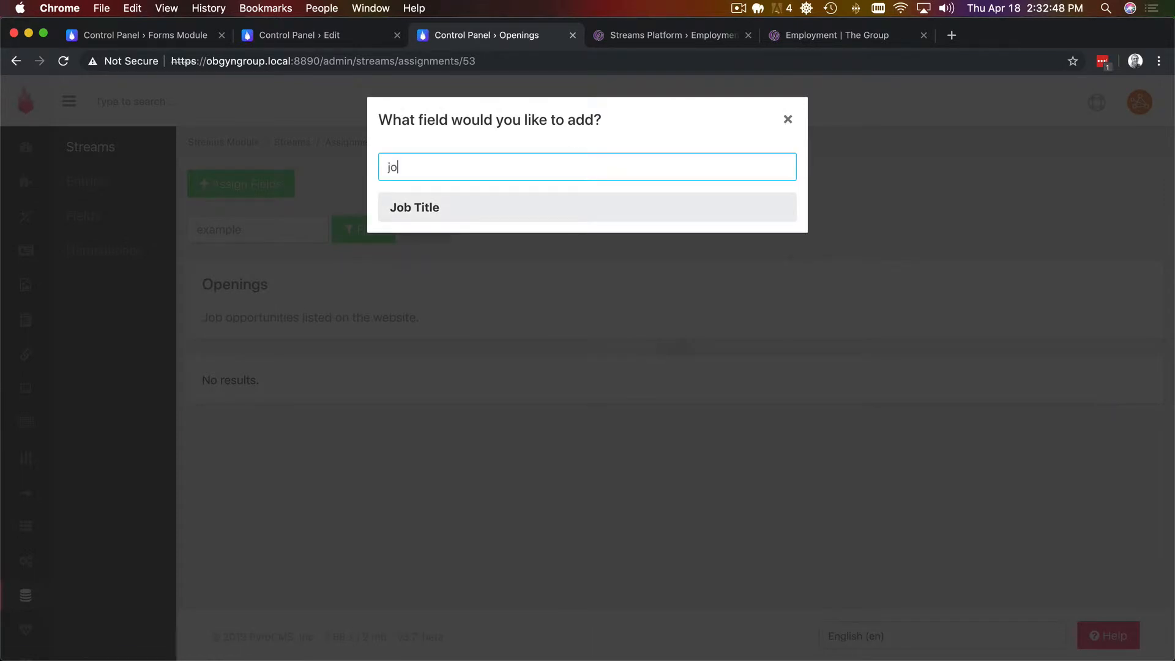
pyautogui.press('Return')
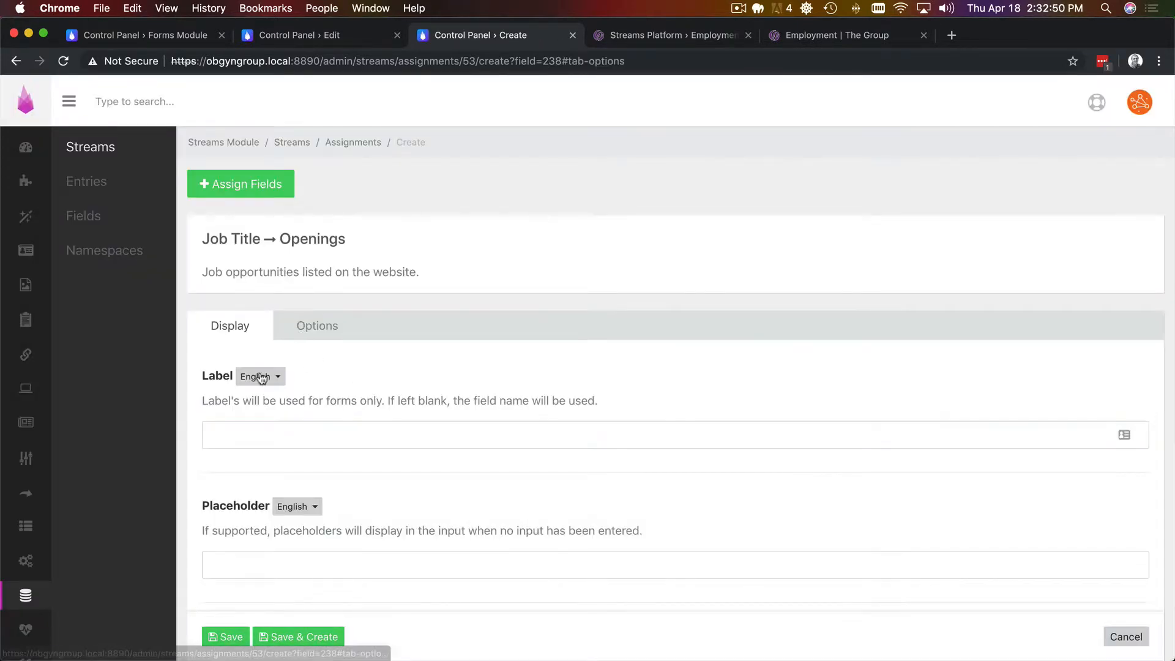
pyautogui.click(317, 326)
pyautogui.click(222, 431)
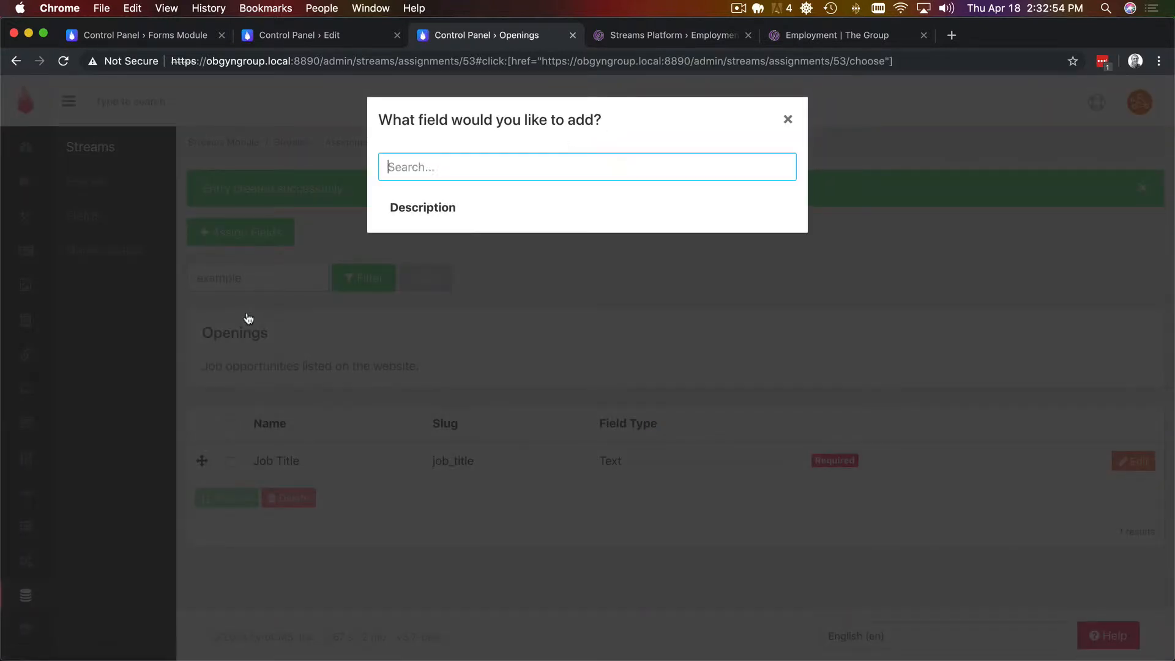
# Assign the Description field to the Openings stream as a required field and save the assignment.
pyautogui.write('des')
pyautogui.press('Return')
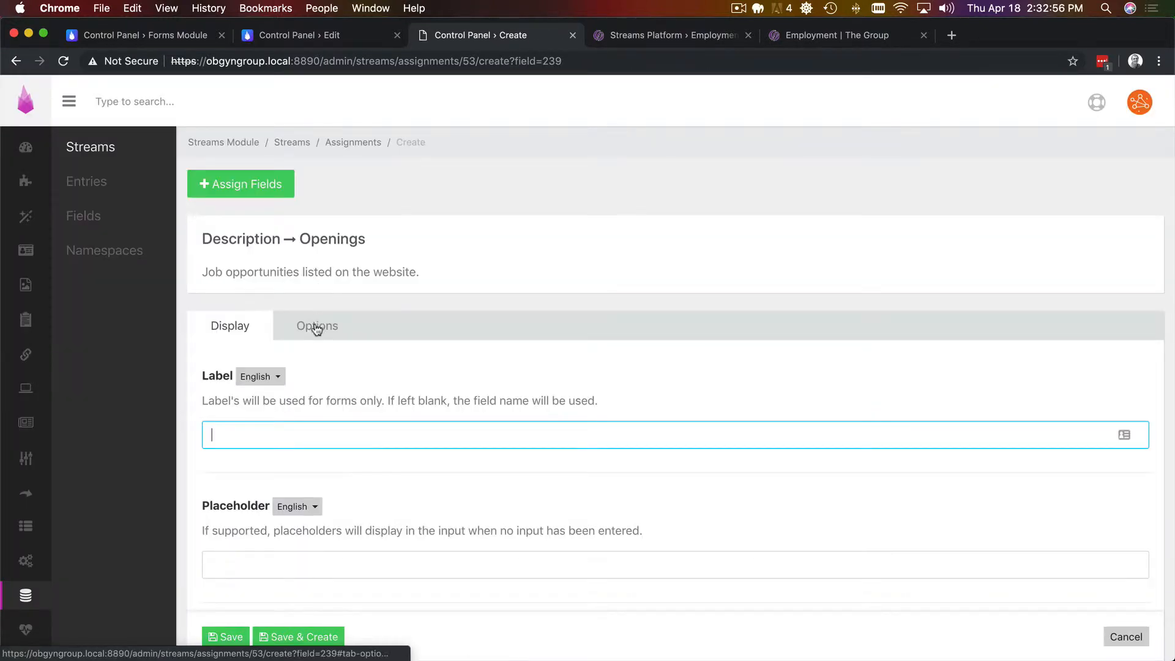
pyautogui.click(317, 325)
pyautogui.click(223, 430)
pyautogui.press('super+s')
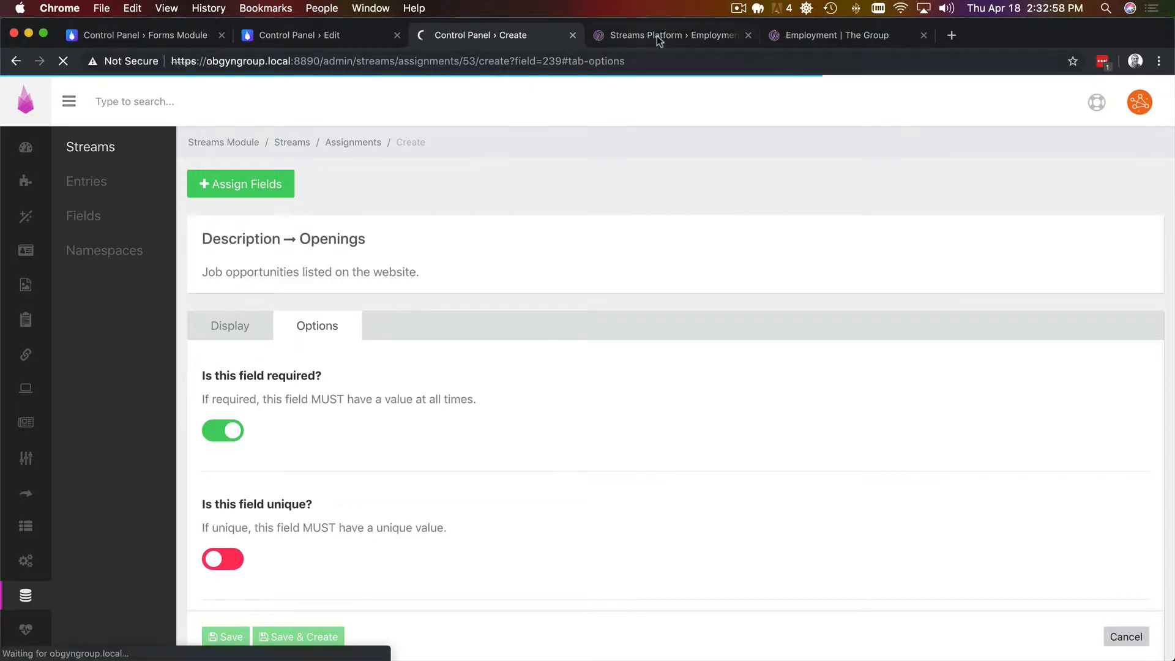
# Copy the "Ultrasound Technician" heading from the first job opening in the employment.html mockup.
pyautogui.click(664, 35)
pyautogui.click(826, 35)
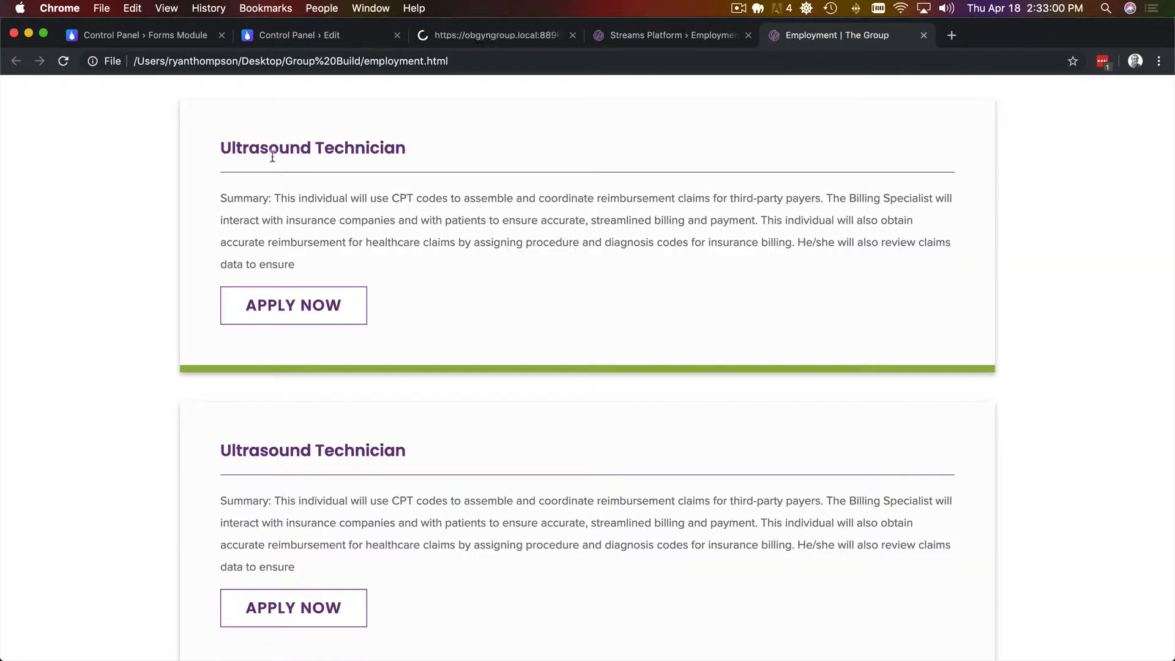
pyautogui.moveTo(246, 147); pyautogui.dragTo(404, 148)
pyautogui.press('super+c')
# Start a new entry in the Openings stream with the copied "Ultrasound Technician" as its job title.
pyautogui.click(499, 35)
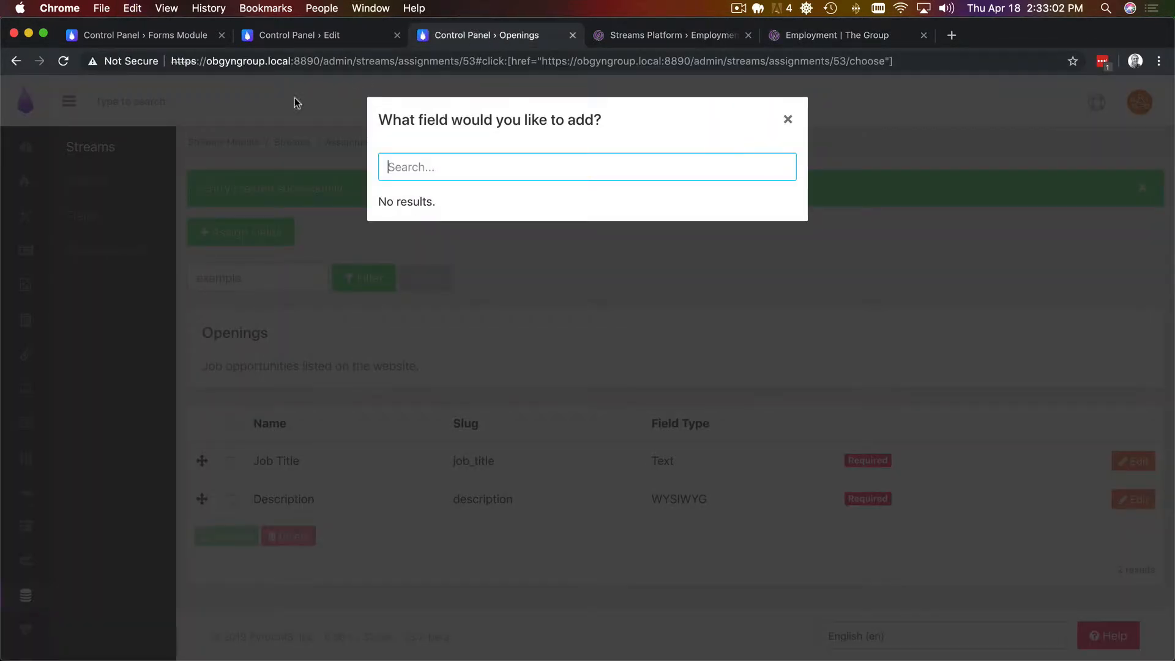
pyautogui.click(266, 241)
pyautogui.click(97, 174)
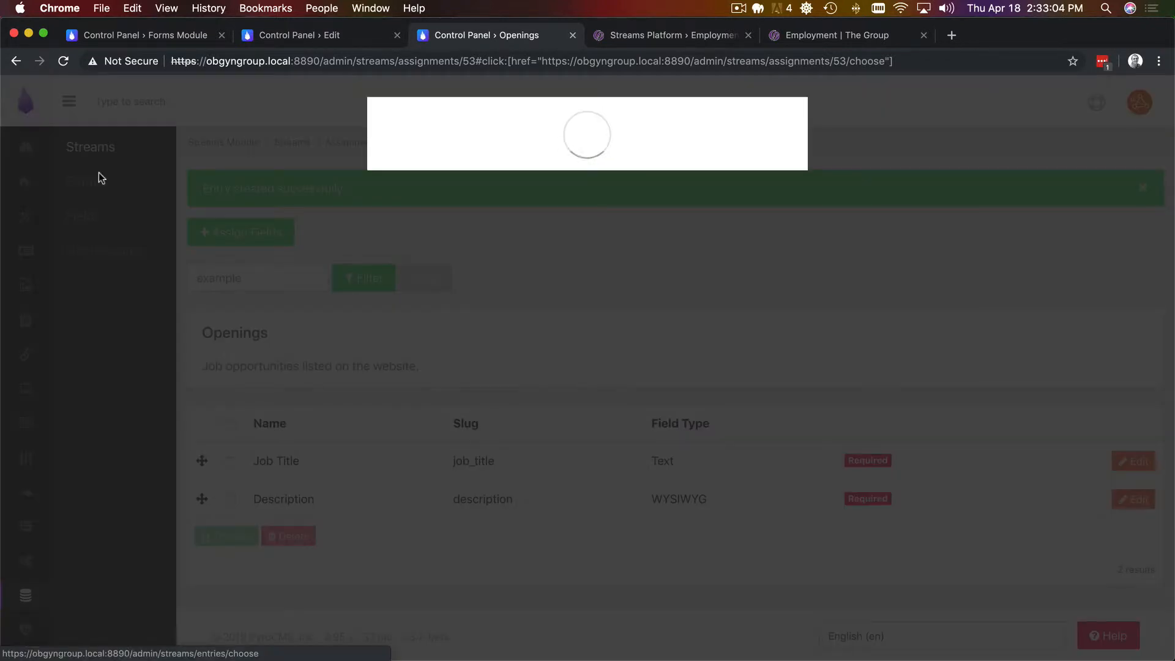
pyautogui.write('ope')
pyautogui.press('Return')
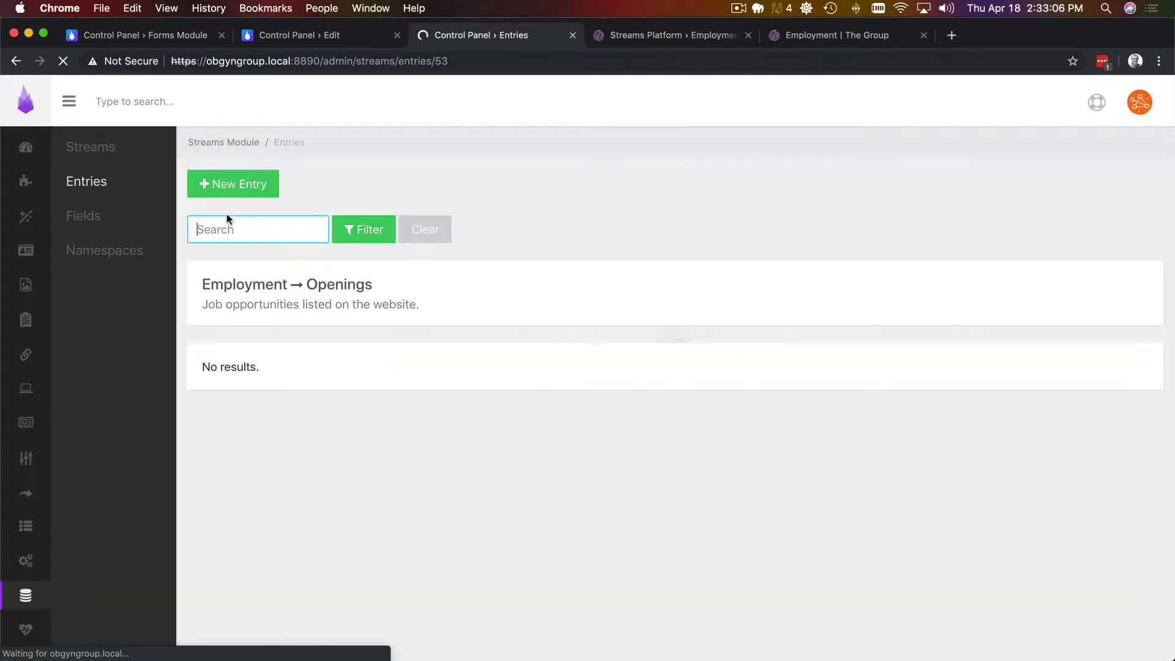
pyautogui.click(242, 192)
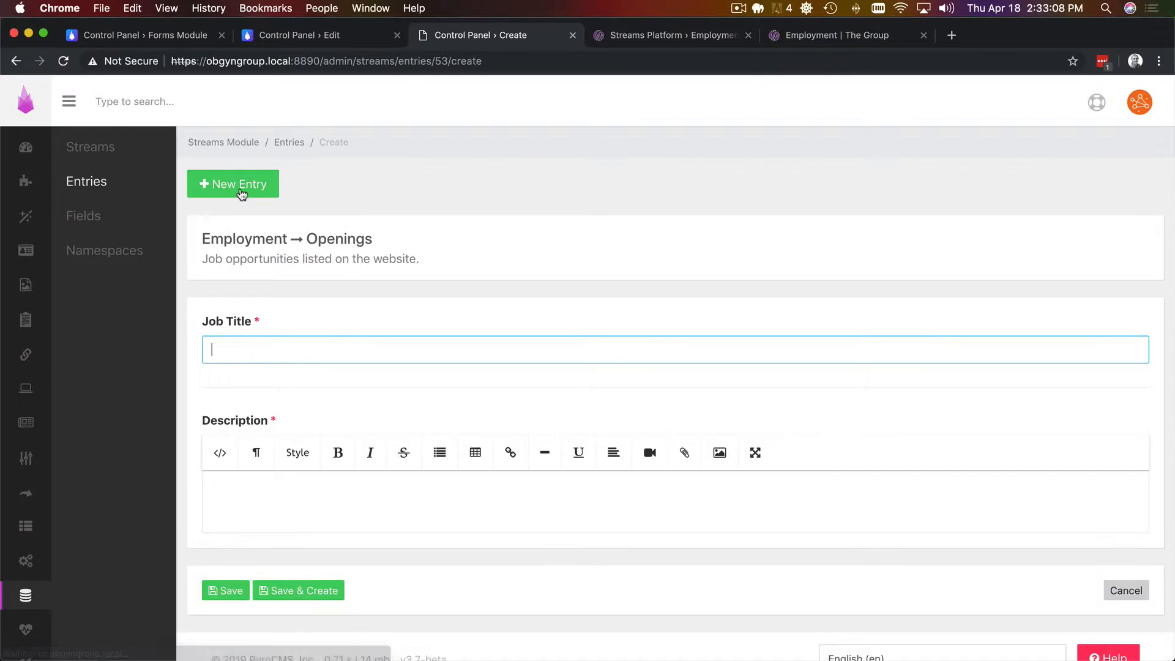
pyautogui.press('super+v')
# Copy the first job's summary paragraph from the mockup into the entry's Description and save it, continuing with another new entry.
pyautogui.click(837, 35)
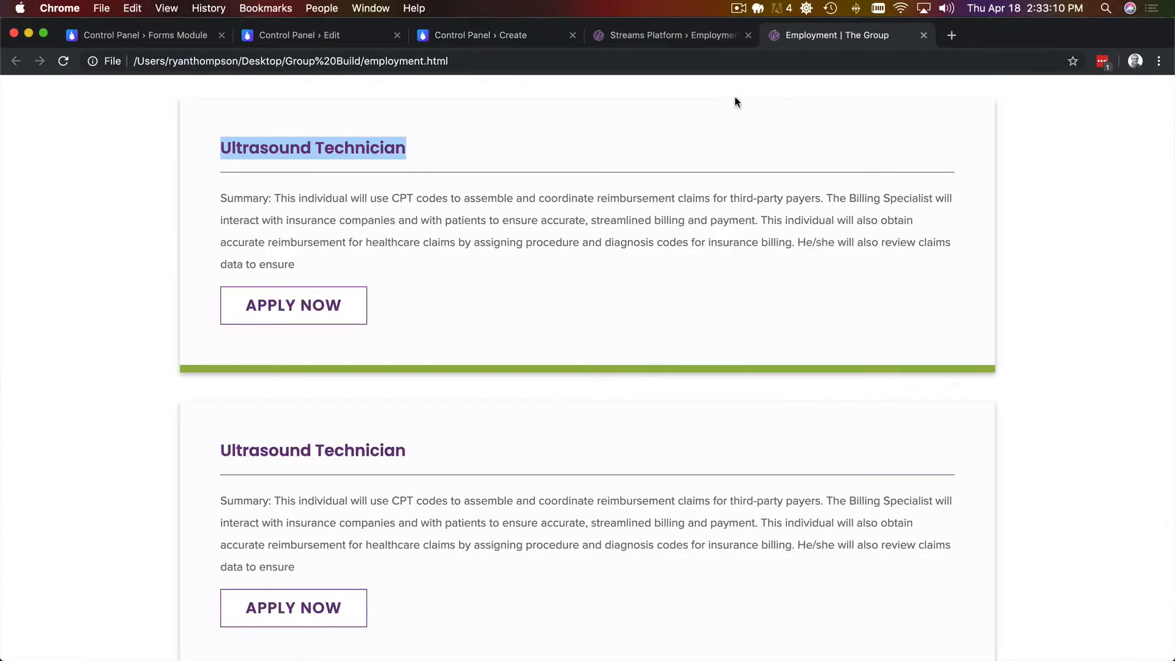
pyautogui.moveTo(222, 198); pyautogui.dragTo(272, 260)
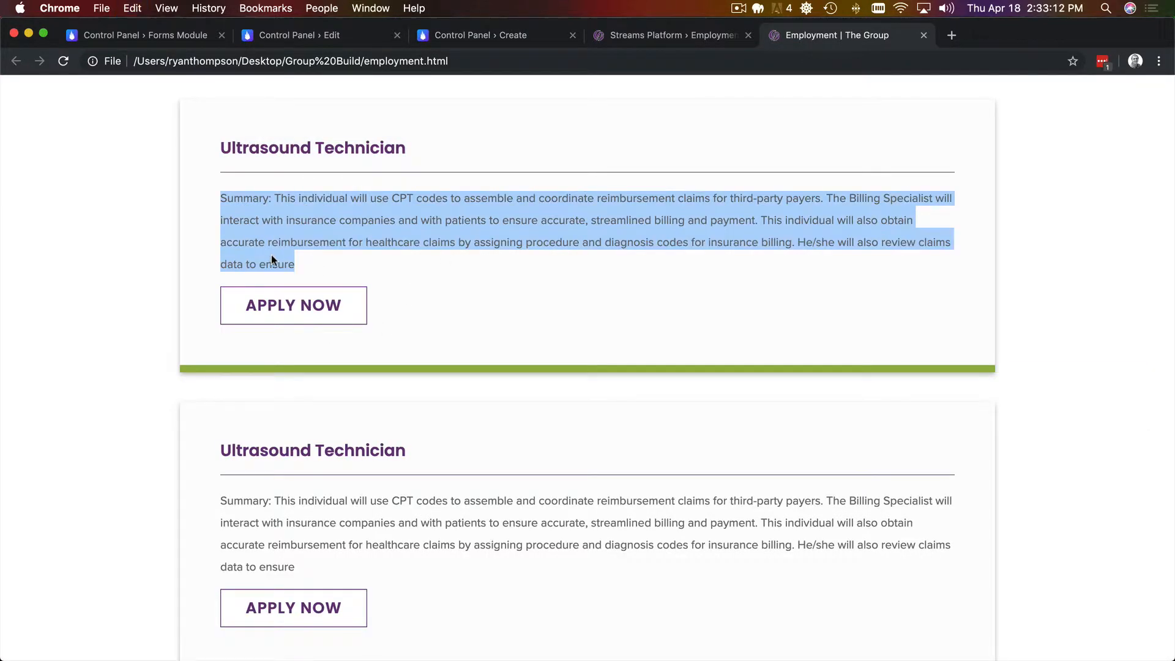
pyautogui.press('super+alt+Left')
pyautogui.press('super+alt+Left')
pyautogui.click(218, 489)
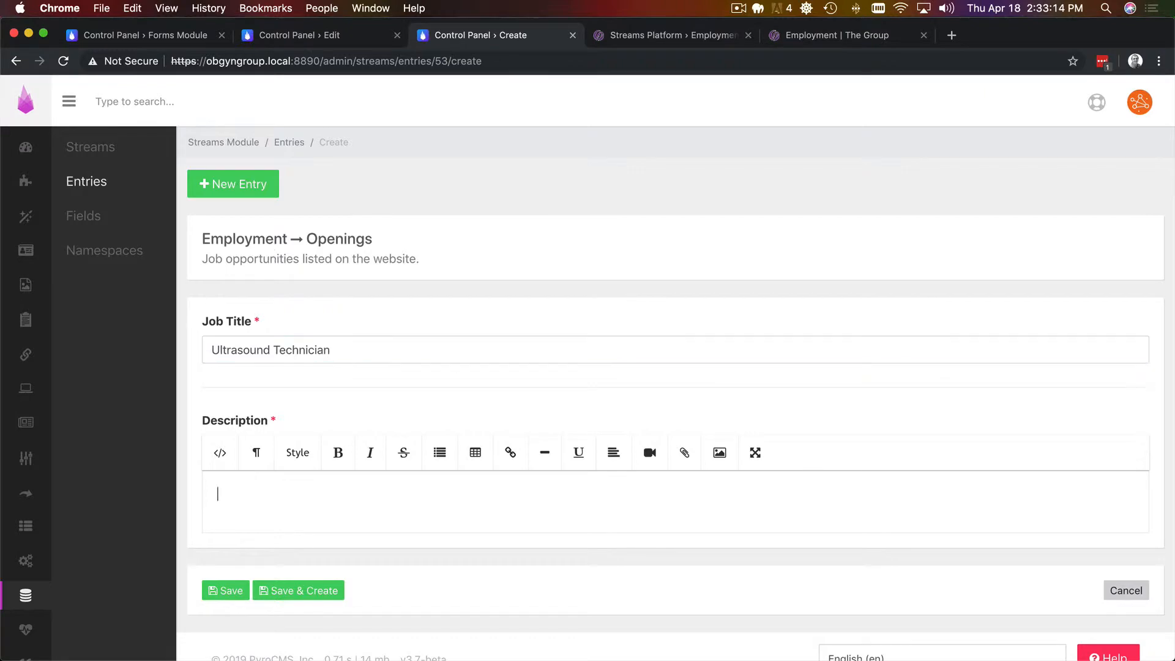
pyautogui.press('super+v')
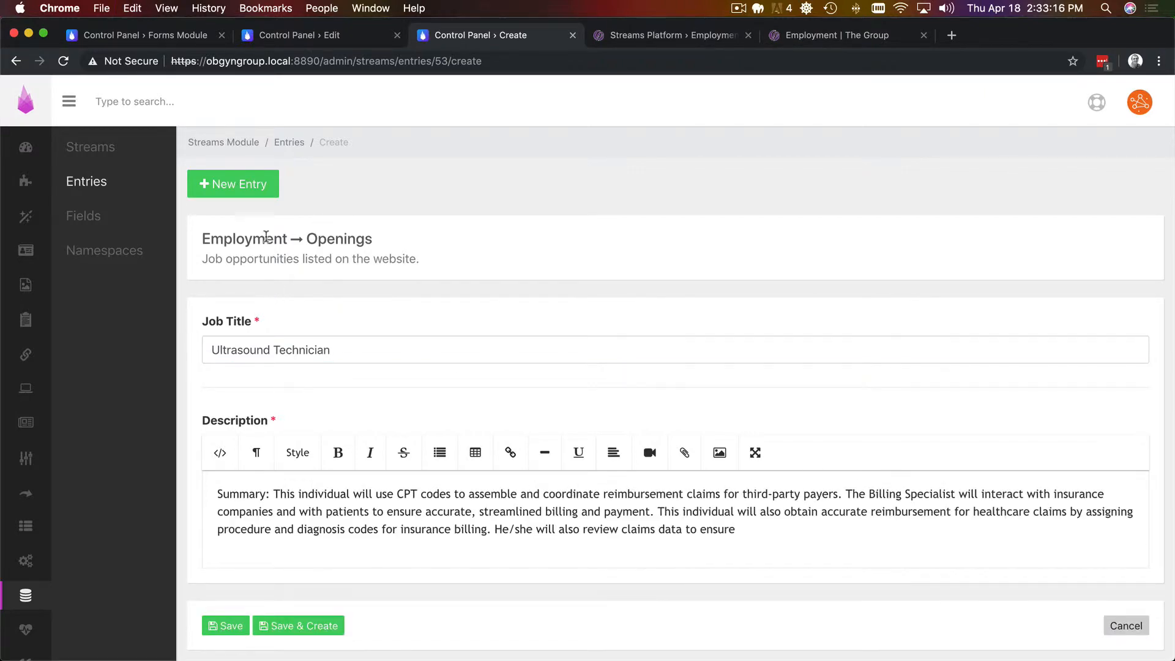
pyautogui.press('super+s')
# Create a second opening titled "Master Jedi" with the same copied summary paragraph as its Description and save it.
pyautogui.press('super+alt+Right')
pyautogui.press('super+alt+Right')
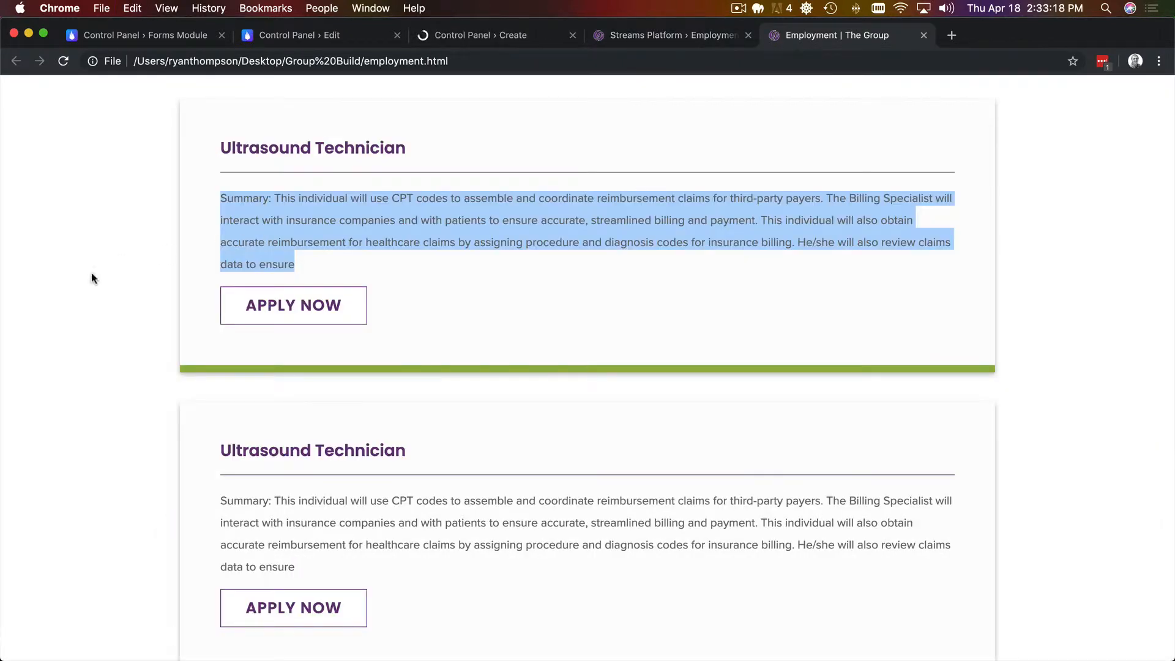
pyautogui.doubleClick(273, 449)
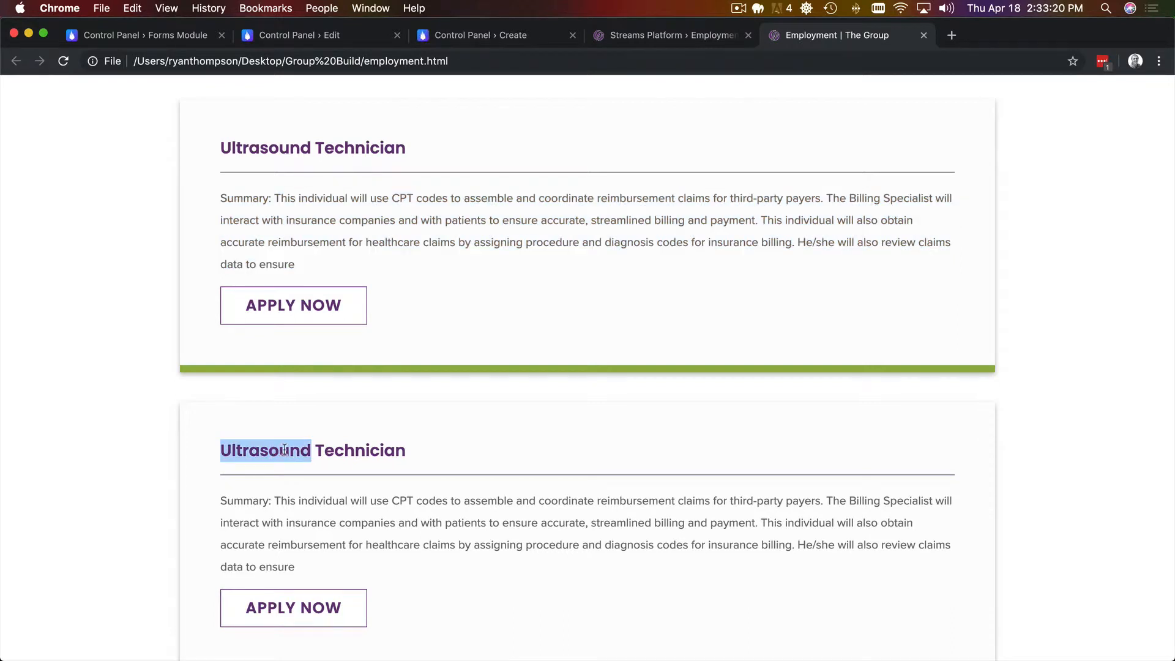
pyautogui.click(508, 42)
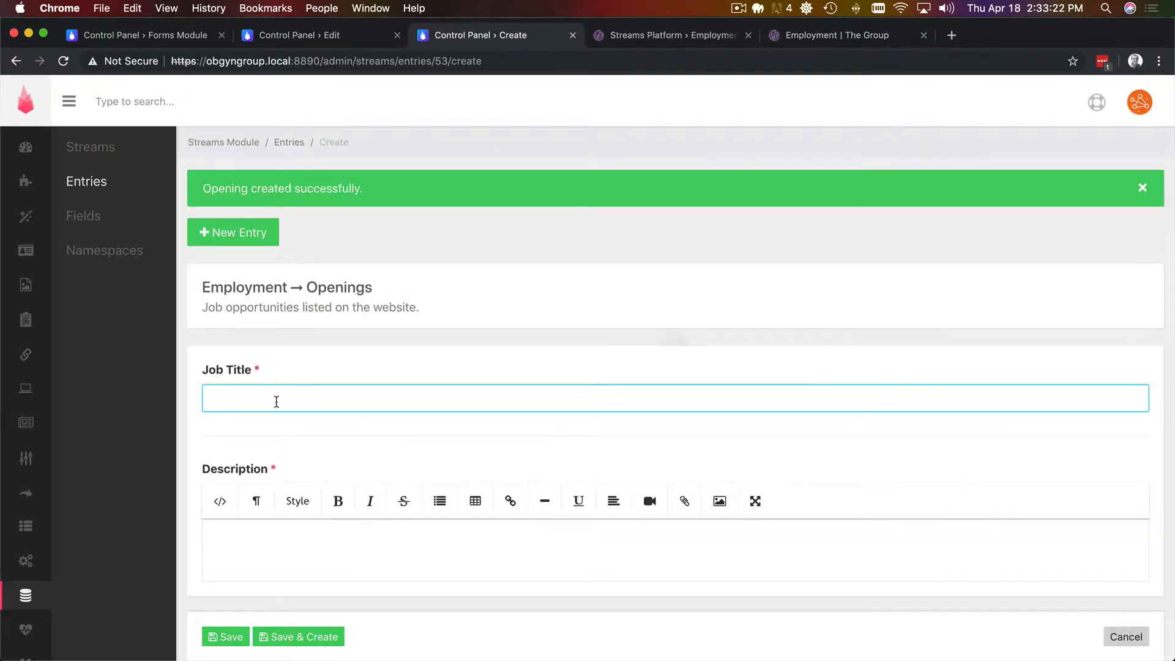
pyautogui.write('Master Jedi')
pyautogui.press('Tab')
pyautogui.press('super+v')
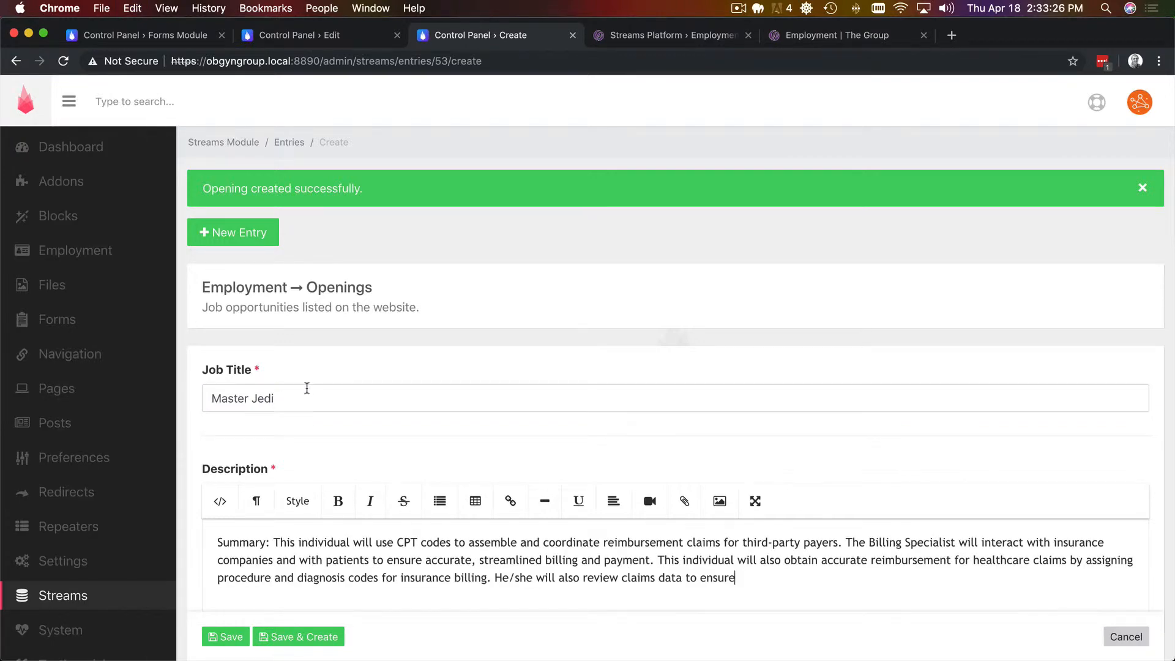
pyautogui.press('super+s')
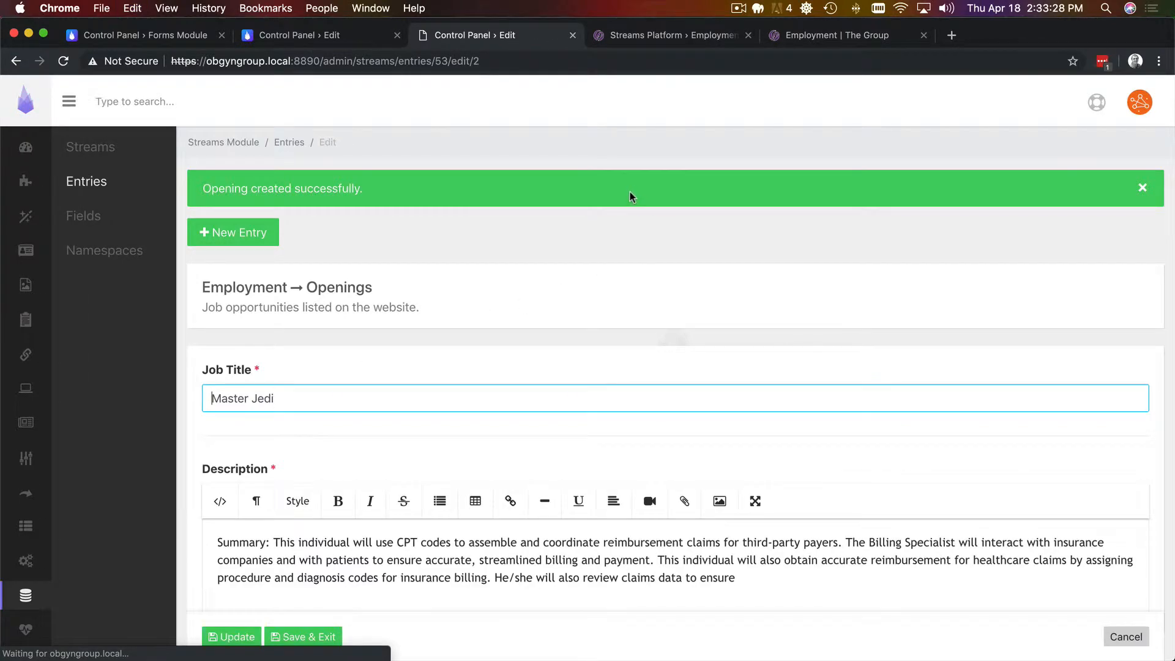
# Compare the Employment page preview with the job openings section of the employment.html mockup.
pyautogui.click(679, 38)
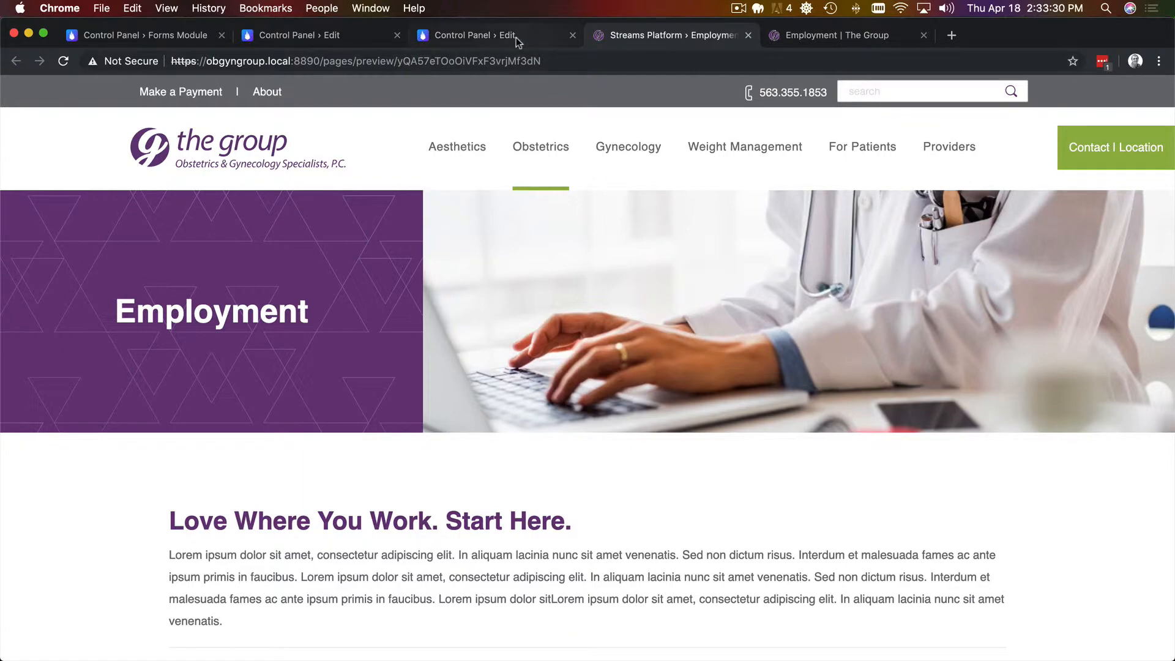
pyautogui.scroll(-10, 533, 79)
pyautogui.scroll(8, 544, 93)
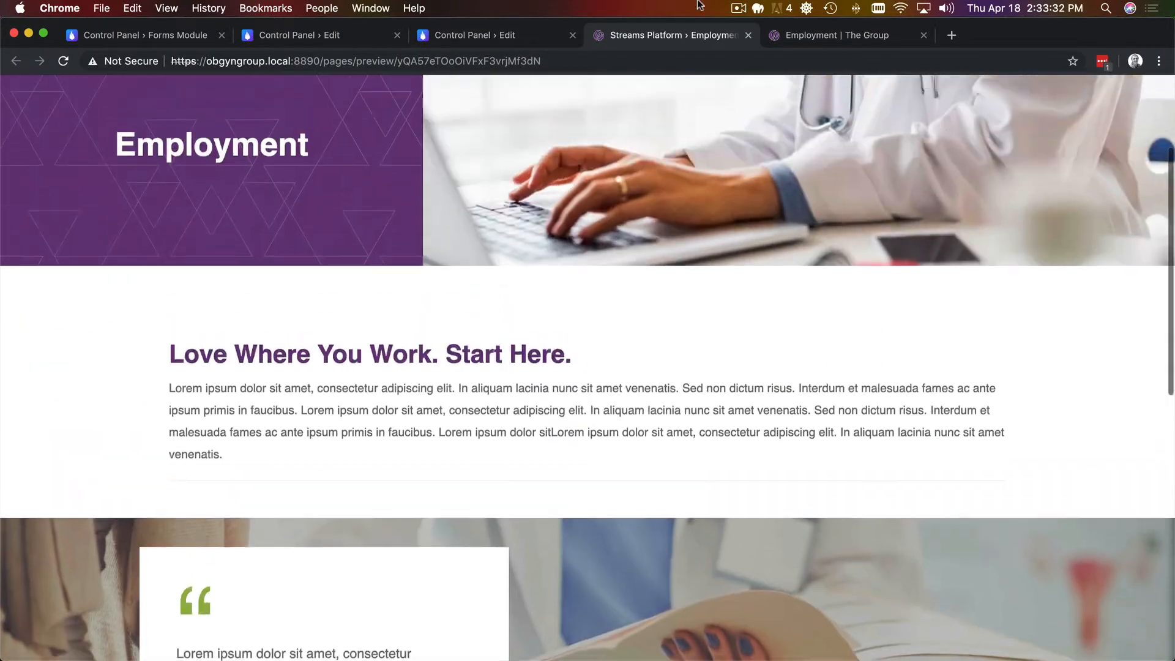
pyautogui.click(738, 9)
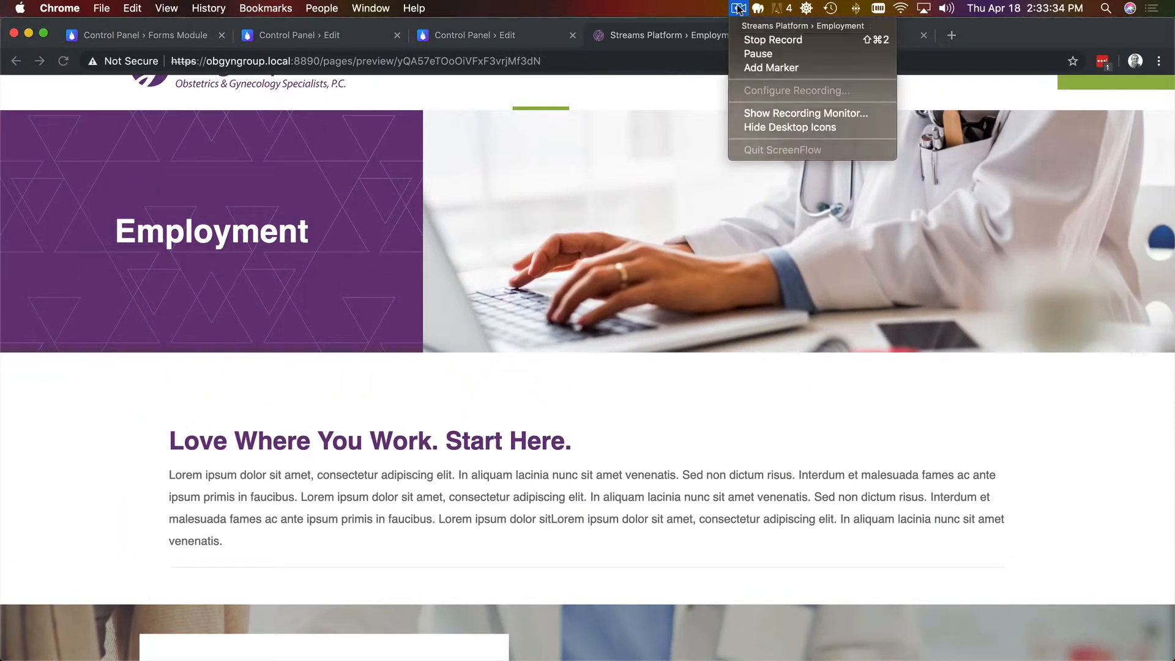
pyautogui.click(738, 8)
pyautogui.scroll(2, 433, 227)
pyautogui.scroll(-2, 433, 227)
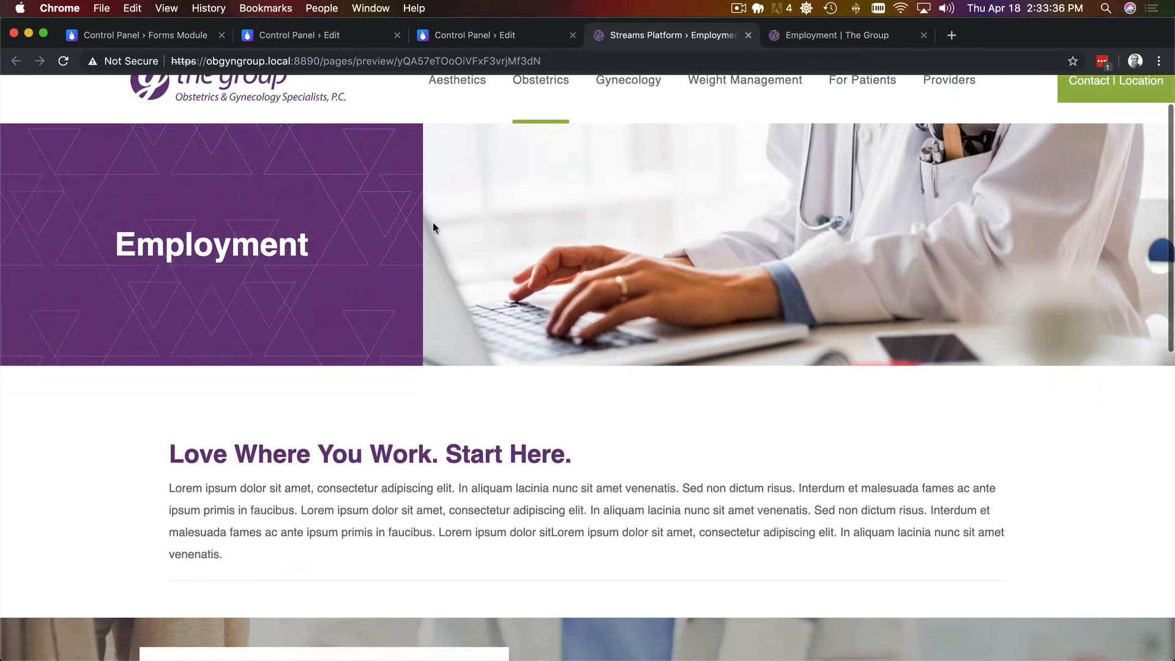
pyautogui.scroll(-3, 432, 228)
pyautogui.click(802, 37)
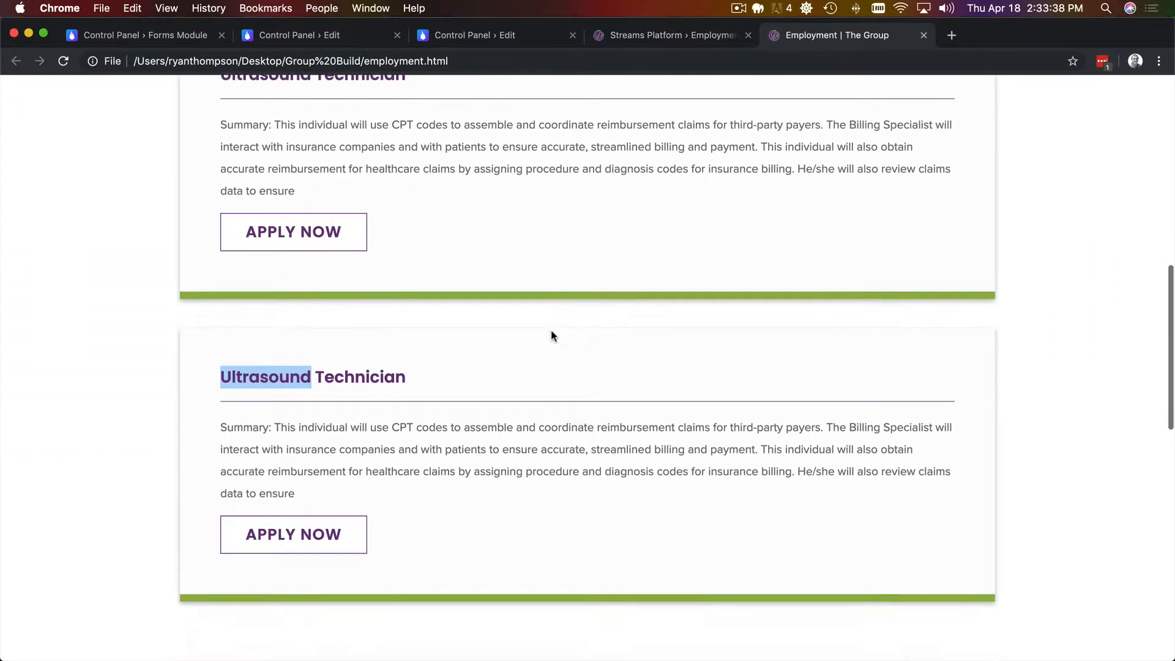
pyautogui.scroll(5, 553, 336)
pyautogui.scroll(-1, 553, 336)
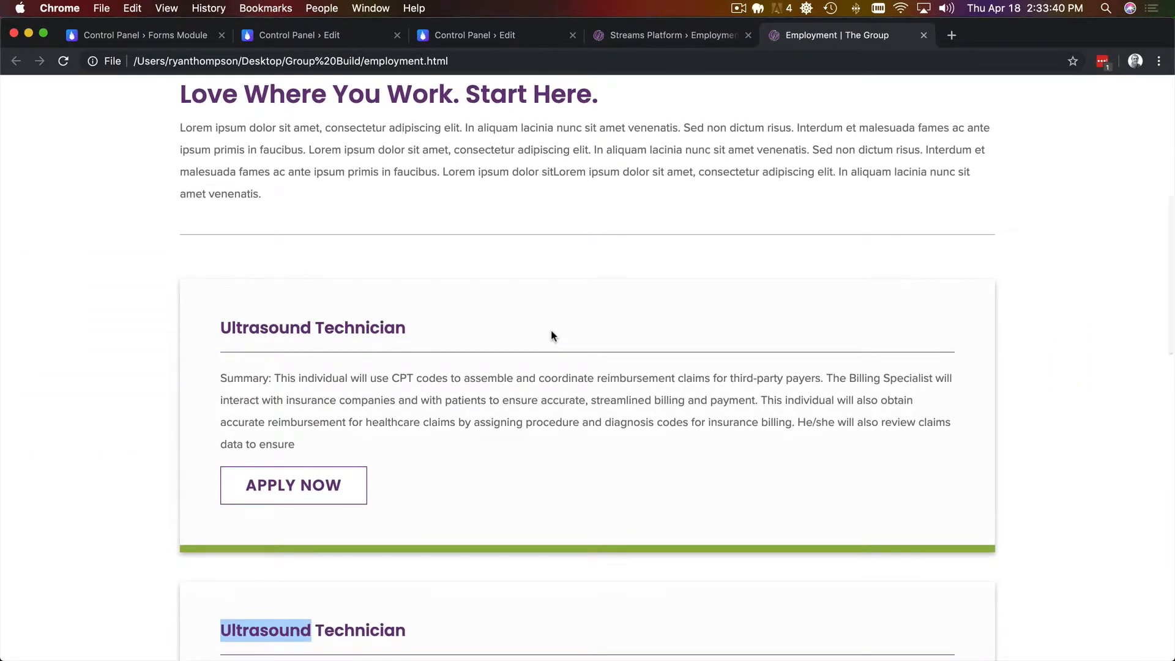
pyautogui.scroll(-1, 530, 286)
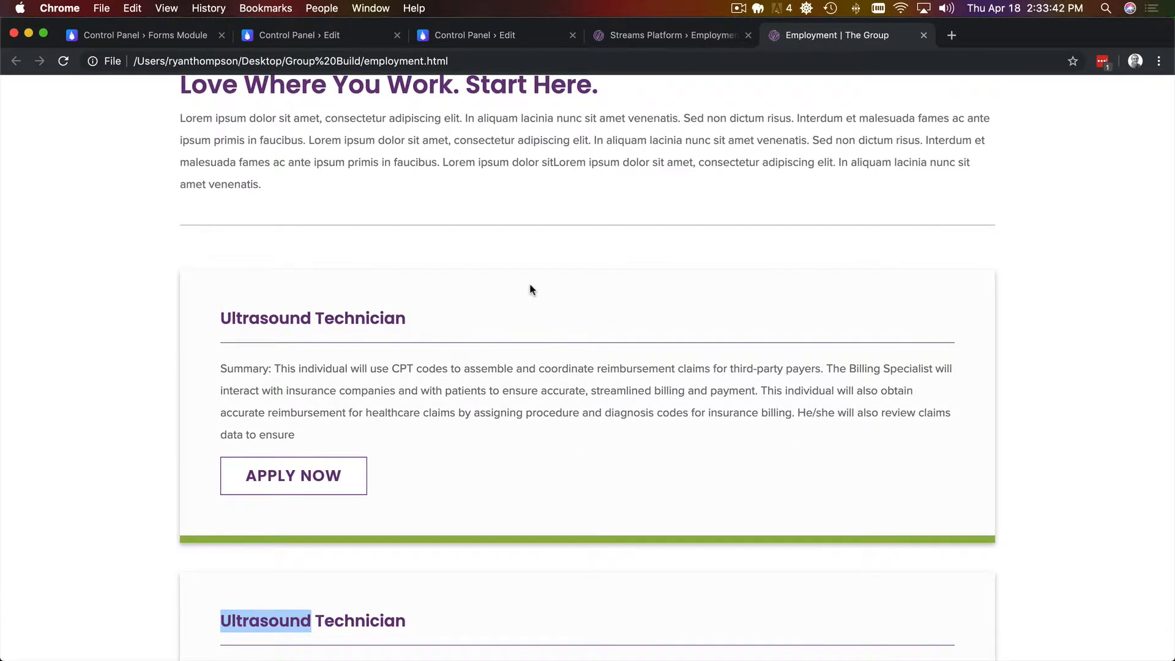
pyautogui.click(522, 292)
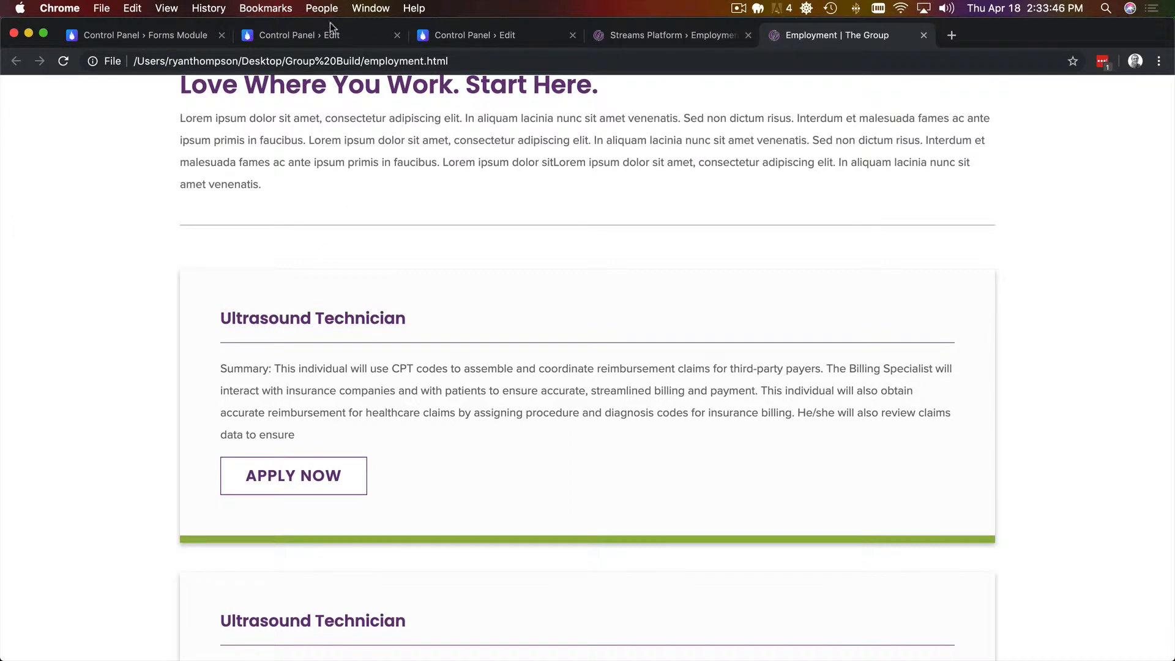
# Start a new block type named "Employment Openings" in the Blocks module.
pyautogui.click(292, 38)
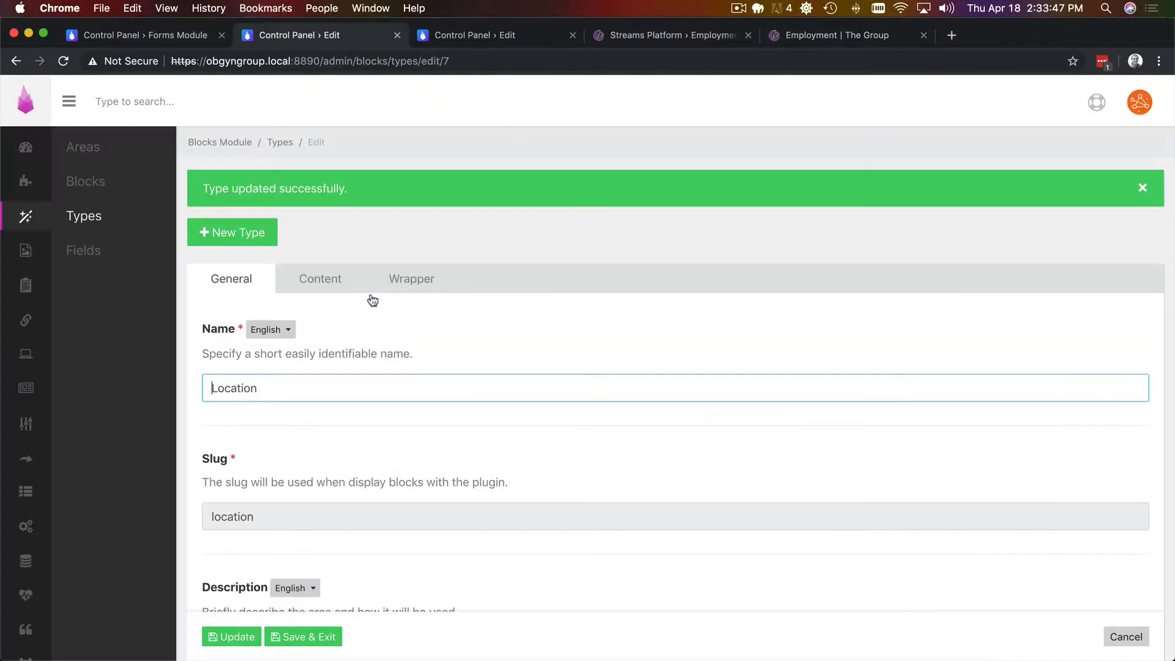
pyautogui.click(76, 216)
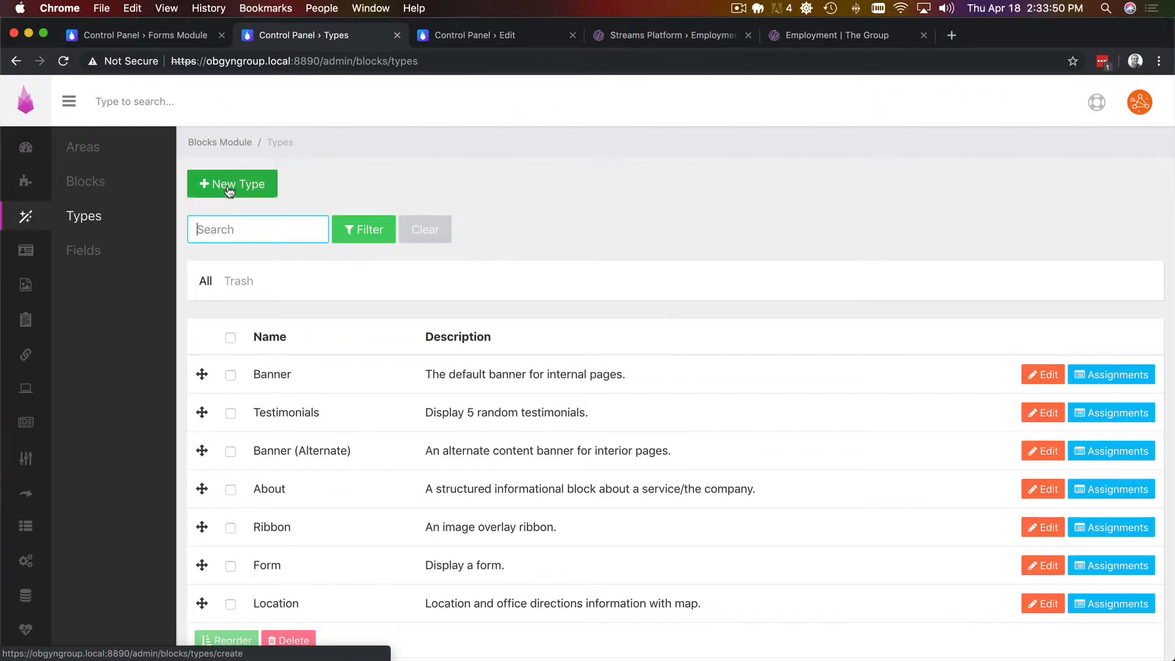
pyautogui.click(229, 190)
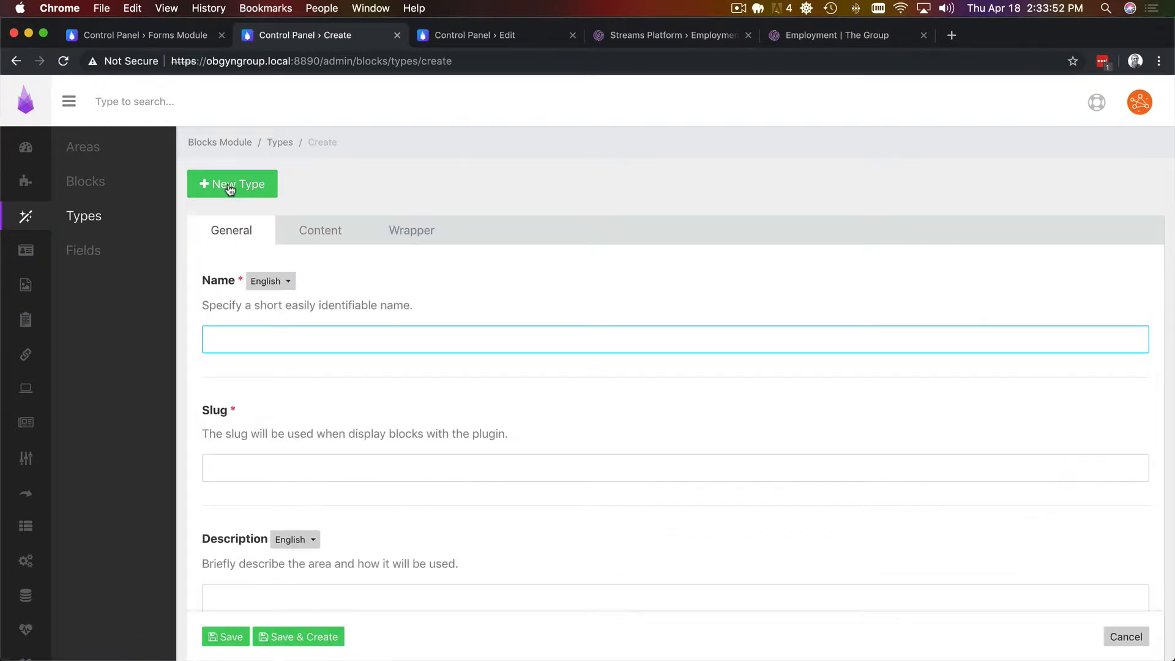
pyautogui.write('Employment ')
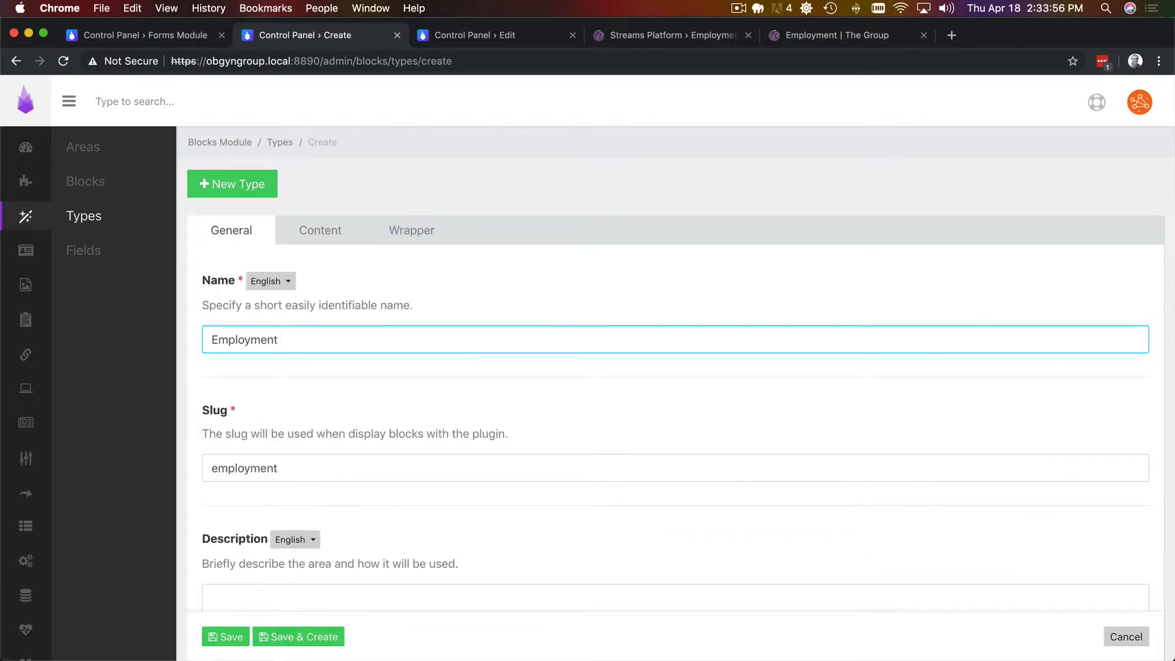
pyautogui.write('Openings')
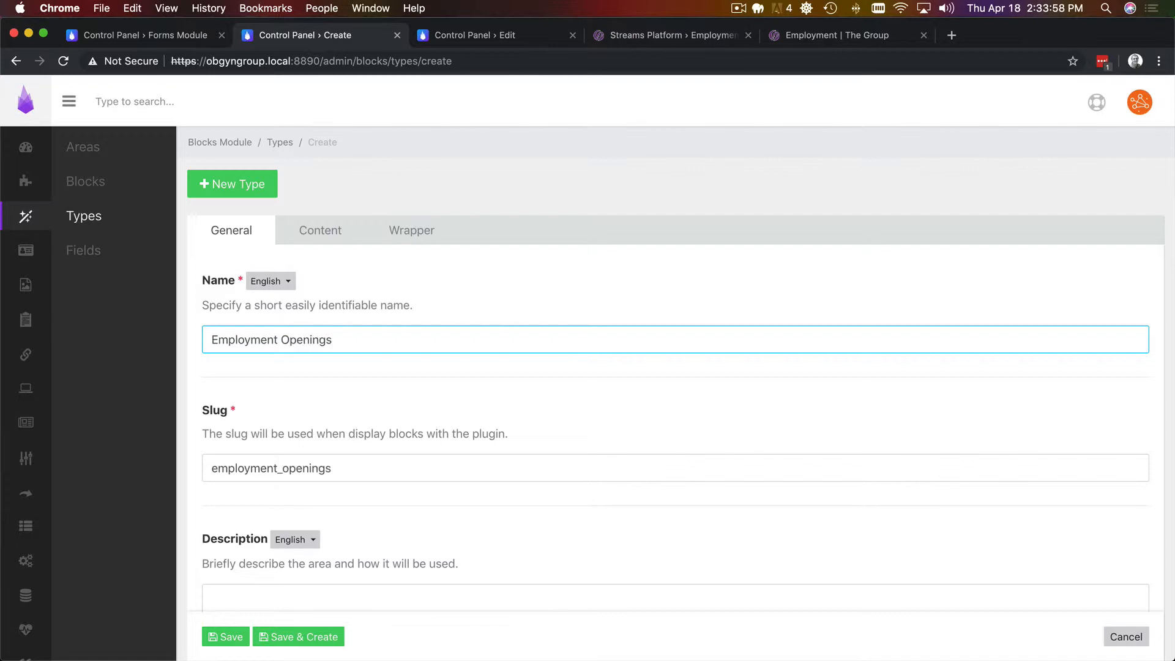
# Describe the block type as "Display employment openings." and set its category to Component.
pyautogui.scroll(-3, 333, 514)
pyautogui.click(341, 459)
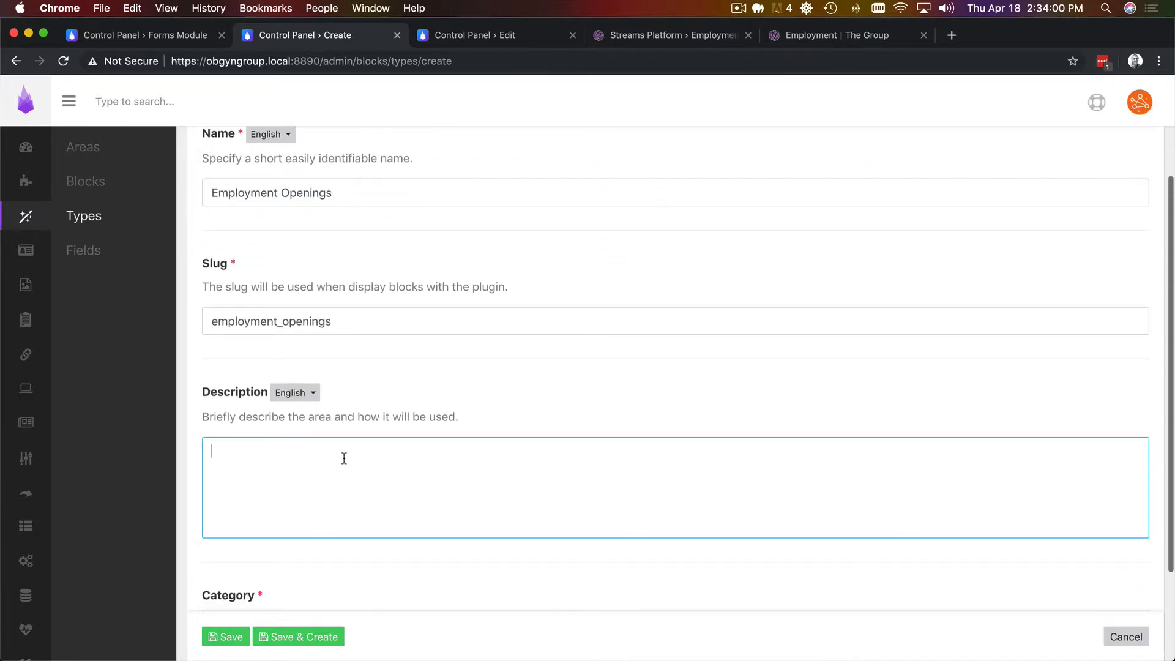
pyautogui.write('Display employment openings')
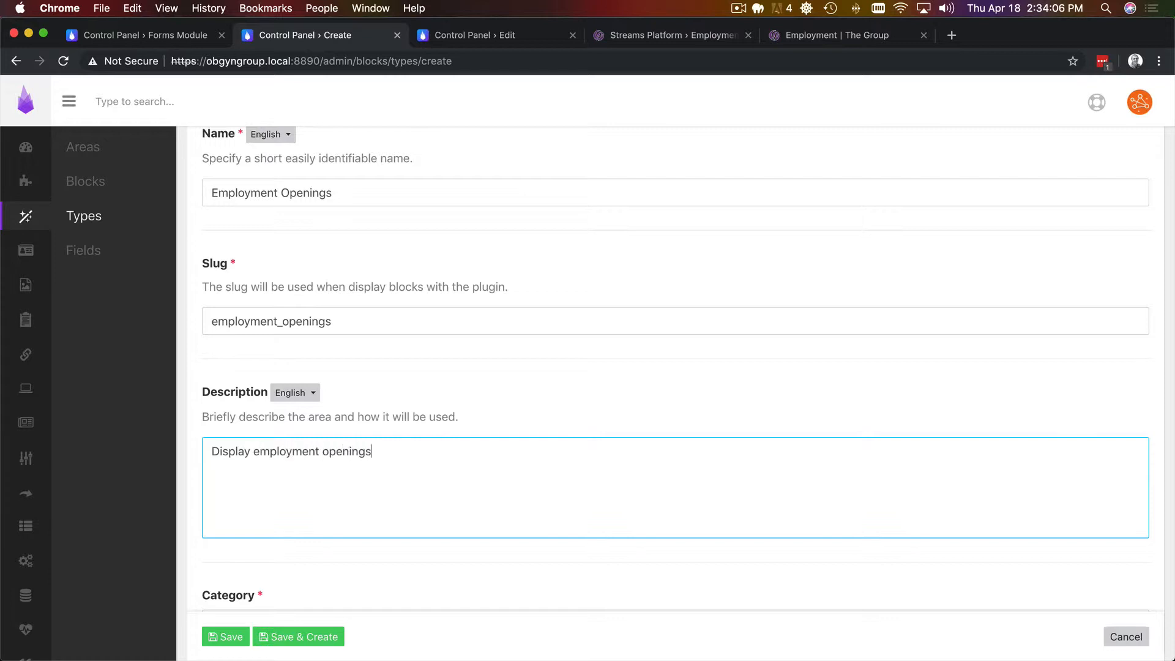
pyautogui.write('.')
pyautogui.scroll(-2, 464, 451)
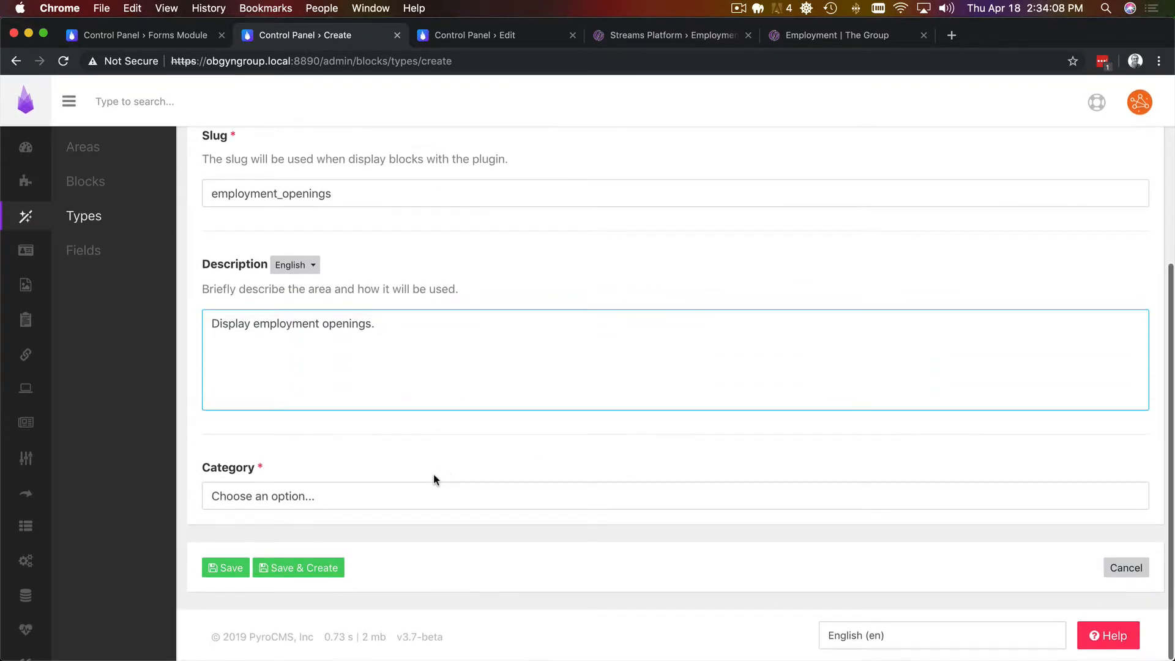
pyautogui.click(398, 495)
pyautogui.click(269, 544)
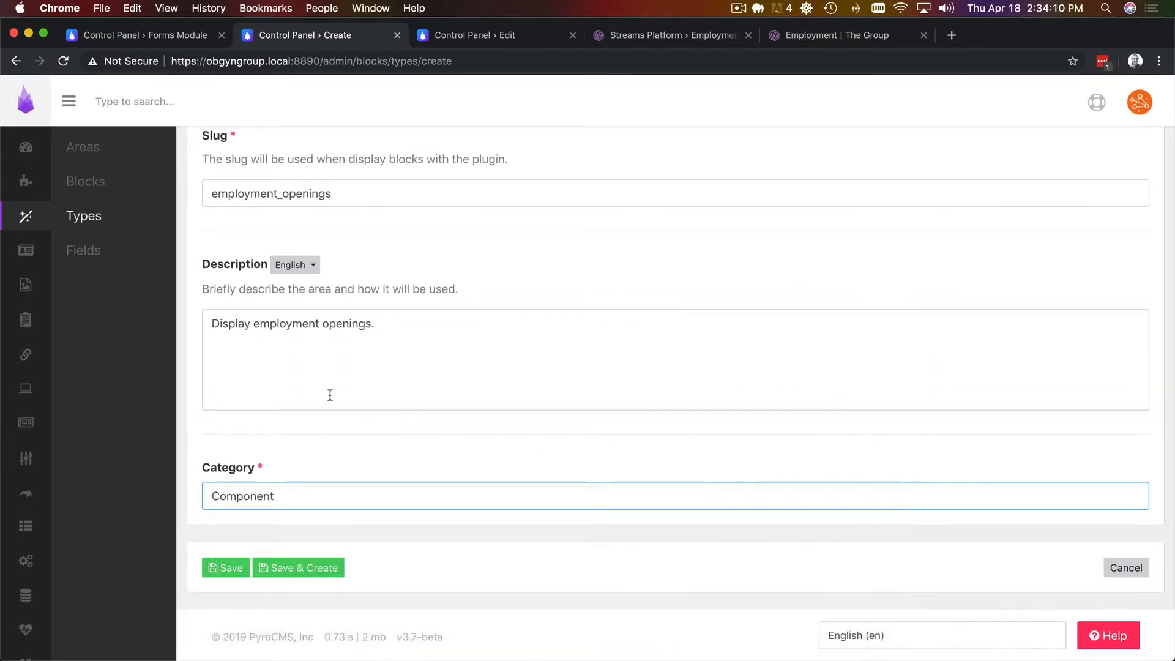
# Copy the outer HTML of the employment-block div from the employment.html mockup.
pyautogui.scroll(5, 318, 318)
pyautogui.click(306, 231)
pyautogui.click(821, 38)
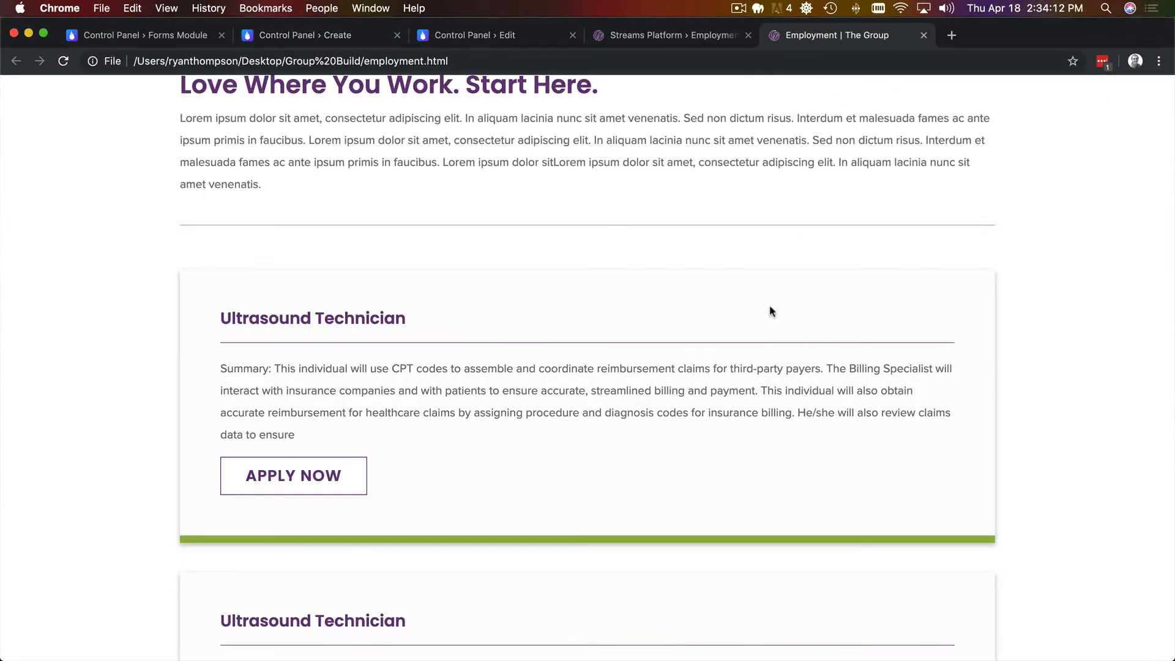
pyautogui.rightClick(551, 336)
pyautogui.click(579, 526)
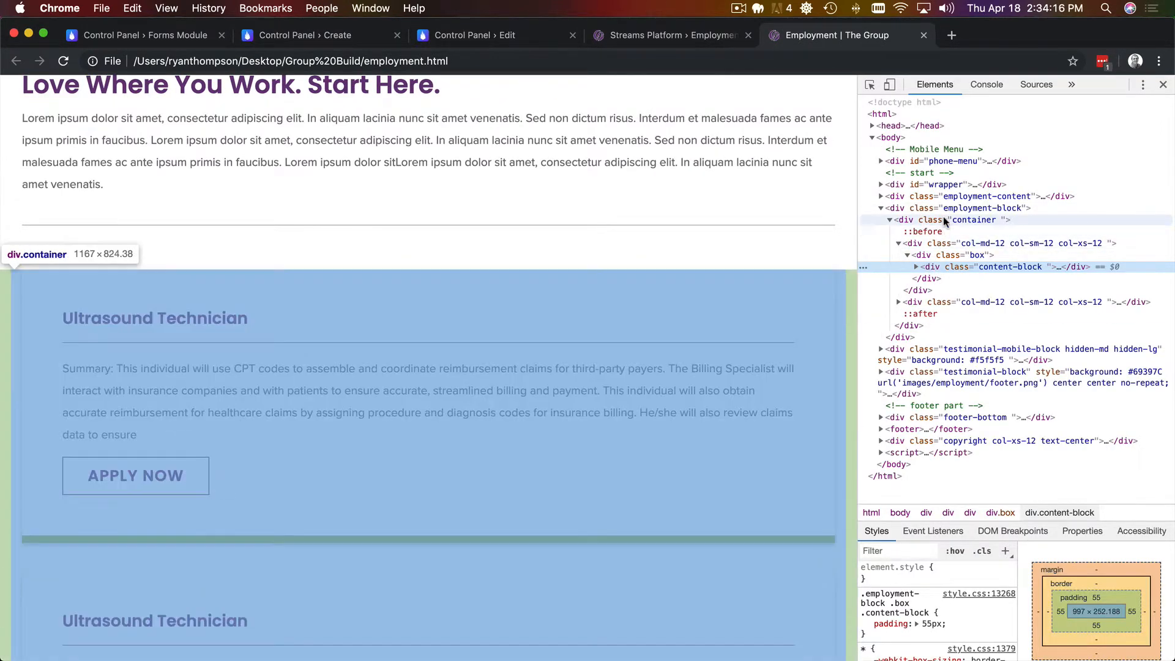
pyautogui.click(936, 207)
pyautogui.rightClick(936, 209)
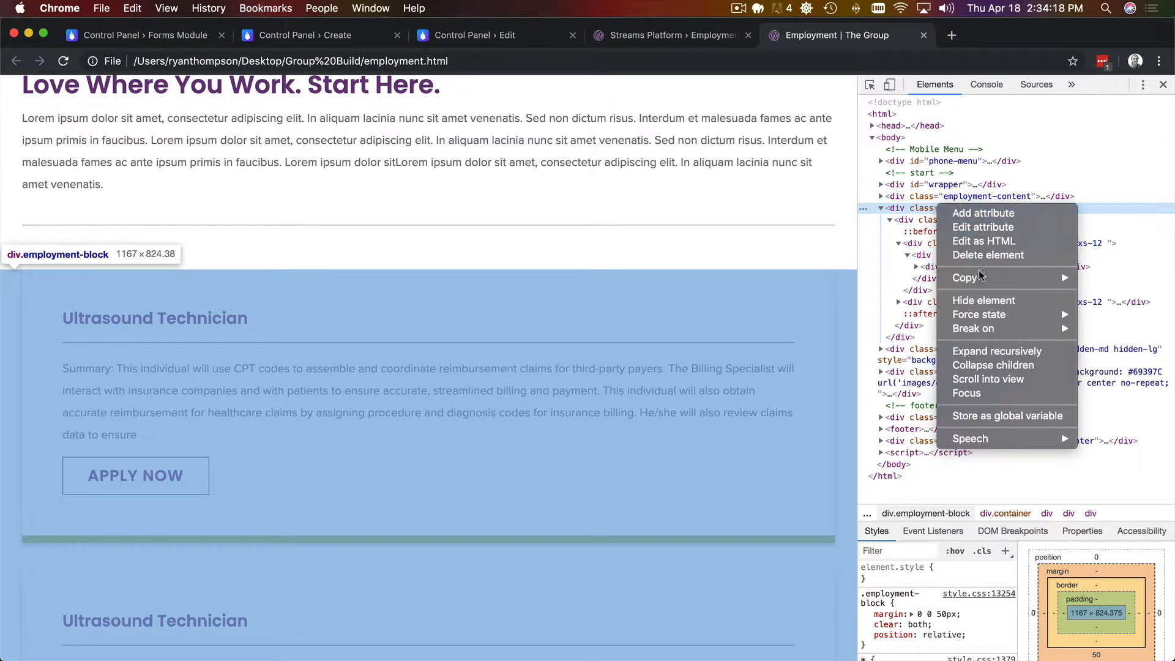
pyautogui.moveTo(946, 283)
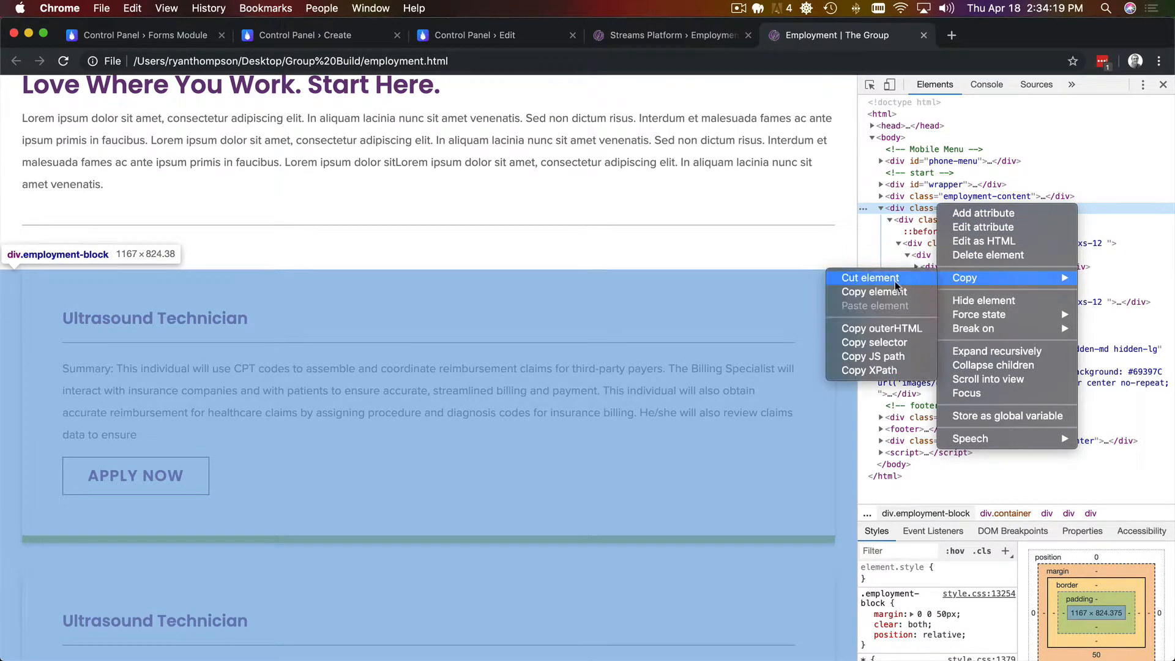
pyautogui.click(880, 330)
# Clear the placeholder markup from the Content Layout of the new Employment Openings block type.
pyautogui.click(306, 35)
pyautogui.click(390, 353)
pyautogui.press('super+a')
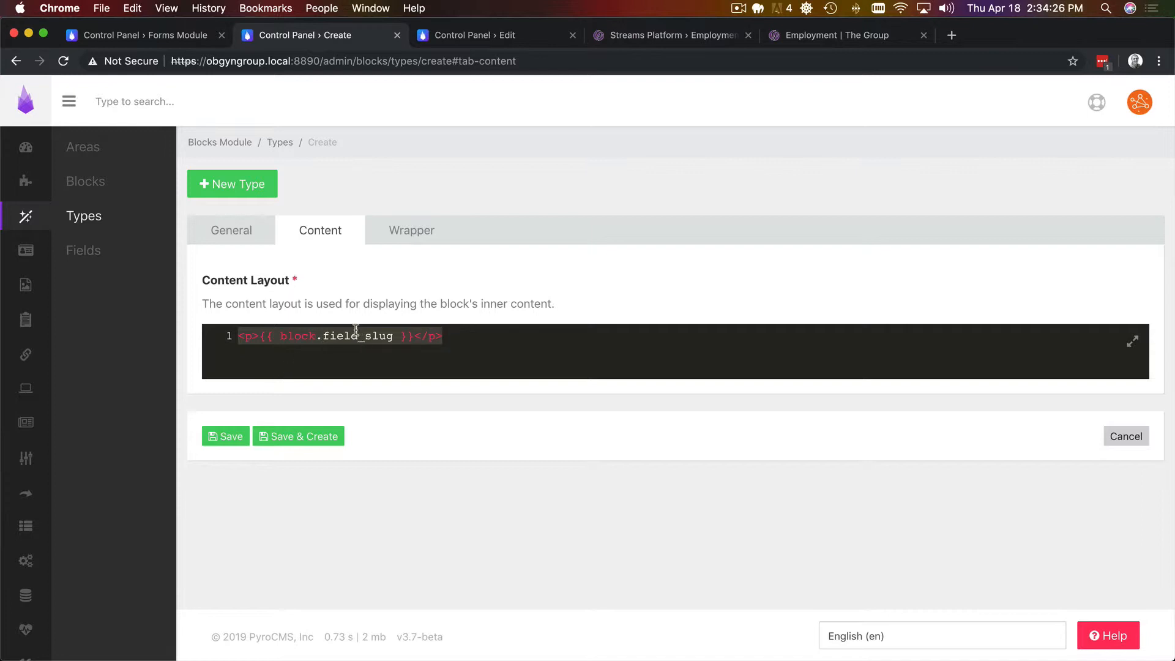
pyautogui.press('BackSpace')
pyautogui.write('{%%')
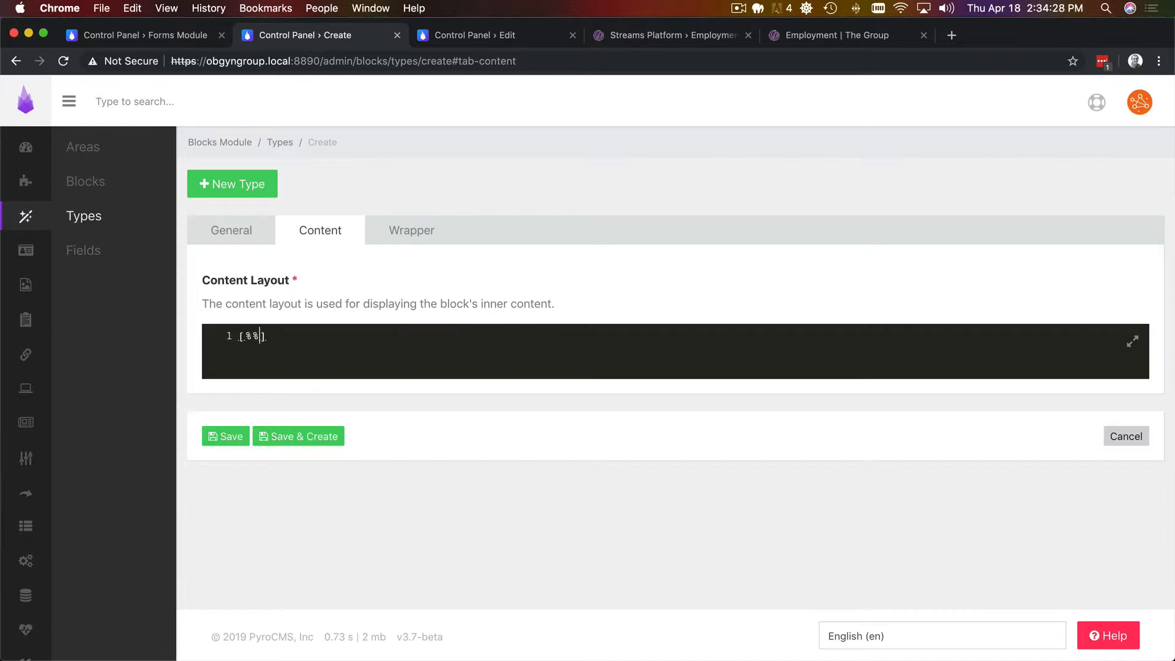
pyautogui.press('super+a')
pyautogui.press('BackSpace')
pyautogui.write('{%%}')
pyautogui.write('nclude')
pyautogui.press('super+a')
pyautogui.press('BackSpace')
# Paste the copied employment-block markup into the Content Layout and outdent it one level.
pyautogui.press('super+v')
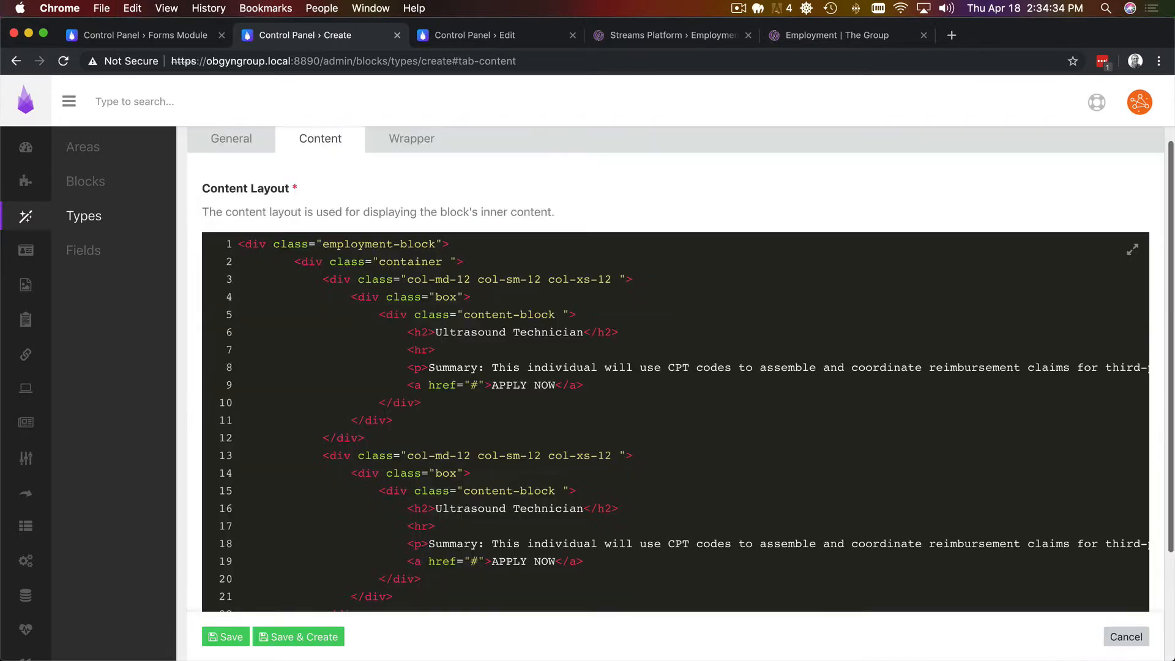
pyautogui.press('super+a')
pyautogui.hotkey('shift', 'Tab')
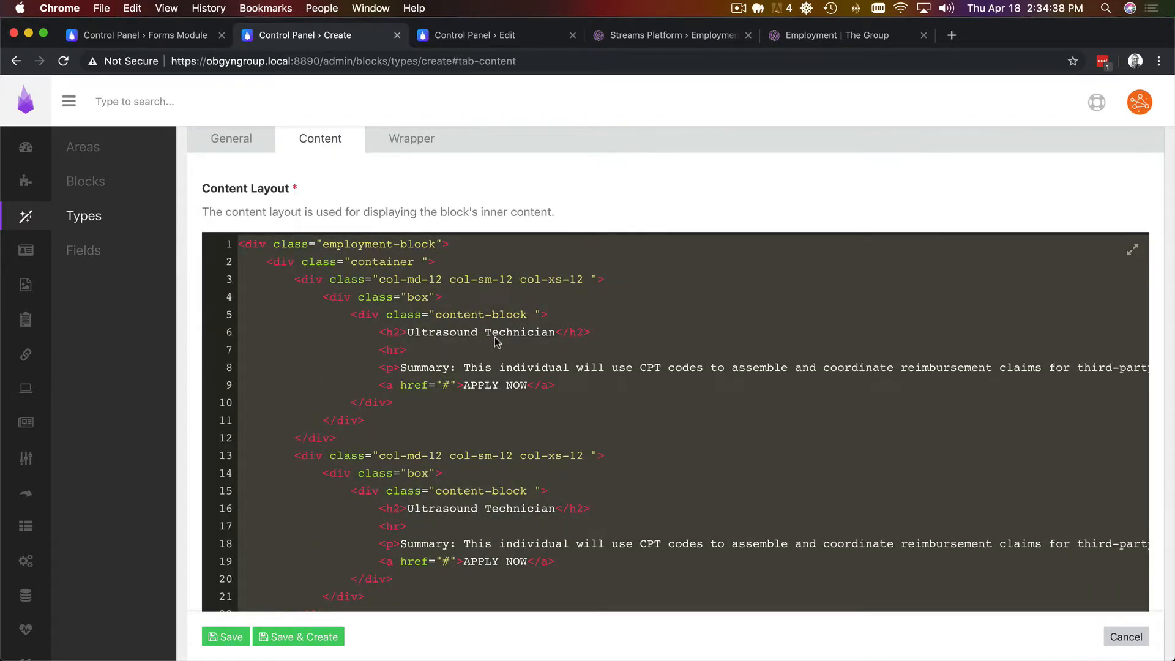
# Delete the second, duplicate Ultrasound Technician column div from the Content Layout.
pyautogui.click(497, 341)
pyautogui.scroll(-3, 340, 457)
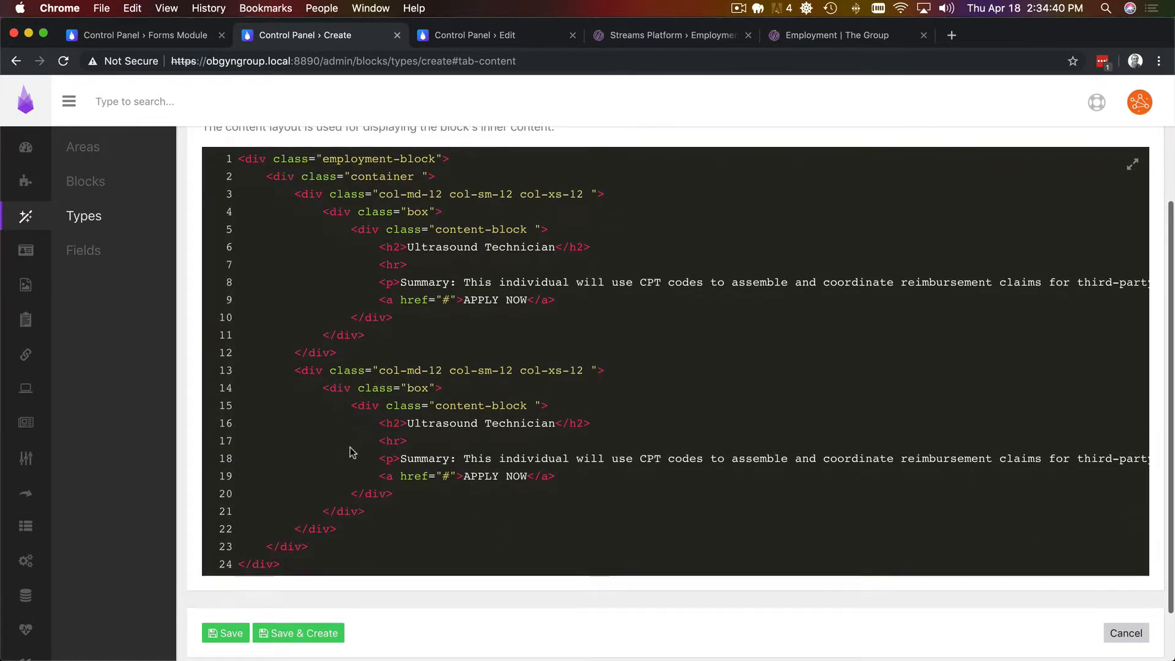
pyautogui.keyDown('shift'); pyautogui.click(352, 525); pyautogui.keyUp('shift')
pyautogui.press('BackSpace')
pyautogui.press('BackSpace')
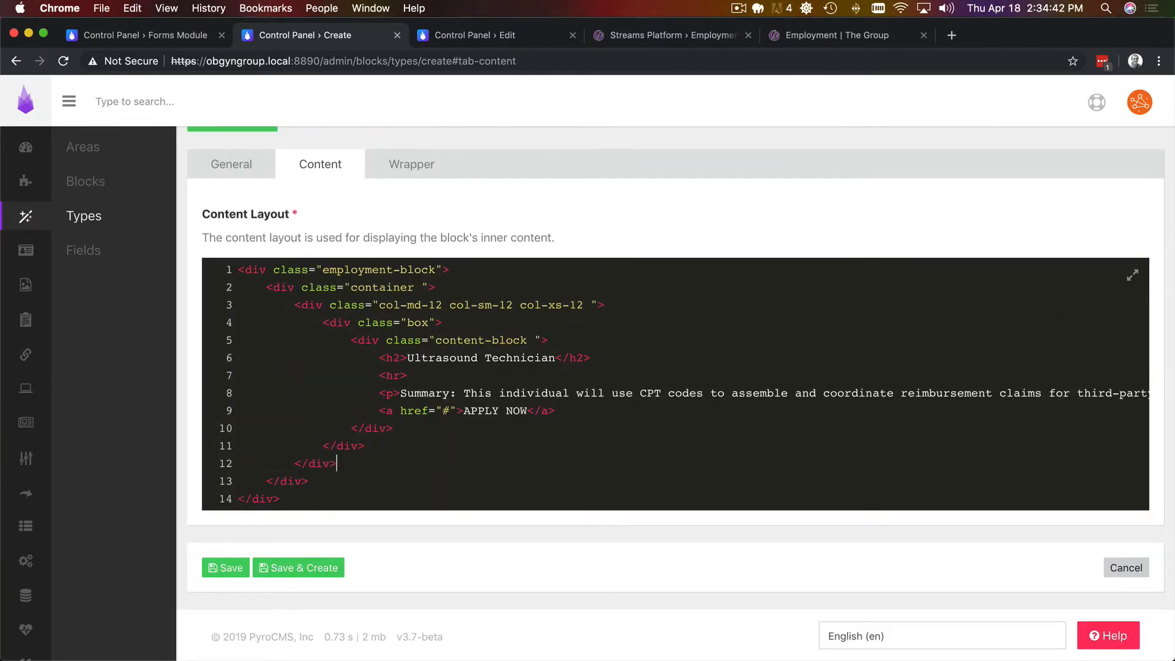
# Cut the remaining Ultrasound Technician column div out of the container div.
pyautogui.hotkey('shift', 'Up')
pyautogui.hotkey('shift', 'Up')
pyautogui.hotkey('shift', 'Up')
pyautogui.hotkey('shift', 'Up')
pyautogui.hotkey('shift', 'Up')
pyautogui.hotkey('shift', 'Up')
pyautogui.hotkey('shift', 'Up')
pyautogui.hotkey('shift', 'Up')
pyautogui.hotkey('shift', 'Up')
pyautogui.hotkey('shift', 'Up')
pyautogui.hotkey('shift', 'Down')
pyautogui.hotkey('shift', 'Home')
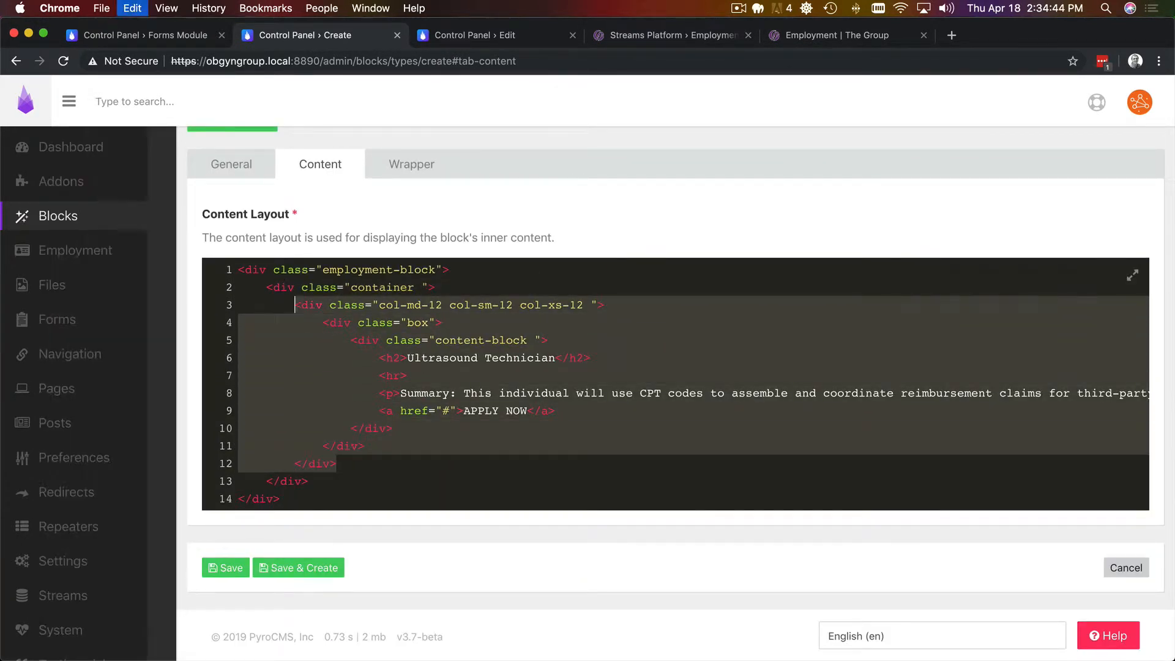
pyautogui.press('BackSpace')
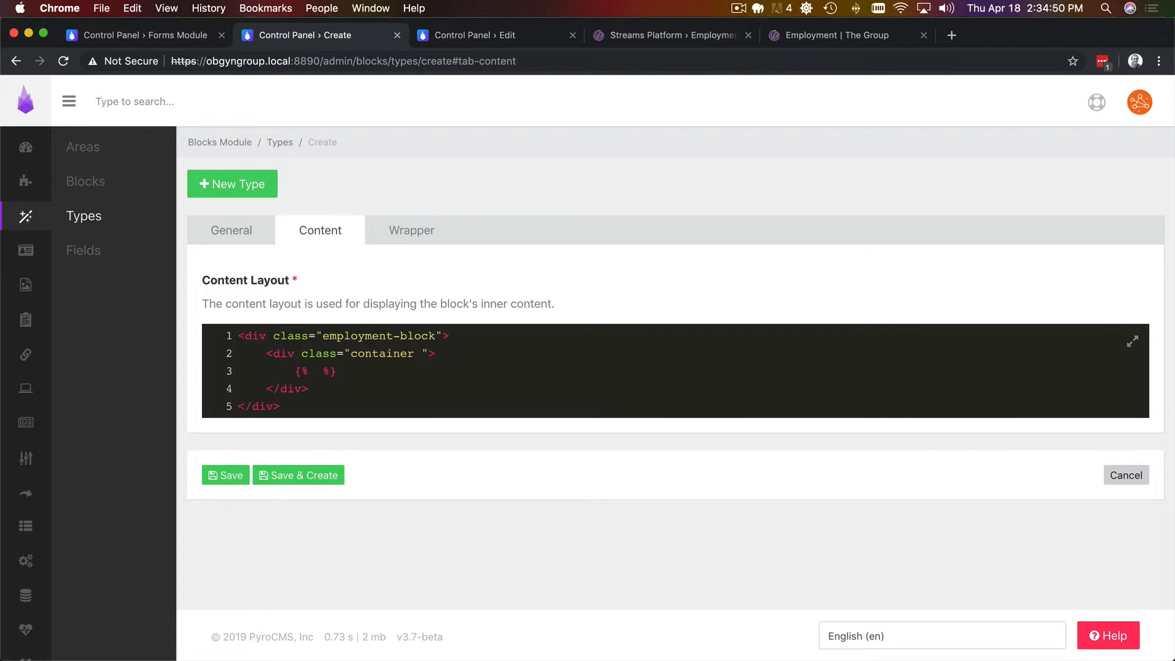
# Inside the container, write the loop {% for opening in entries('employment', 'openings').get() %} and close it with {% endfor %}.
pyautogui.write('opening i')
pyautogui.write('n entries()')
pyautogui.write("'")
pyautogui.write('emp')
pyautogui.write('loym')
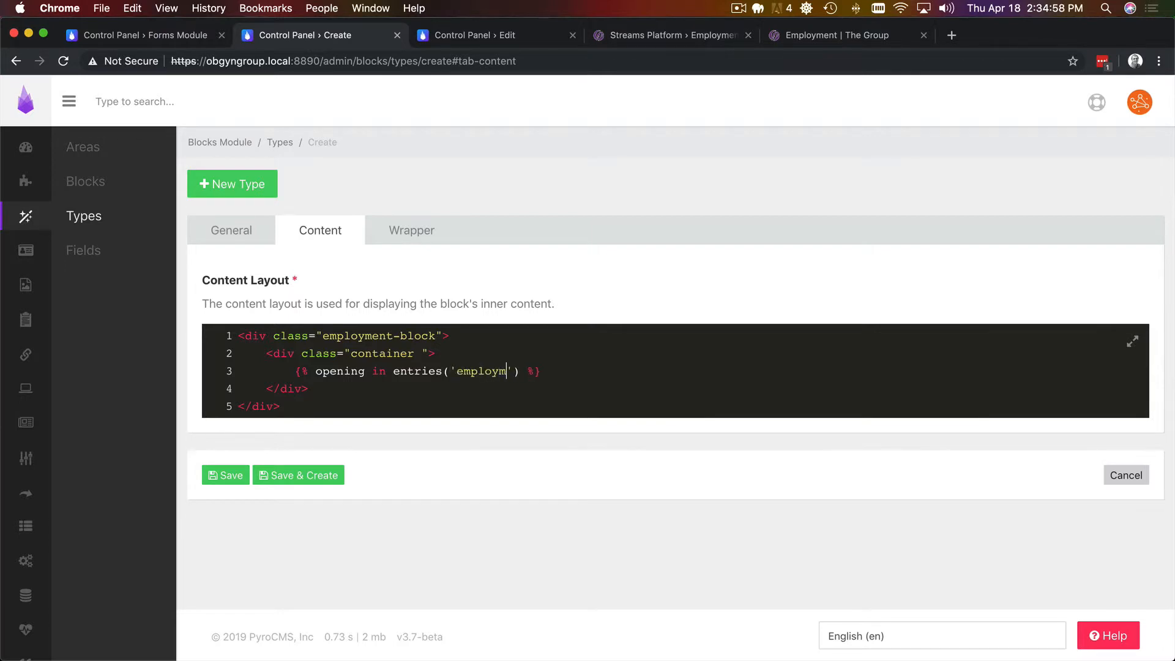
pyautogui.write("ent', 'eopenings').get(")
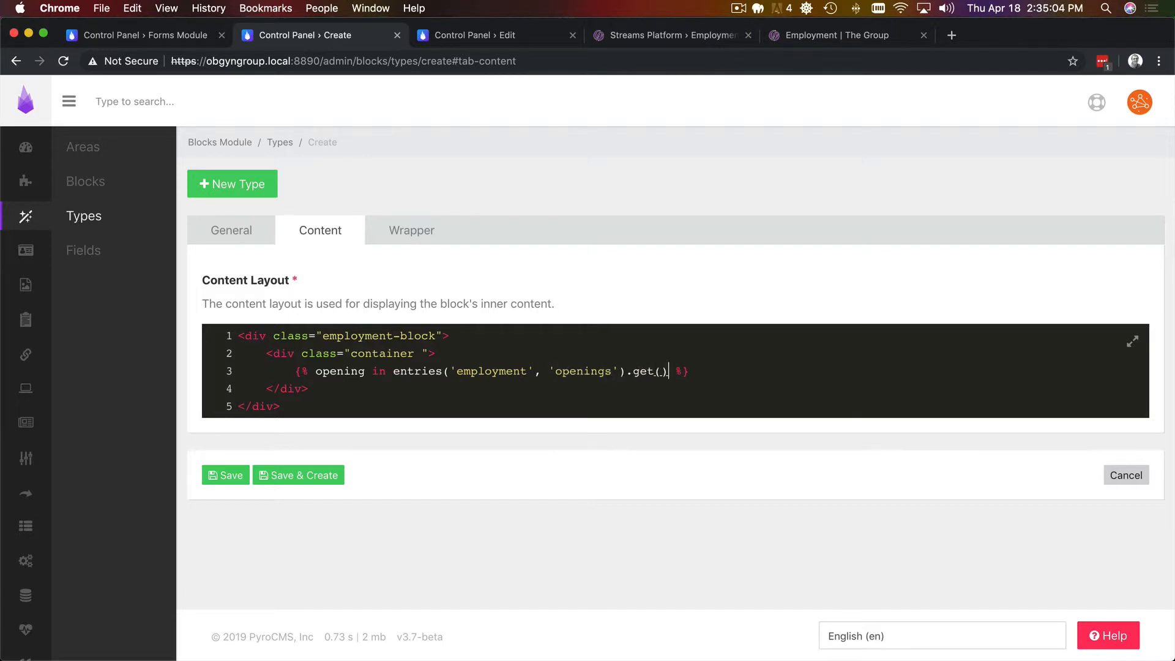
pyautogui.press('Return')
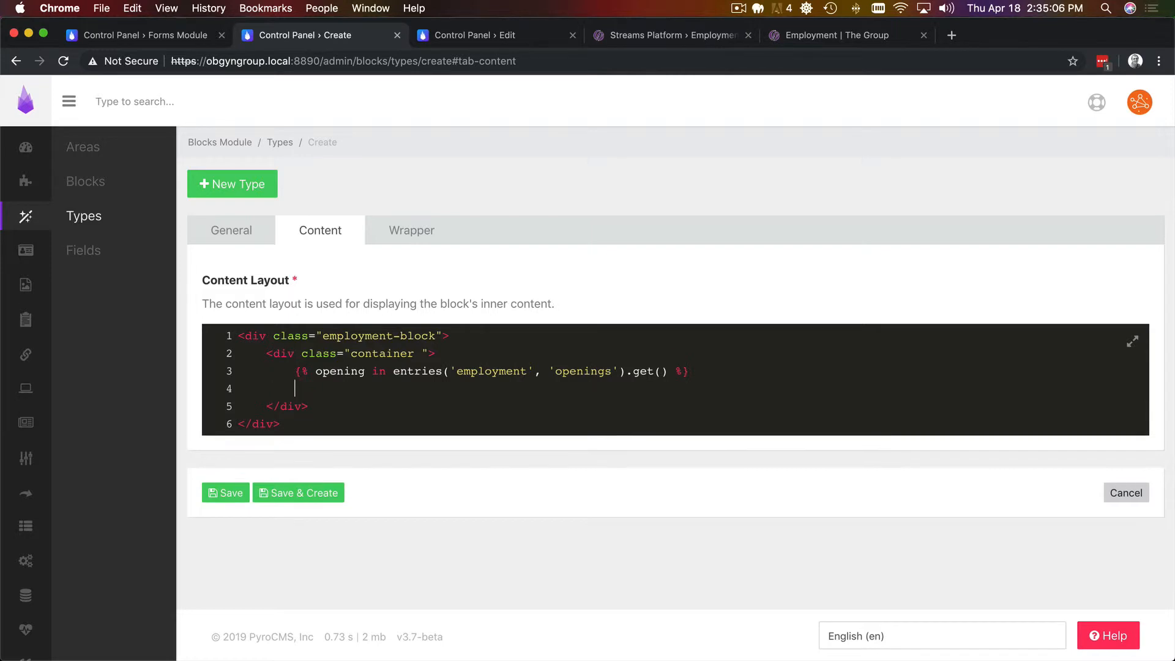
pyautogui.press('Up')
pyautogui.write('for ')
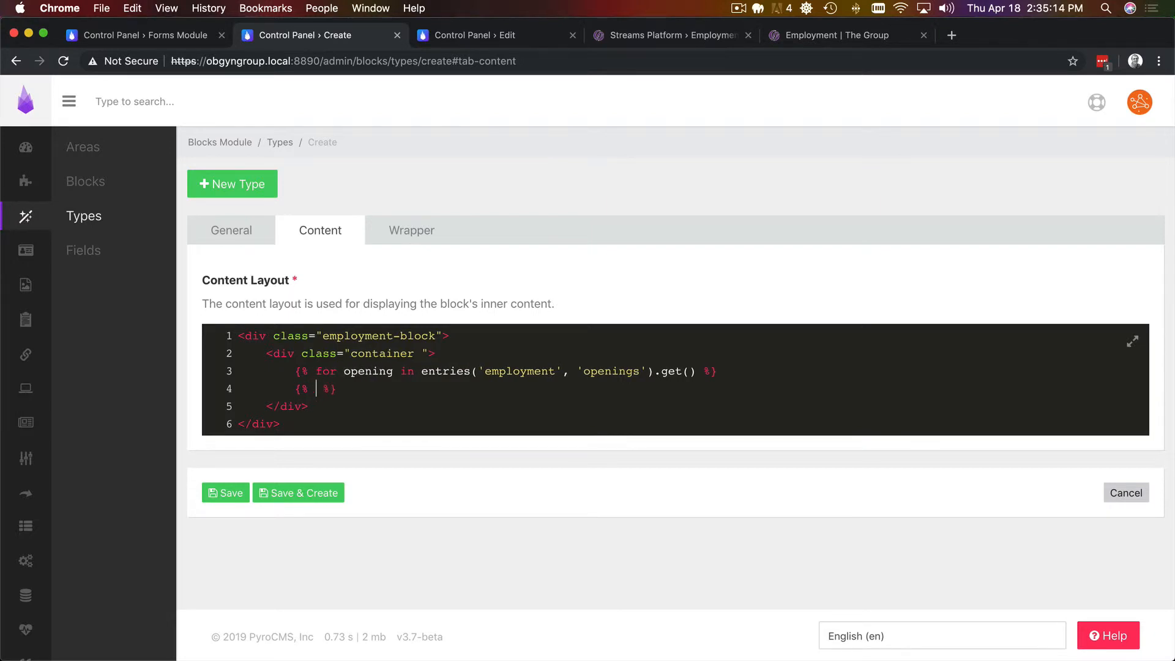
pyautogui.write('ndfor')
# Paste the cut column div between the for and endfor tags.
pyautogui.press('Up')
pyautogui.press('End')
pyautogui.press('Return')
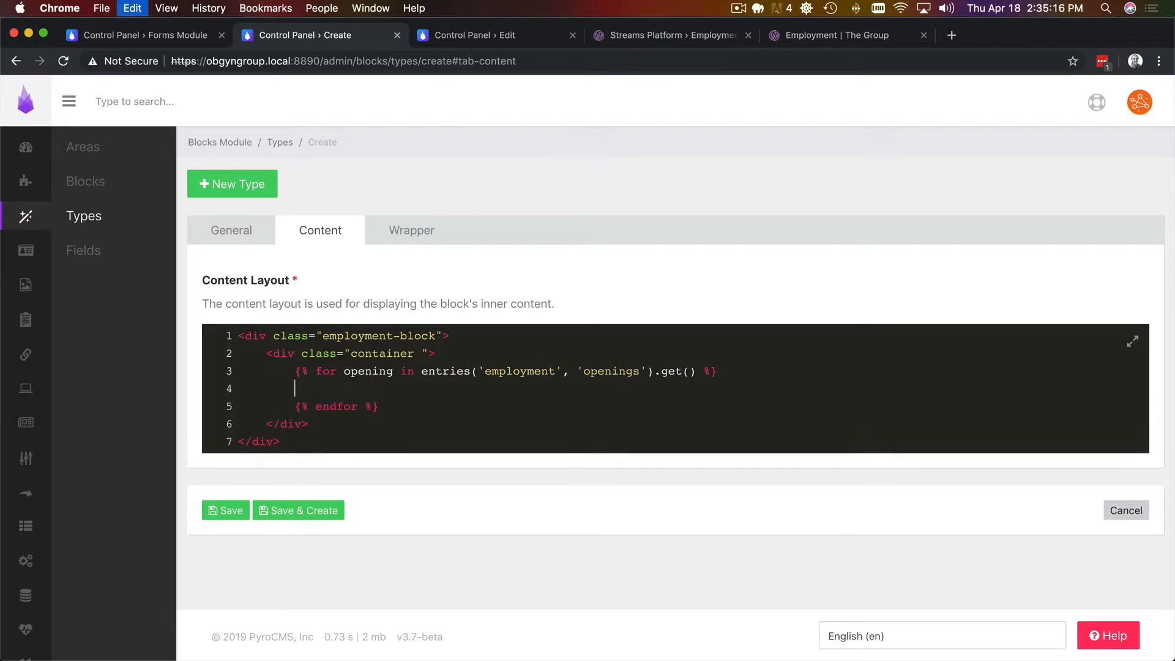
pyautogui.hotkey('ctrl', 'v')
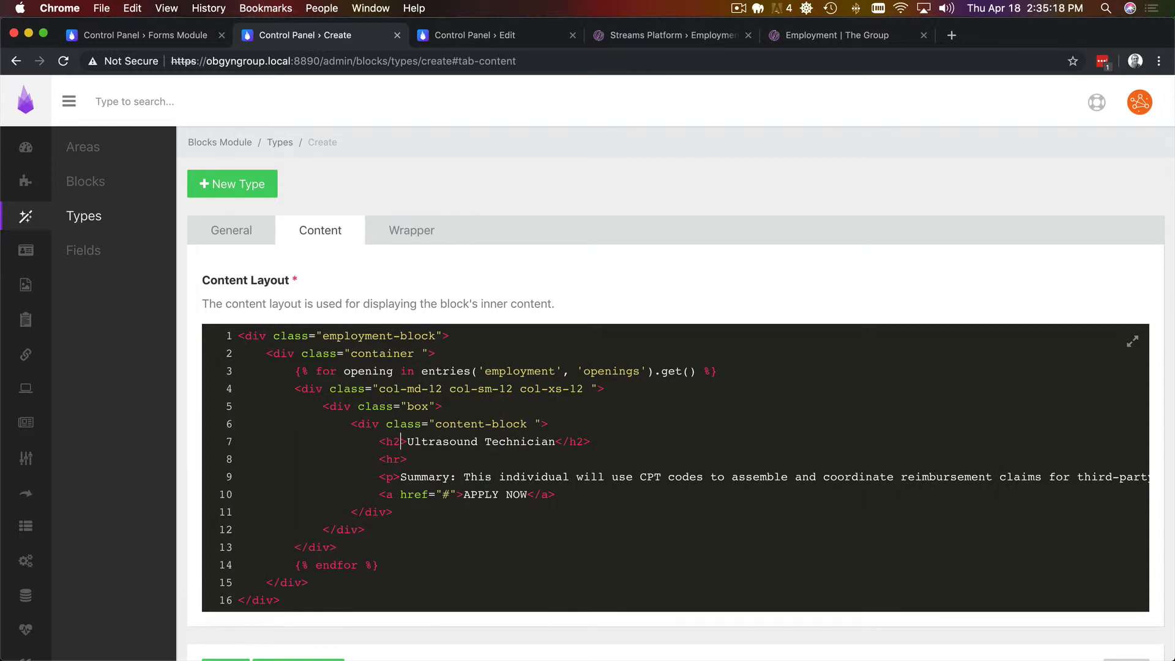
# Replace the hard-coded Ultrasound Technician text in the h2 heading with {{ opening.job_title }}.
pyautogui.hotkey('alt', 'Right')
pyautogui.hotkey('alt', 'shift', 'Right')
pyautogui.hotkey('alt', 'shift', 'Right')
pyautogui.hotkey('alt', 'shift', 'Right')
pyautogui.hotkey('alt', 'shift', 'Left')
pyautogui.write('{{ ')
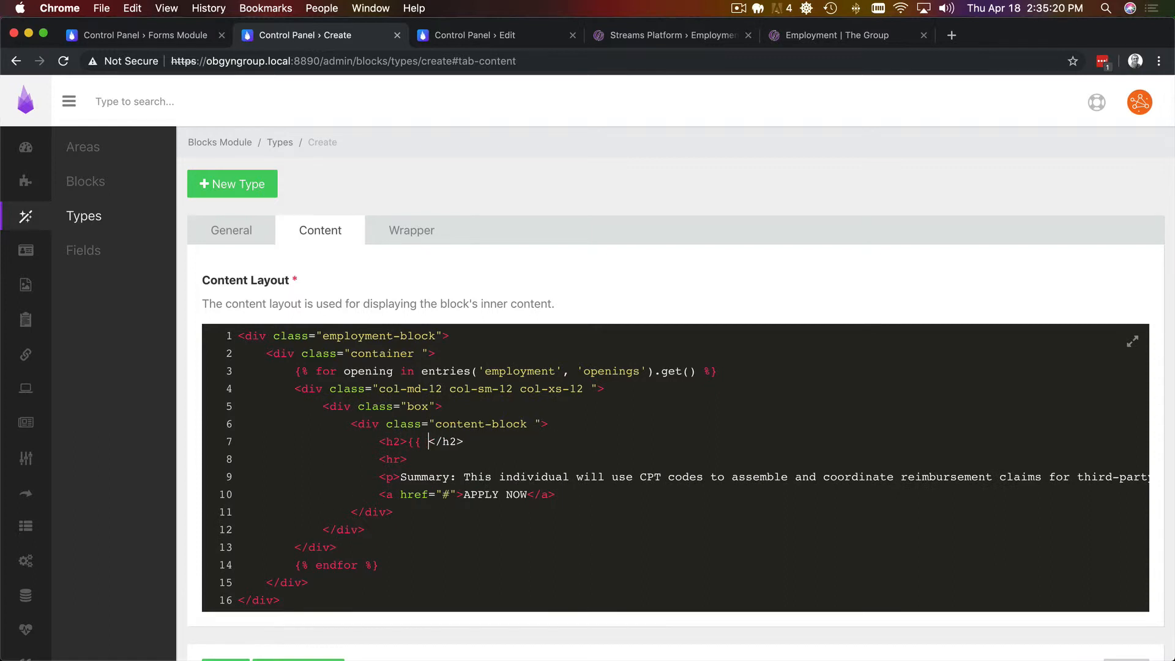
pyautogui.write('opening.job')
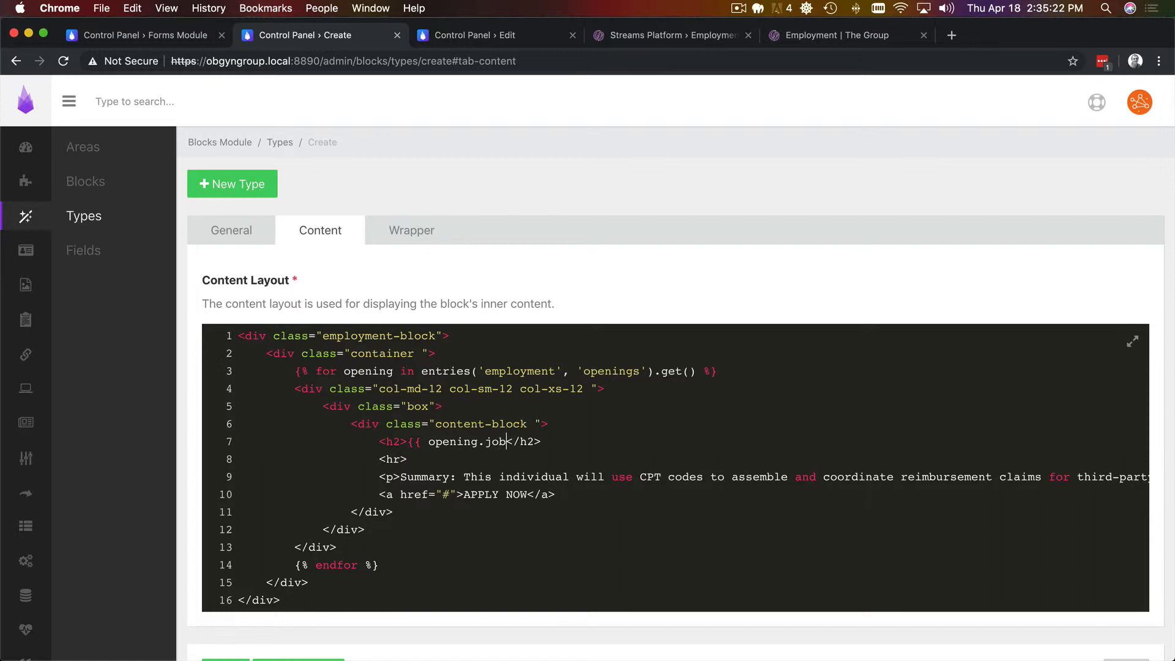
pyautogui.write('_title }}')
# Replace the summary paragraph with {{ opening.description.render|raw }} and add blank lines around the heading and description section.
pyautogui.press('Down')
pyautogui.press('Down')
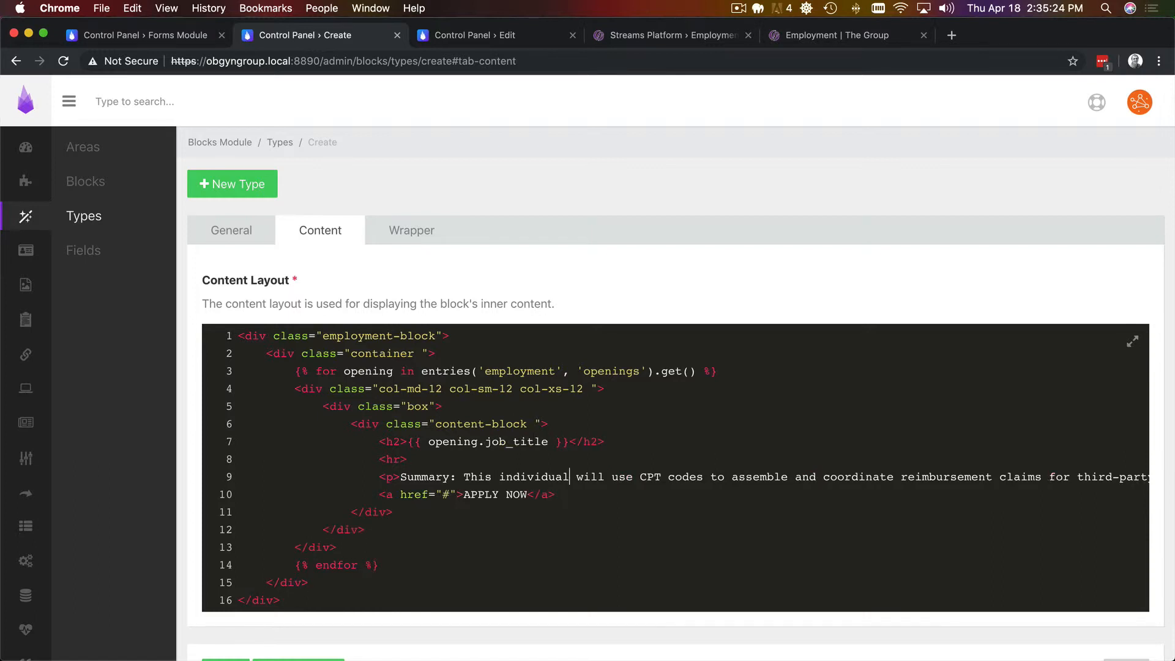
pyautogui.hotkey('shift', 'End')
pyautogui.press('BackSpace')
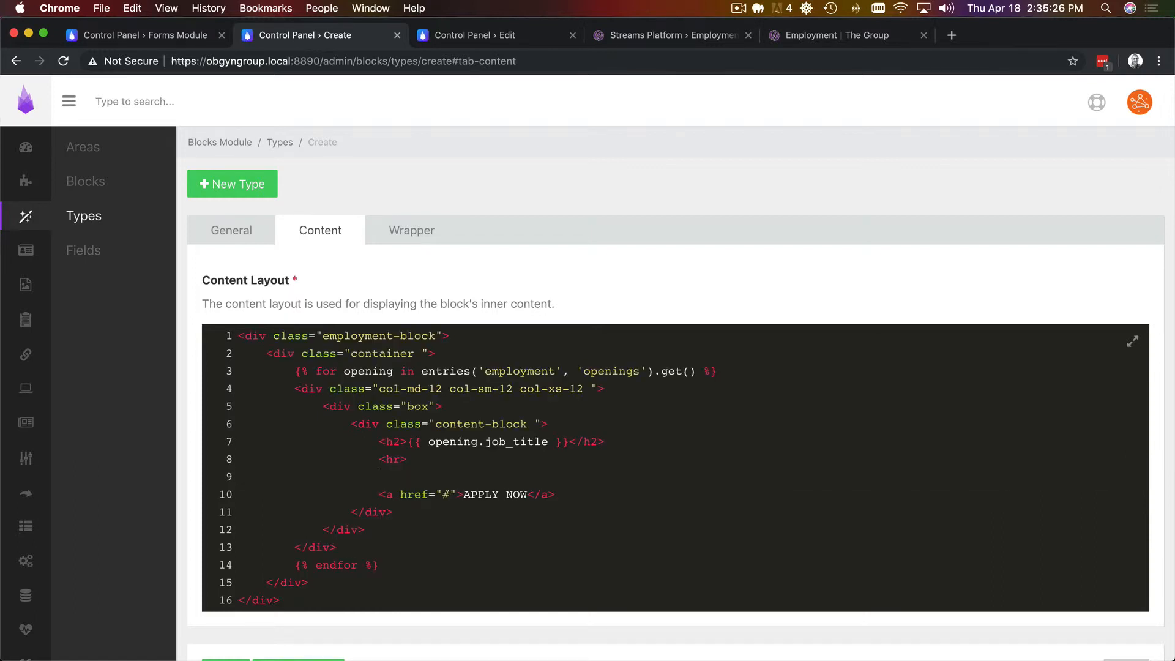
pyautogui.write('{{ opening.')
pyautogui.write('description.rend')
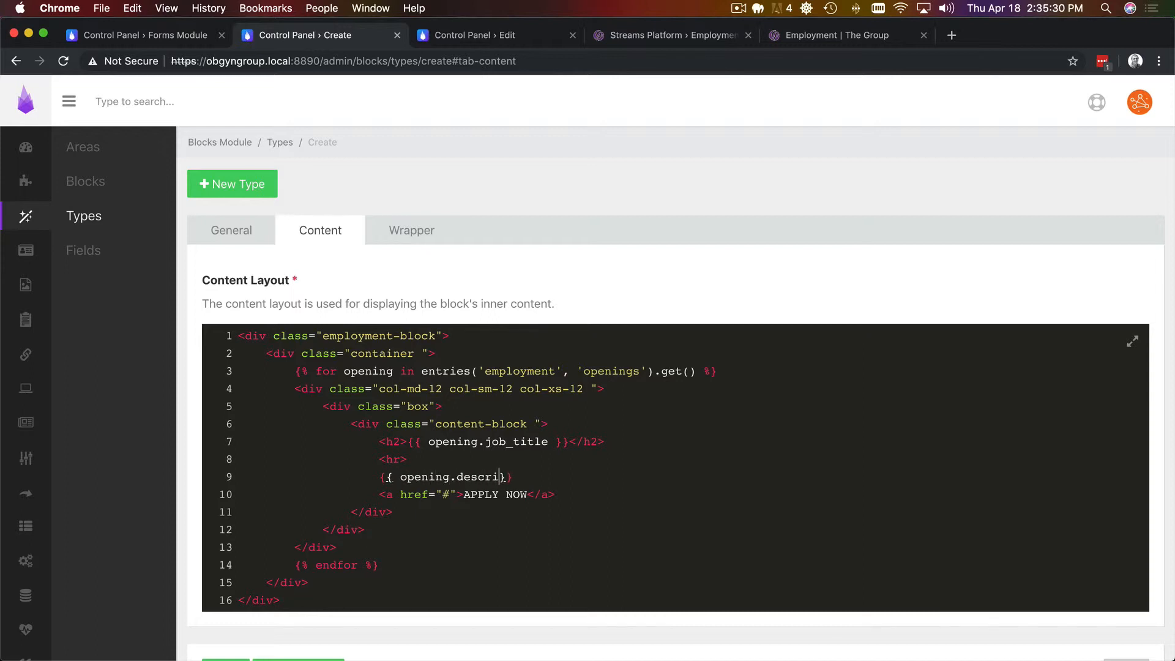
pyautogui.write('er|raw }}')
pyautogui.press('Return')
pyautogui.press('Up')
pyautogui.press('Return')
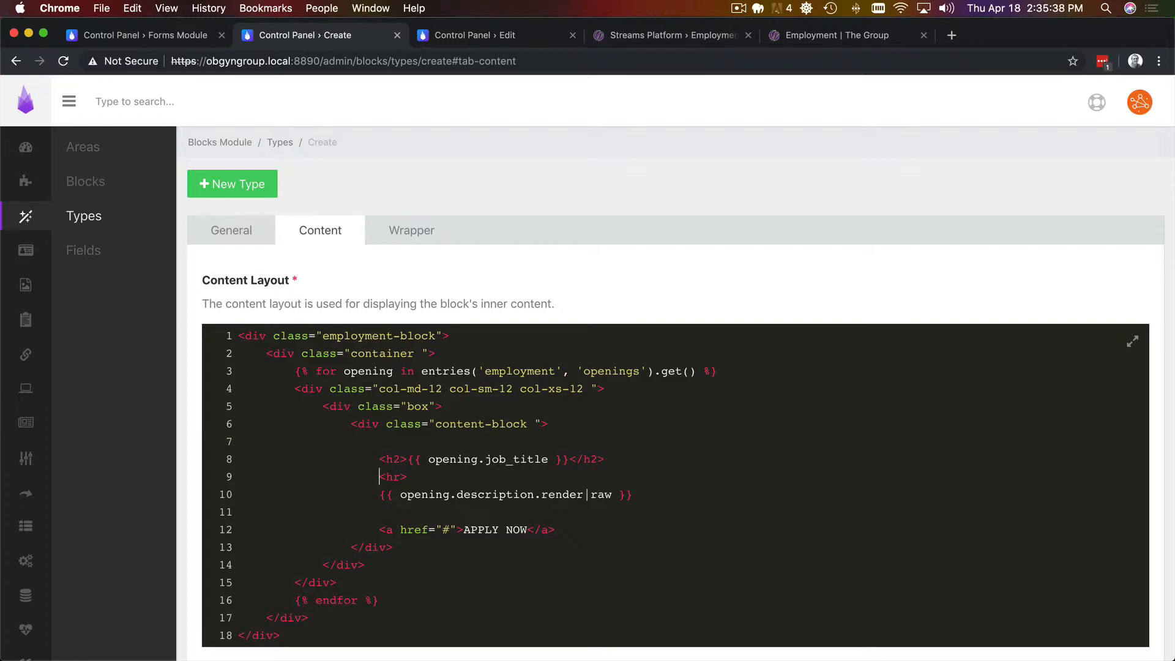
# Save the Employment Openings block type and reload the Employment page preview.
pyautogui.press('super+s')
pyautogui.hotkey('ctrl', 'Tab')
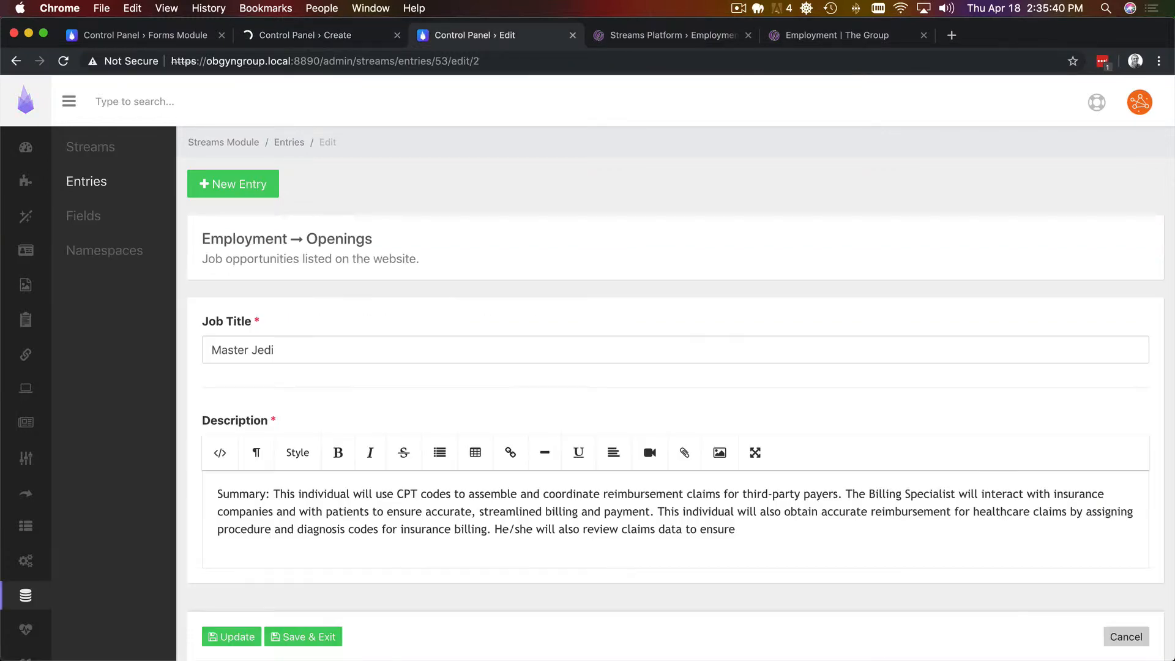
pyautogui.hotkey('ctrl', 'Tab')
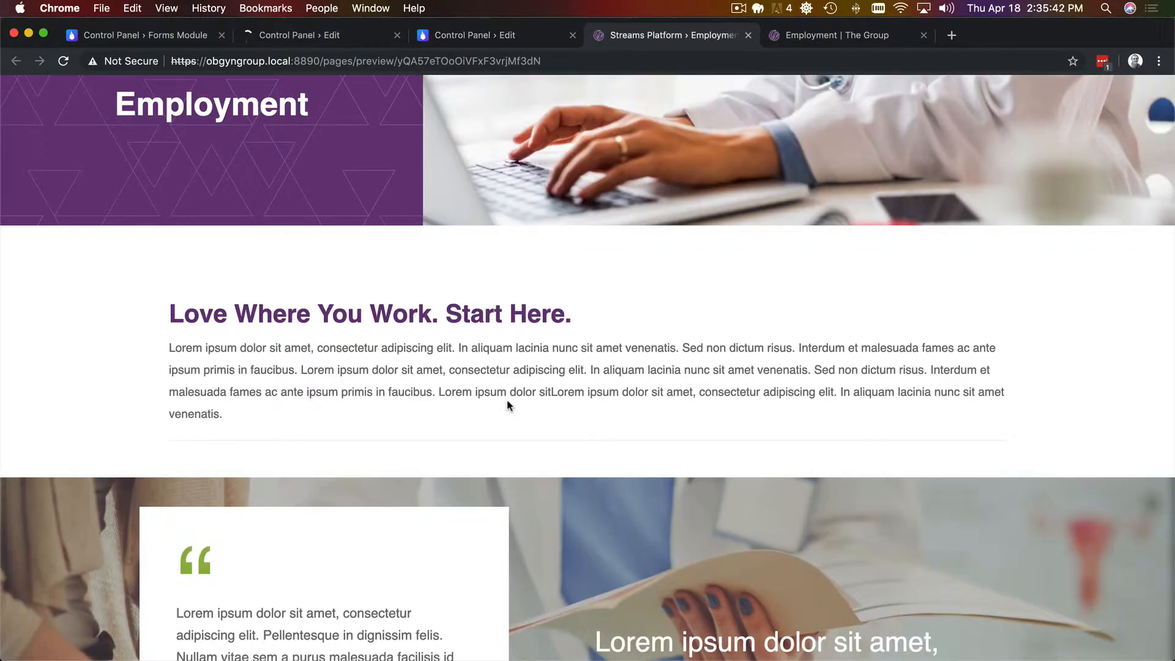
pyautogui.press('super+r')
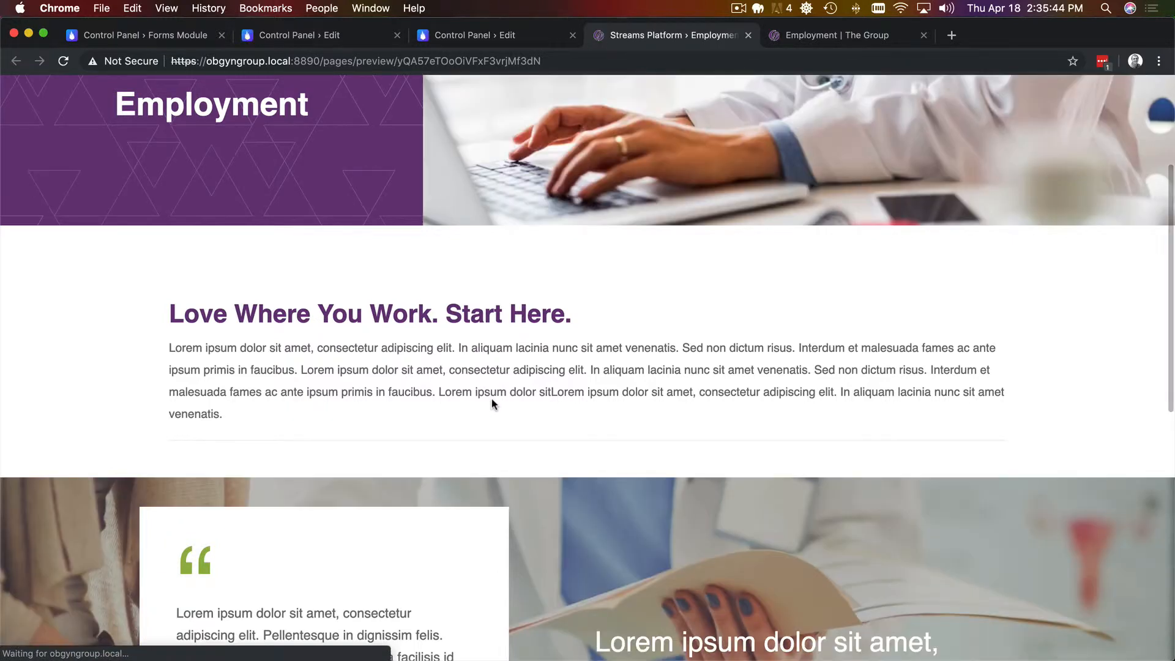
# Bring up the Pages module in a new tab and close the tab with the Master Jedi opening.
pyautogui.click(505, 34)
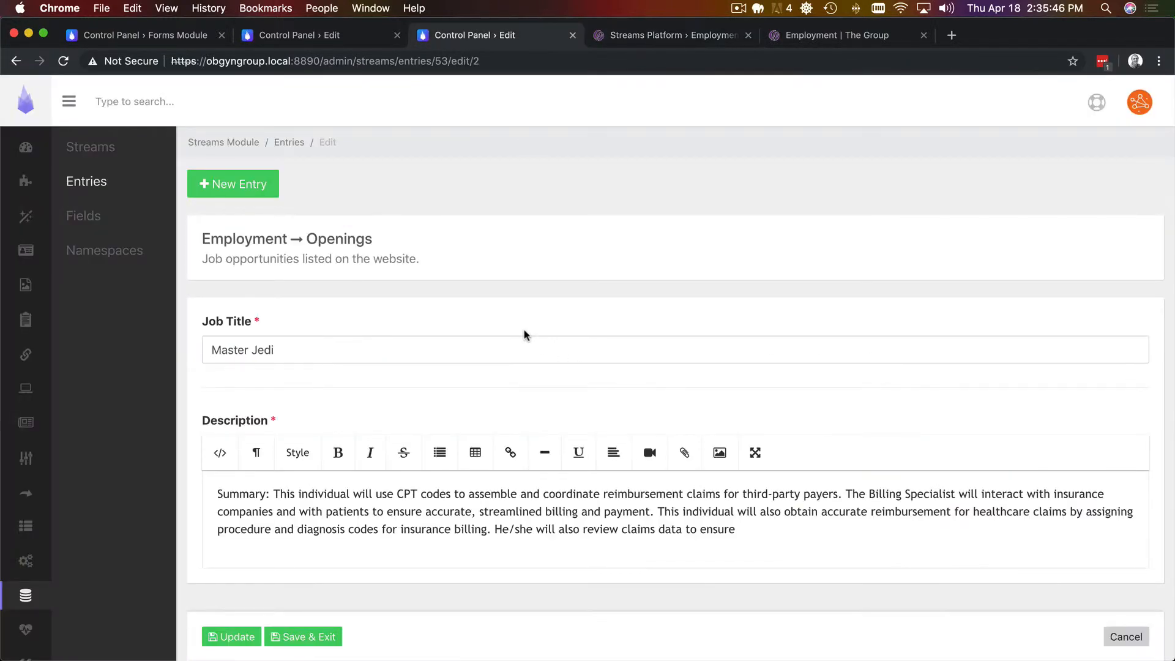
pyautogui.click(321, 35)
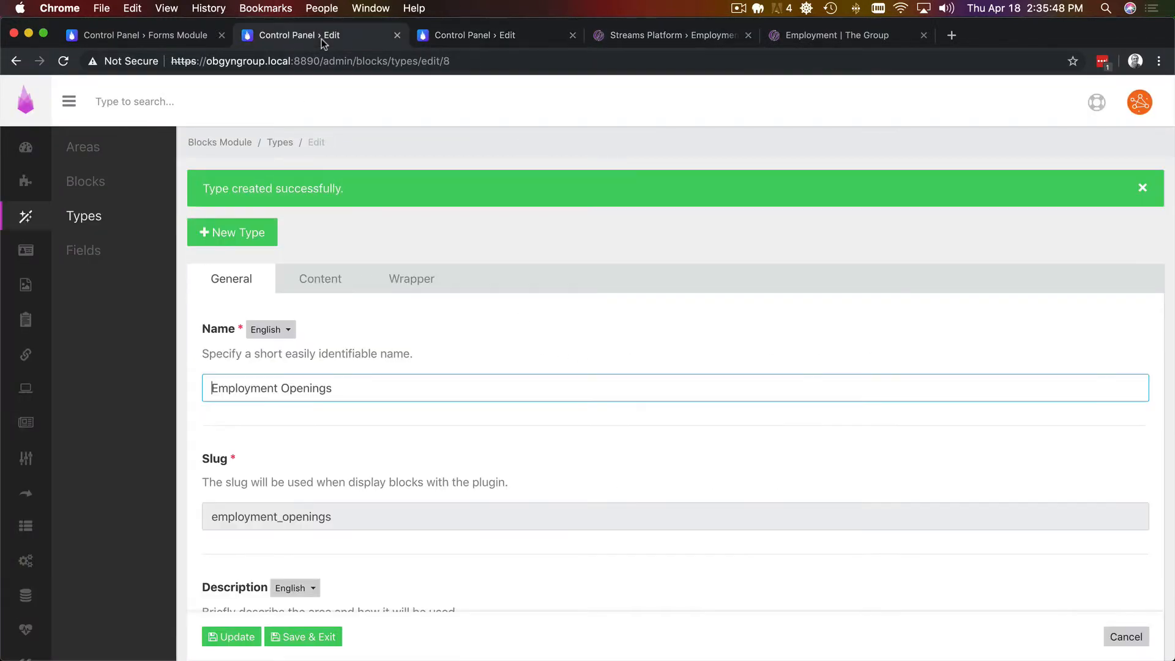
pyautogui.click(134, 101)
pyautogui.write('pages')
pyautogui.press('Return')
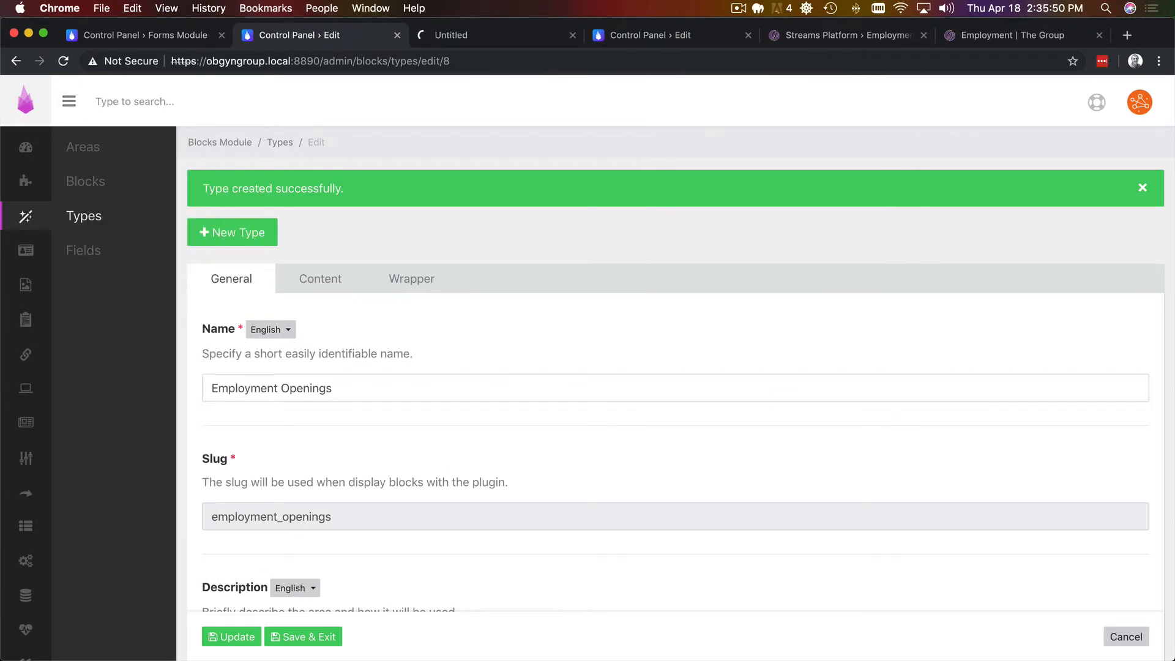
pyautogui.click(511, 37)
pyautogui.click(600, 36)
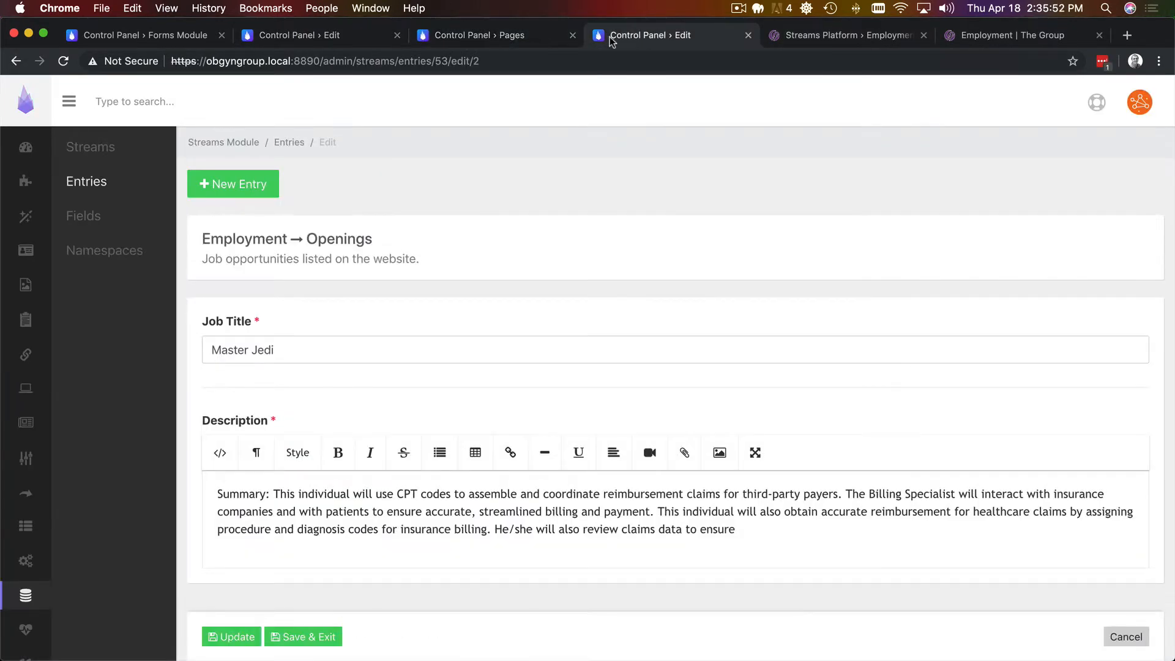
pyautogui.press('super+w')
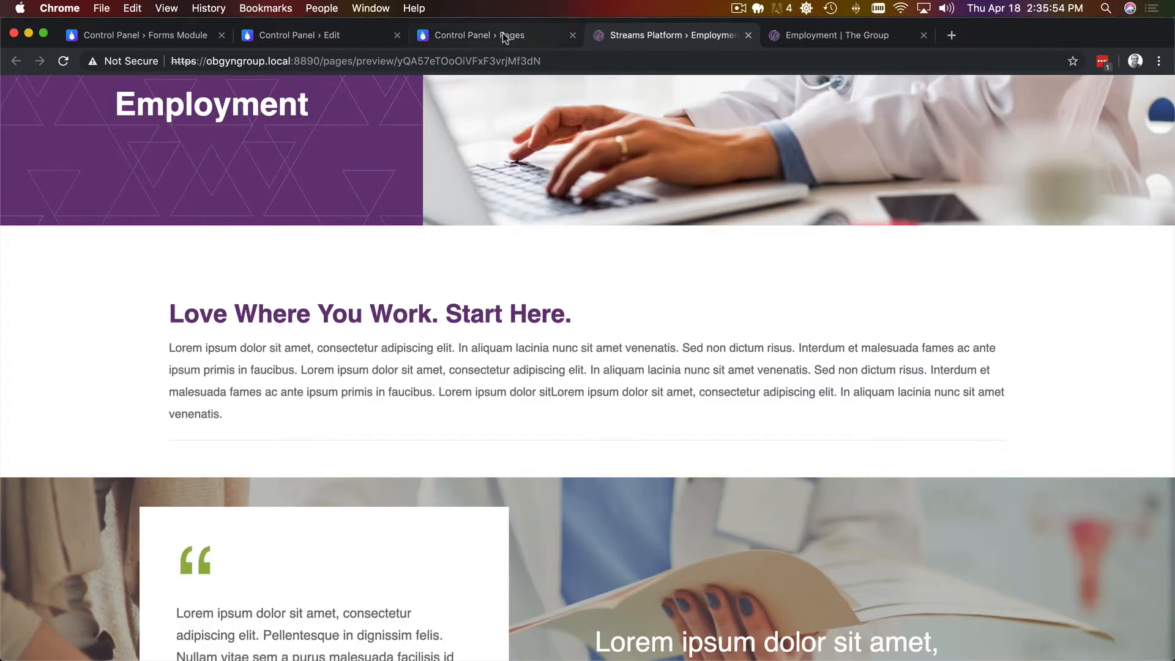
# Open the Contact page from the pages list for editing.
pyautogui.click(501, 34)
pyautogui.click(244, 345)
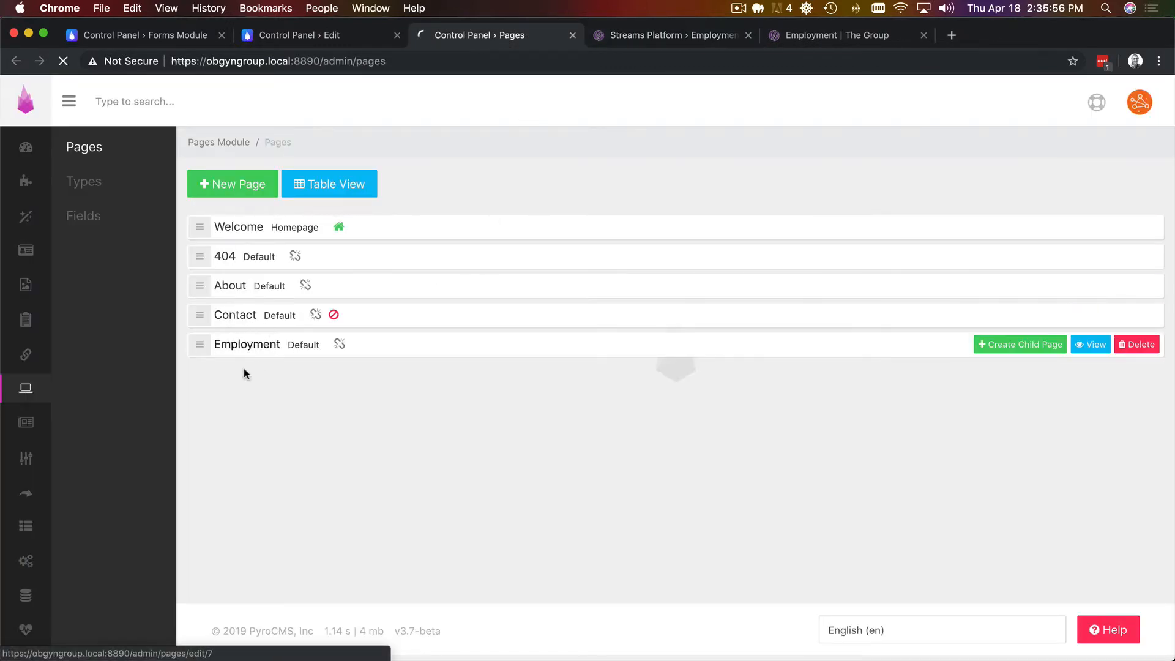
pyautogui.hscroll(-5, 257, 411)
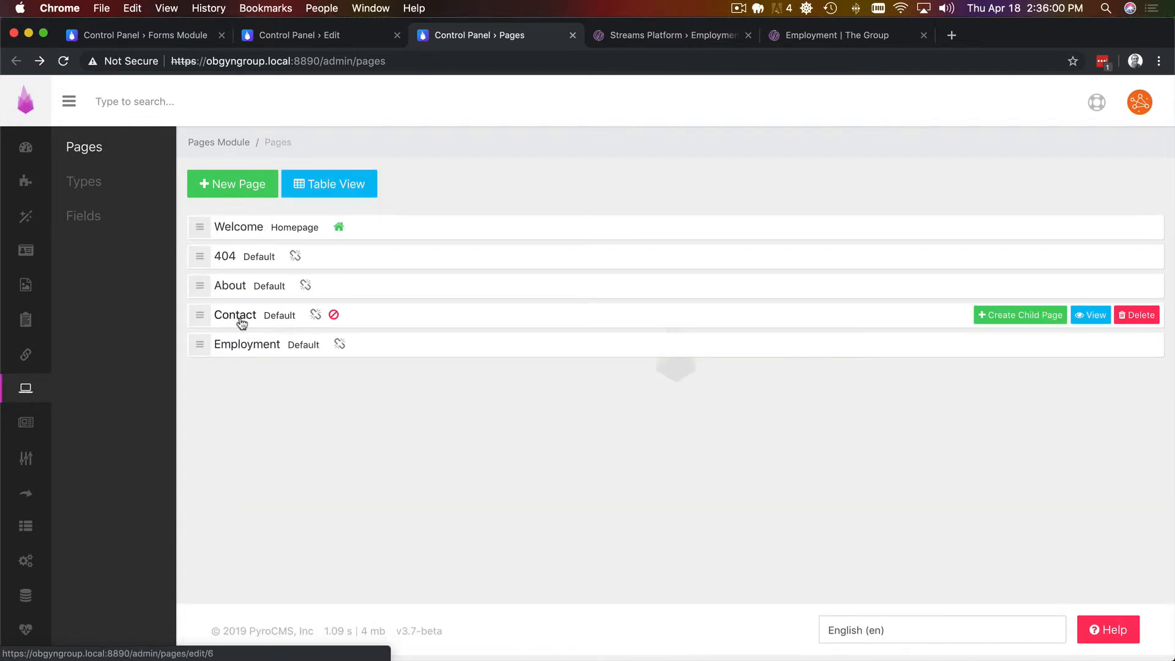
pyautogui.click(237, 316)
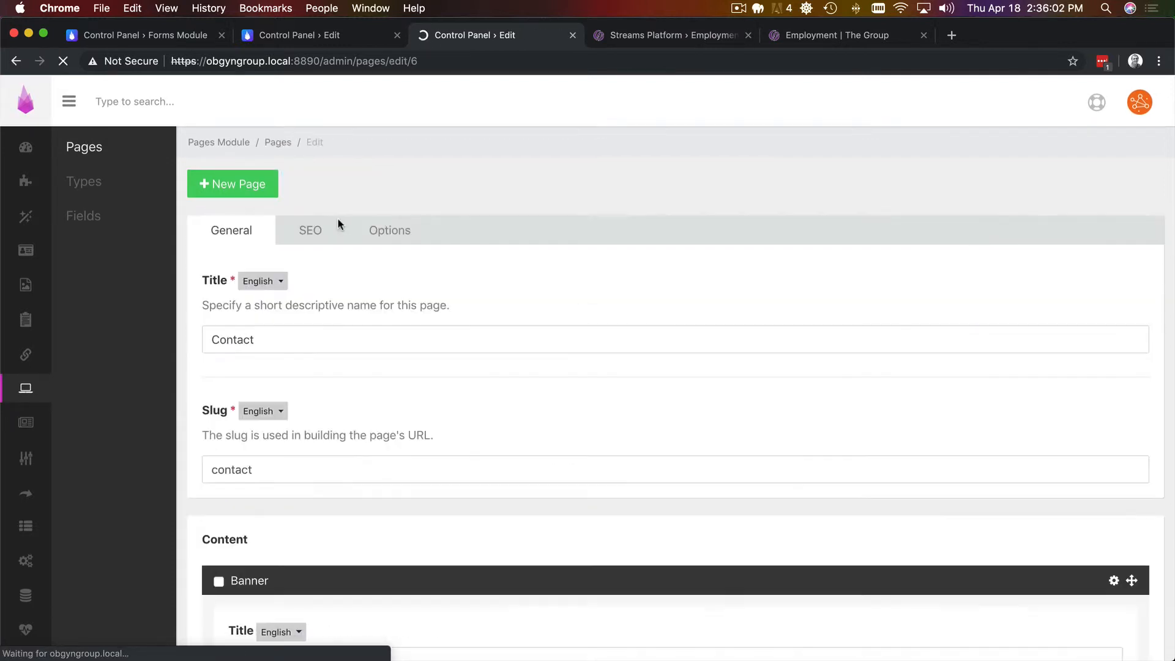
# Adjust a setting in the Contact page's options, save it and return to the pages list.
pyautogui.click(390, 239)
pyautogui.click(222, 364)
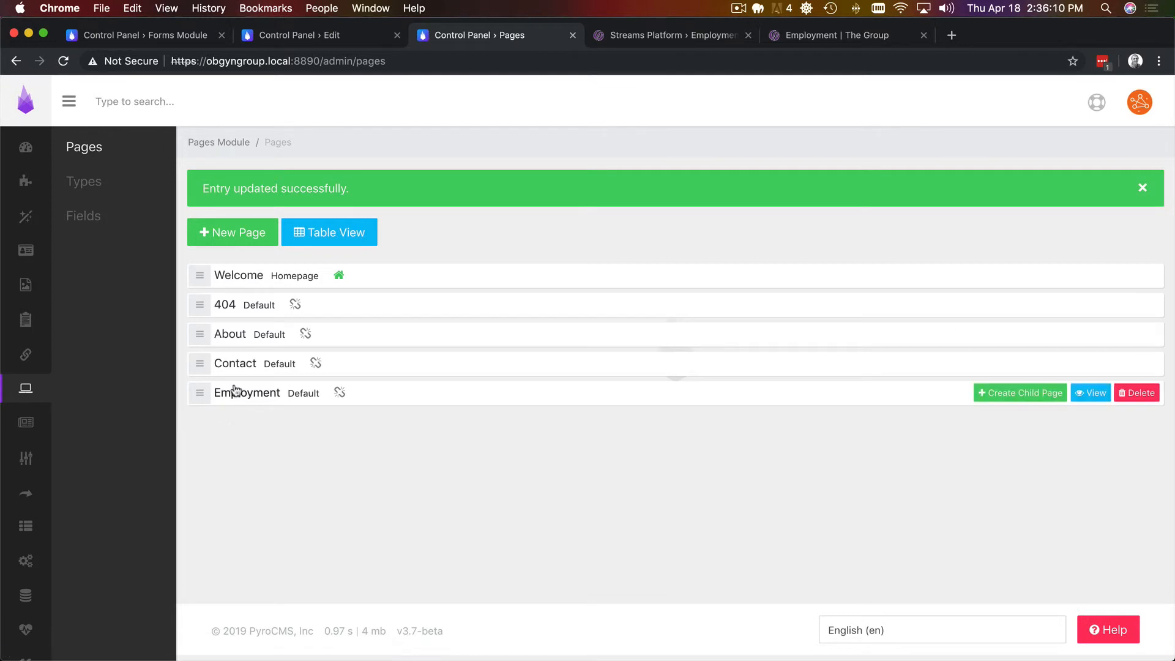
# Open the Employment page for editing and collapse its Banner and WYSIWYG Content blocks.
pyautogui.click(619, 393)
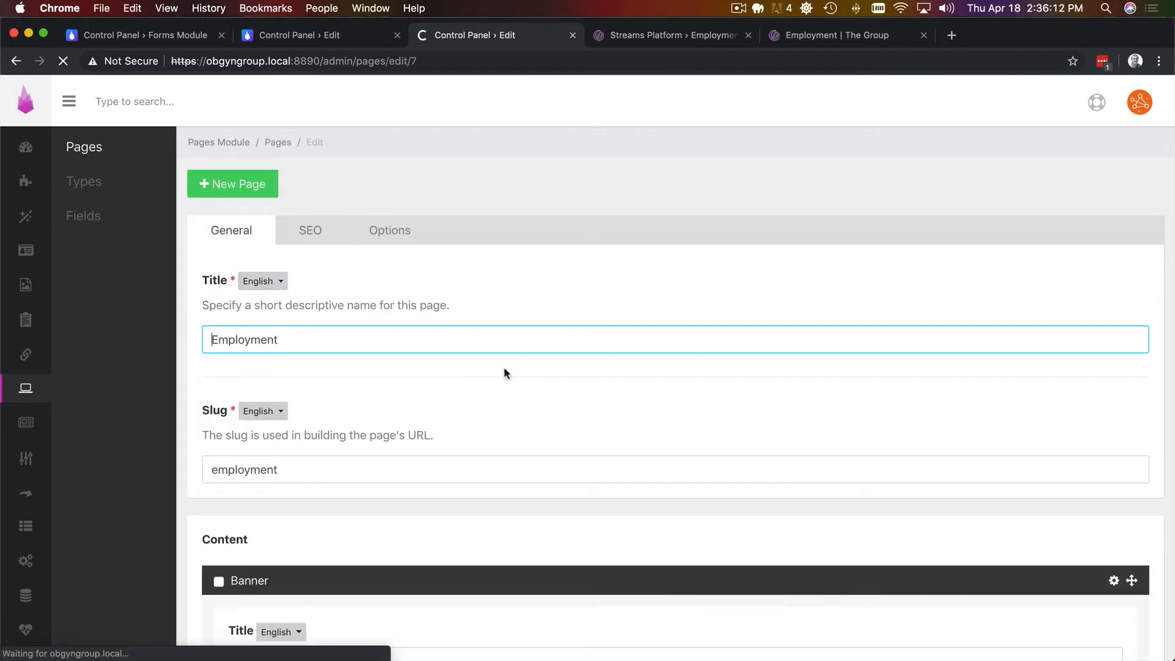
pyautogui.scroll(-5, 504, 366)
pyautogui.click(612, 244)
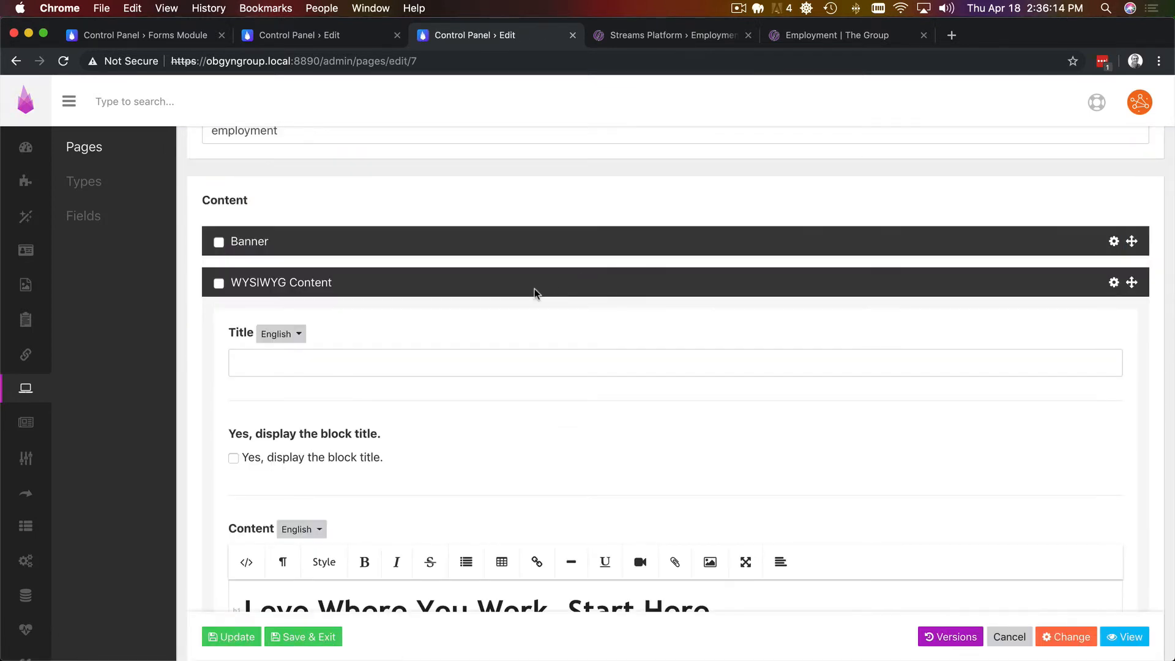
pyautogui.click(534, 288)
pyautogui.click(520, 321)
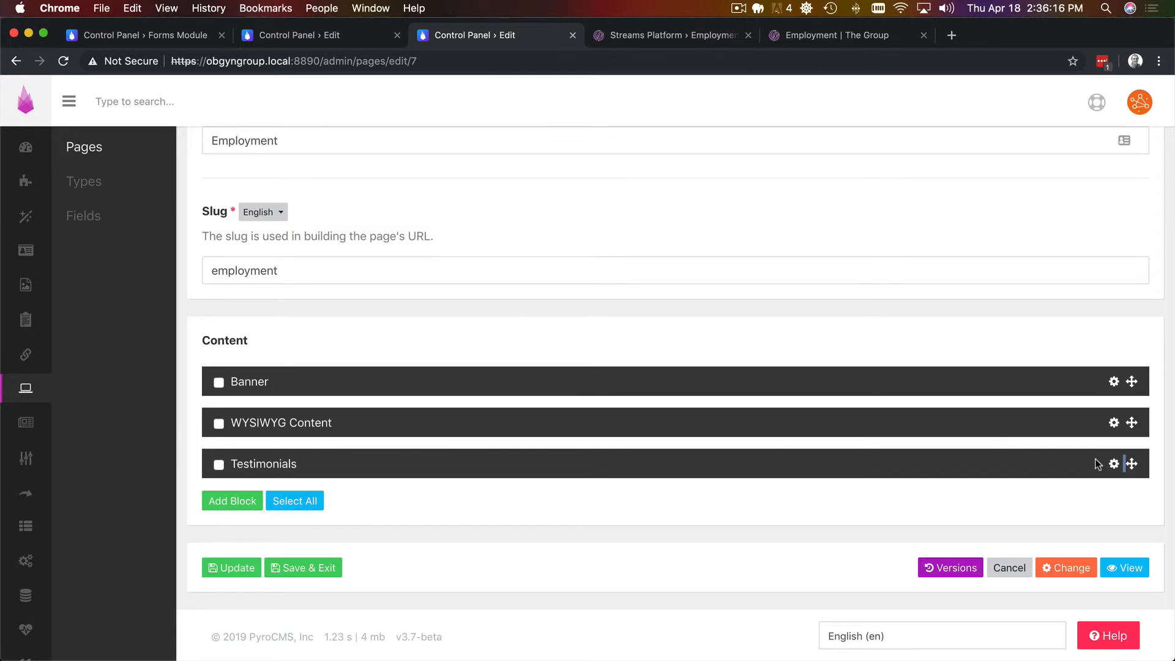
# Insert an Employment Openings block between the WYSIWYG Content and Testimonials blocks and save the page.
pyautogui.click(1114, 464)
pyautogui.click(1051, 532)
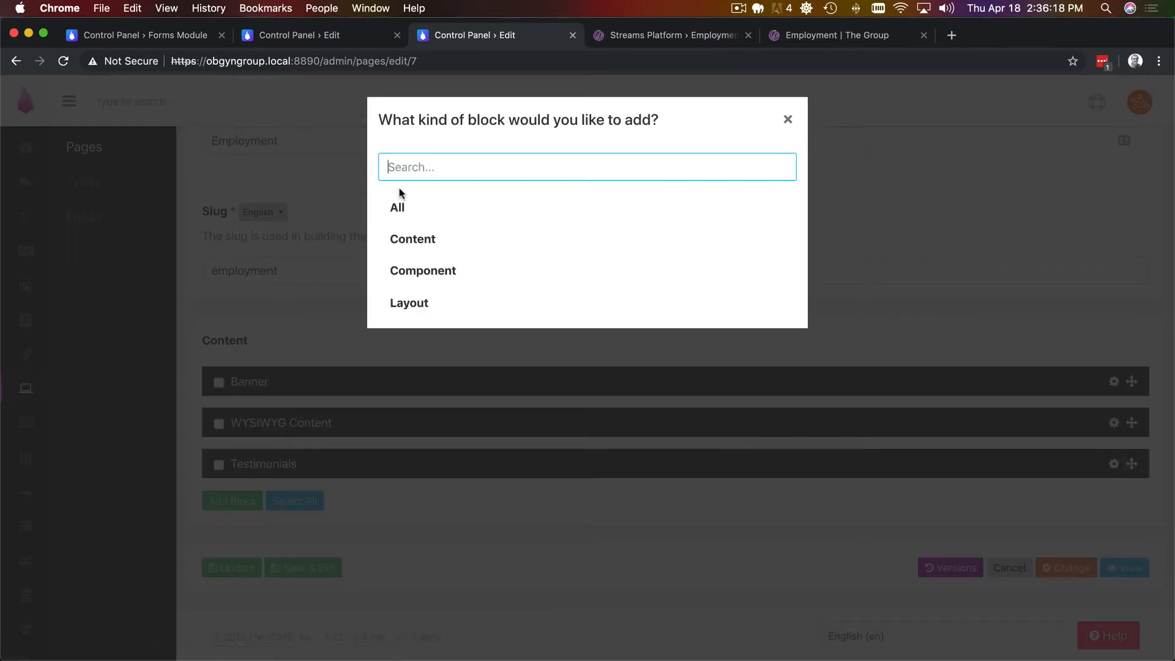
pyautogui.click(398, 207)
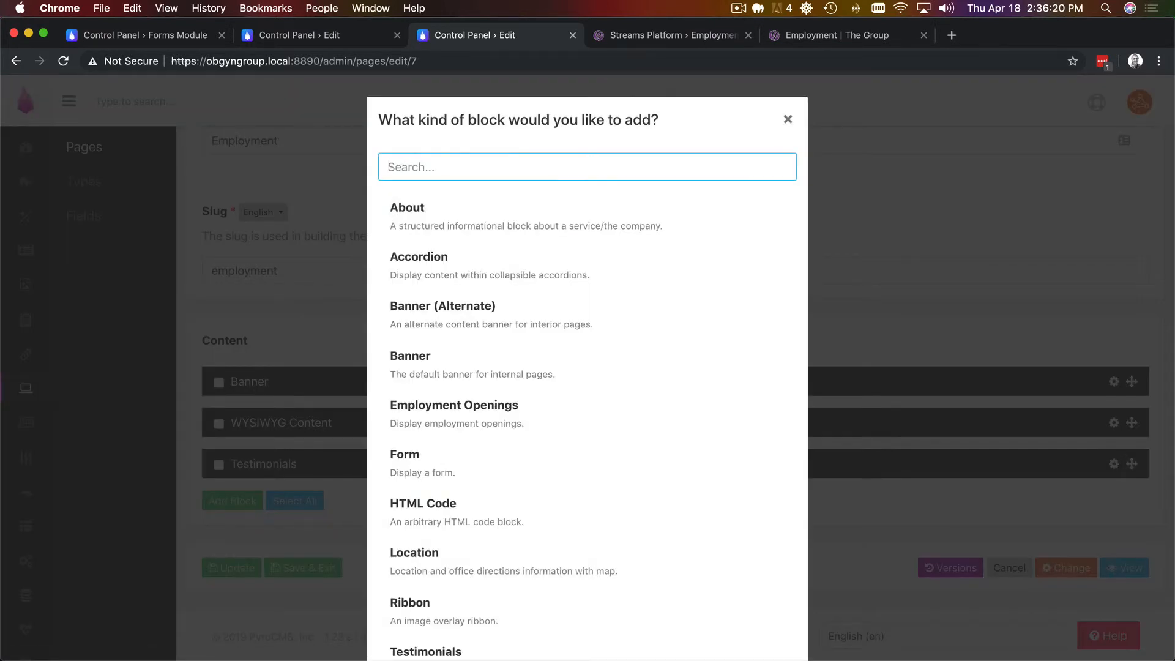
pyautogui.write('open')
pyautogui.press('Return')
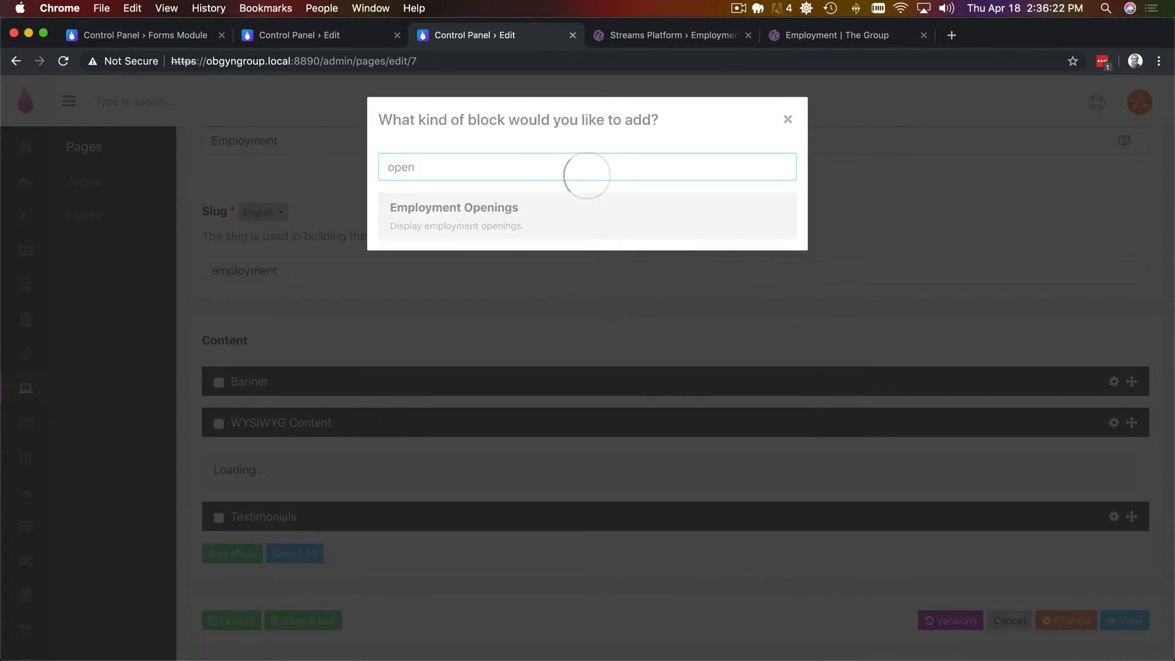
# Reload the Employment page preview and view the job openings section below the intro text.
pyautogui.click(655, 35)
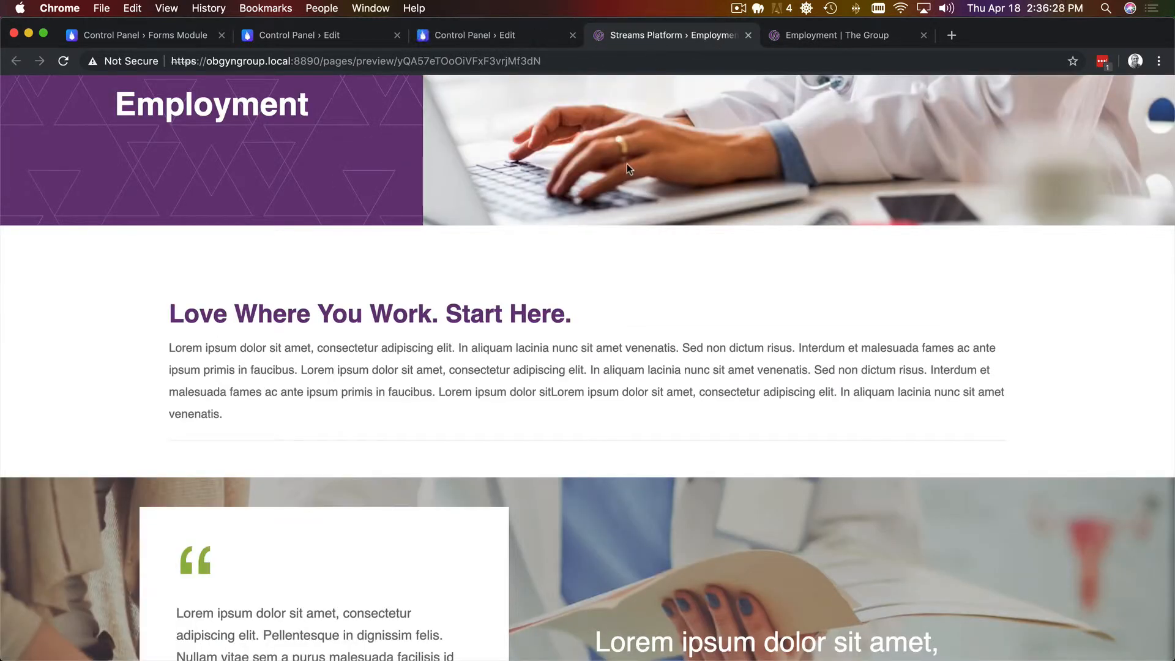
pyautogui.press('super+r')
pyautogui.scroll(-5, 592, 290)
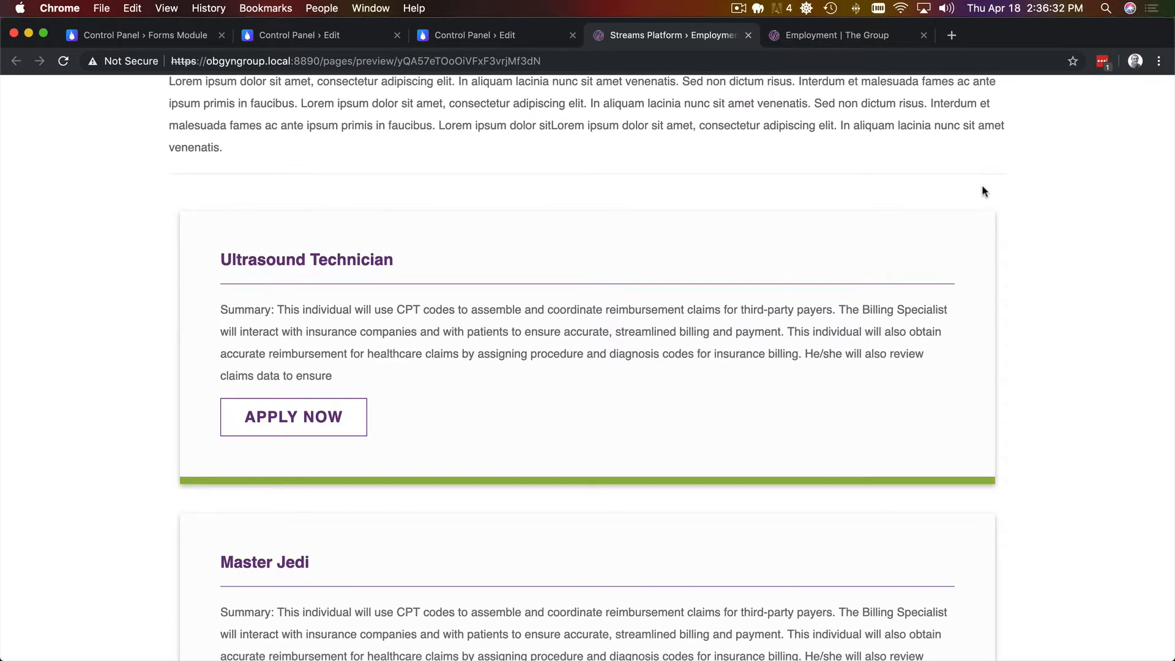
# Inspect the openings markup, try removing the container class from its wrapper div, and undo the removal.
pyautogui.rightClick(173, 238)
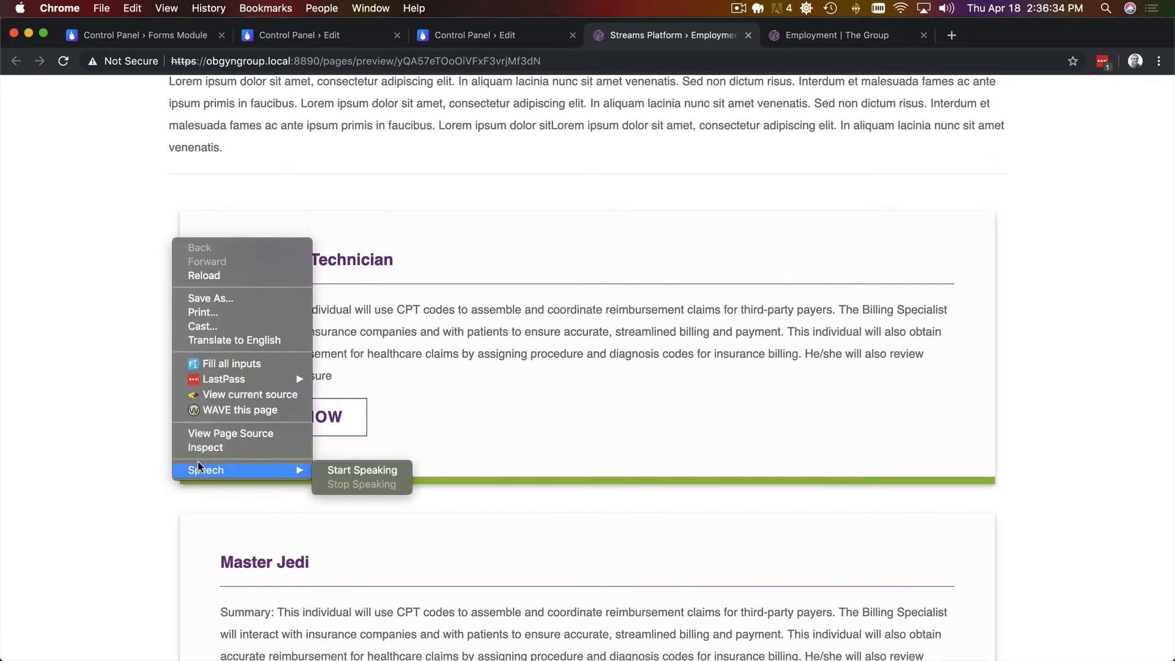
pyautogui.click(205, 447)
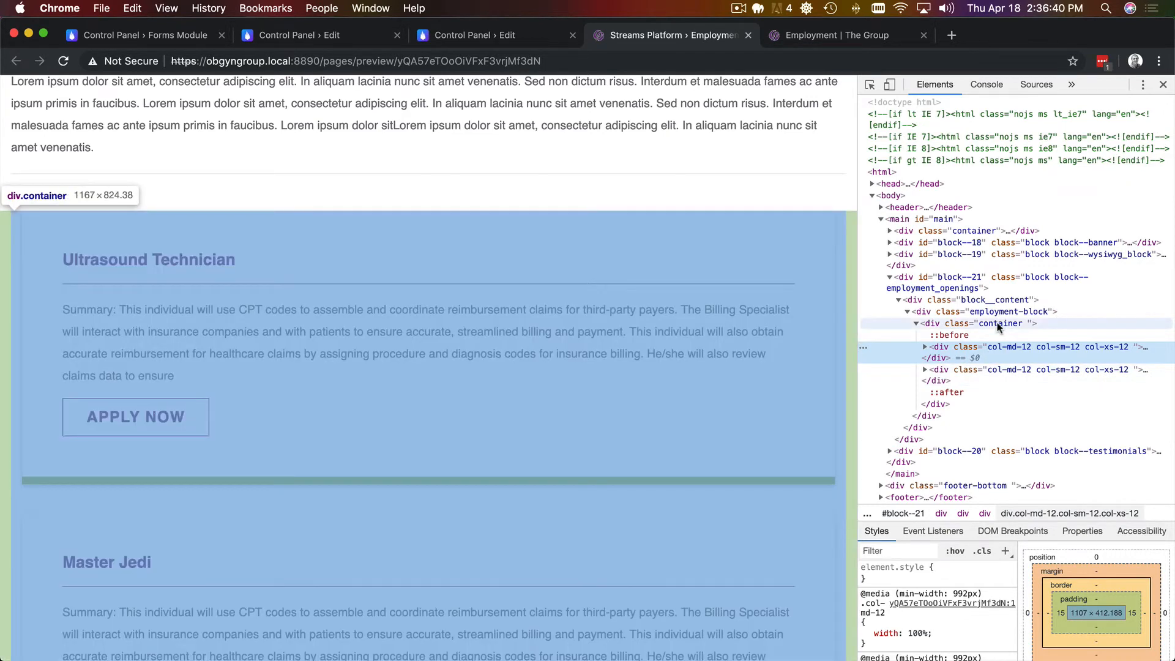
pyautogui.doubleClick(987, 324)
pyautogui.press('BackSpace')
pyautogui.press('Return')
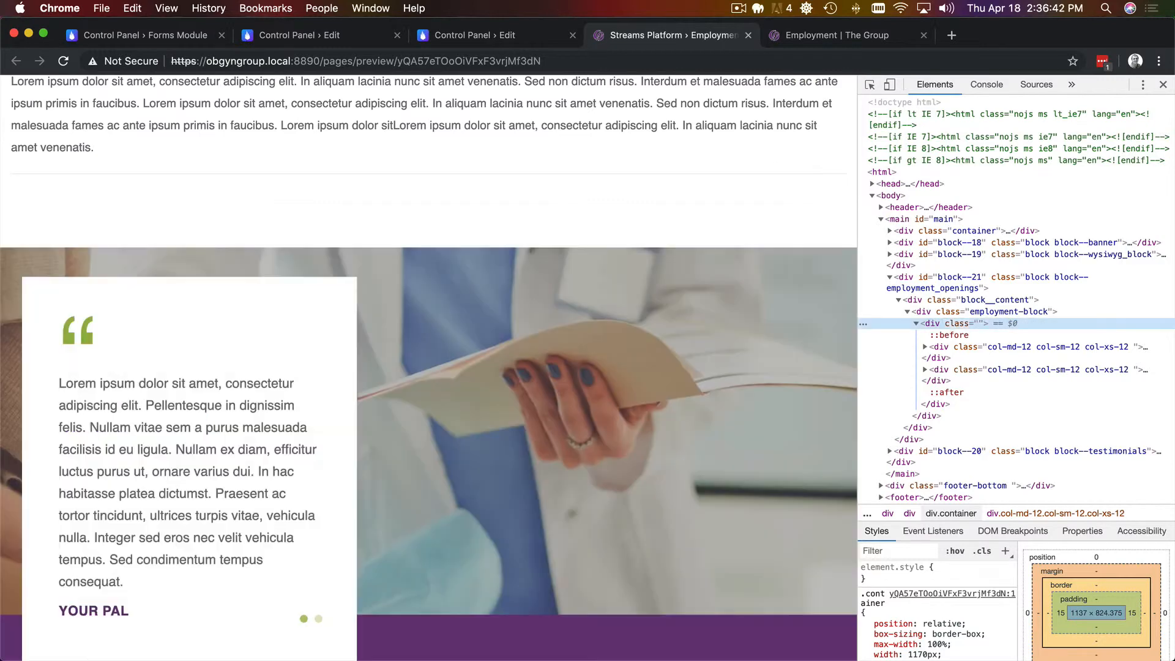
pyautogui.press('super+z')
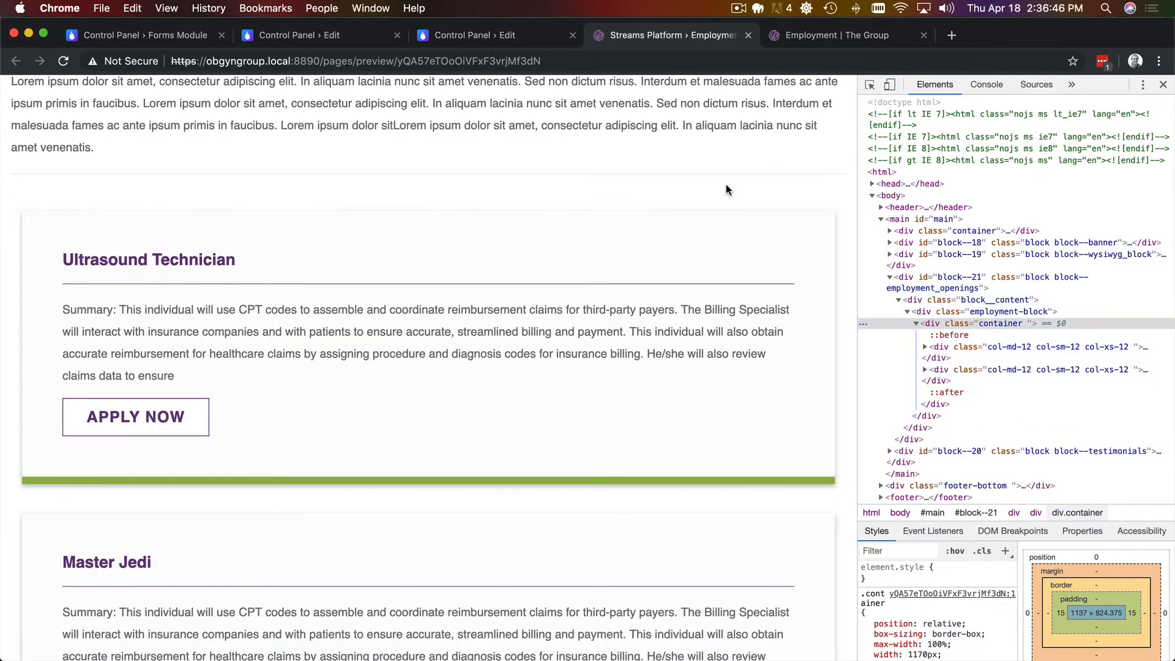
# Wrap the openings loop in a div with class row inside the container of the Employment Openings block type's content layout.
pyautogui.click(461, 37)
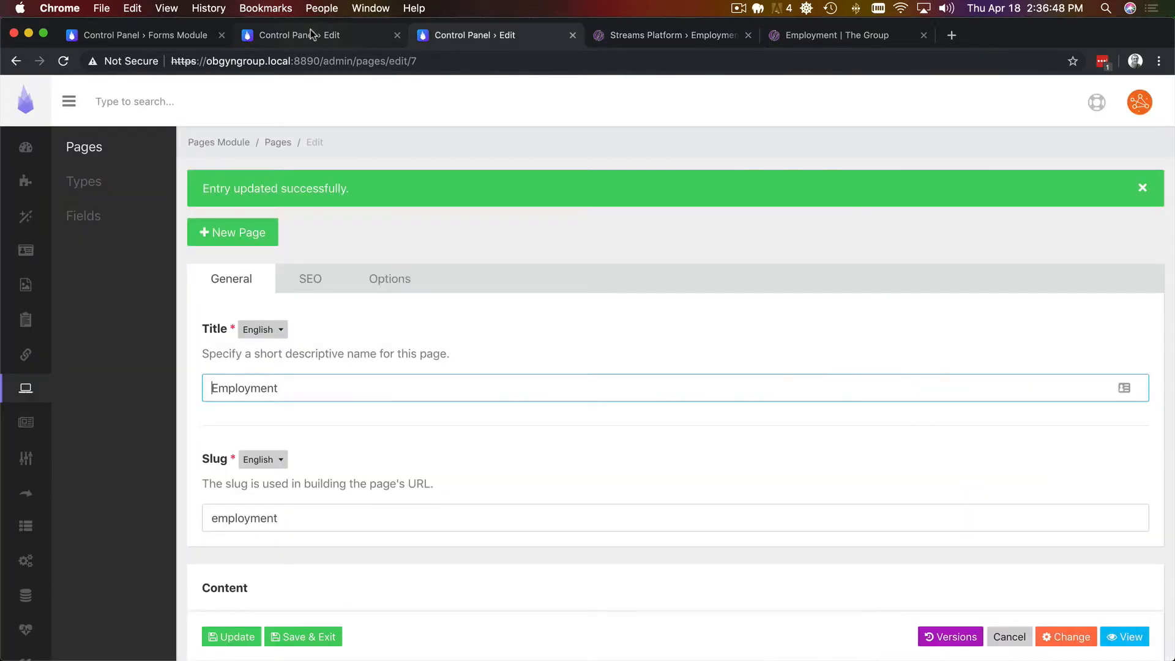
pyautogui.click(314, 281)
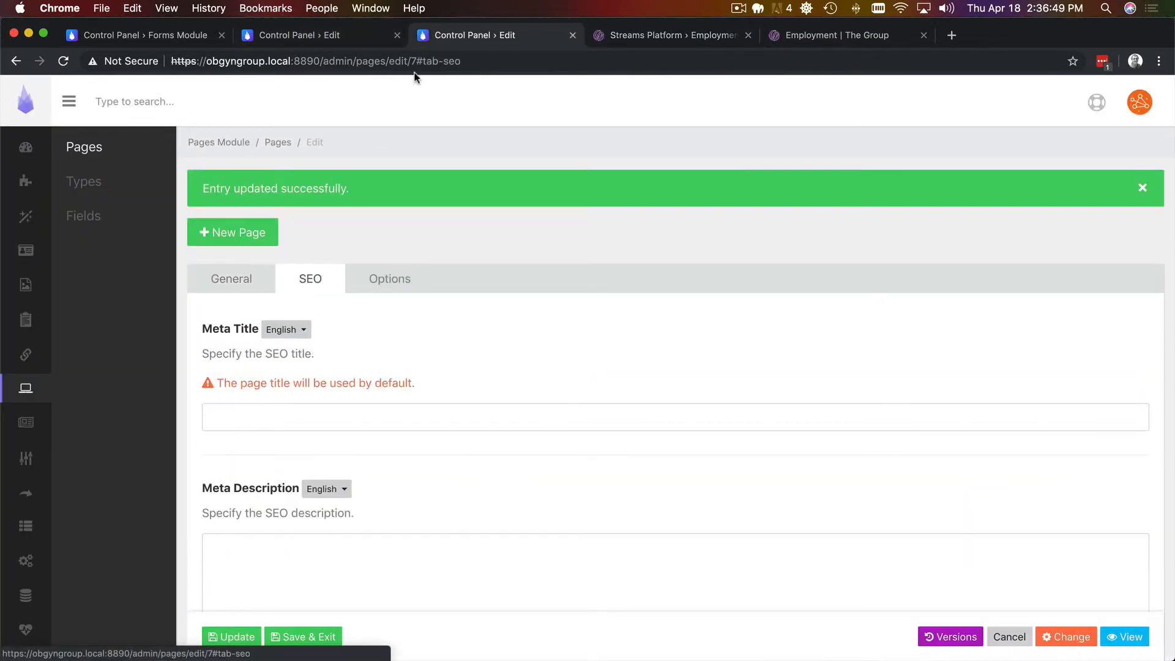
pyautogui.click(314, 34)
pyautogui.click(309, 279)
pyautogui.scroll(-4, 368, 294)
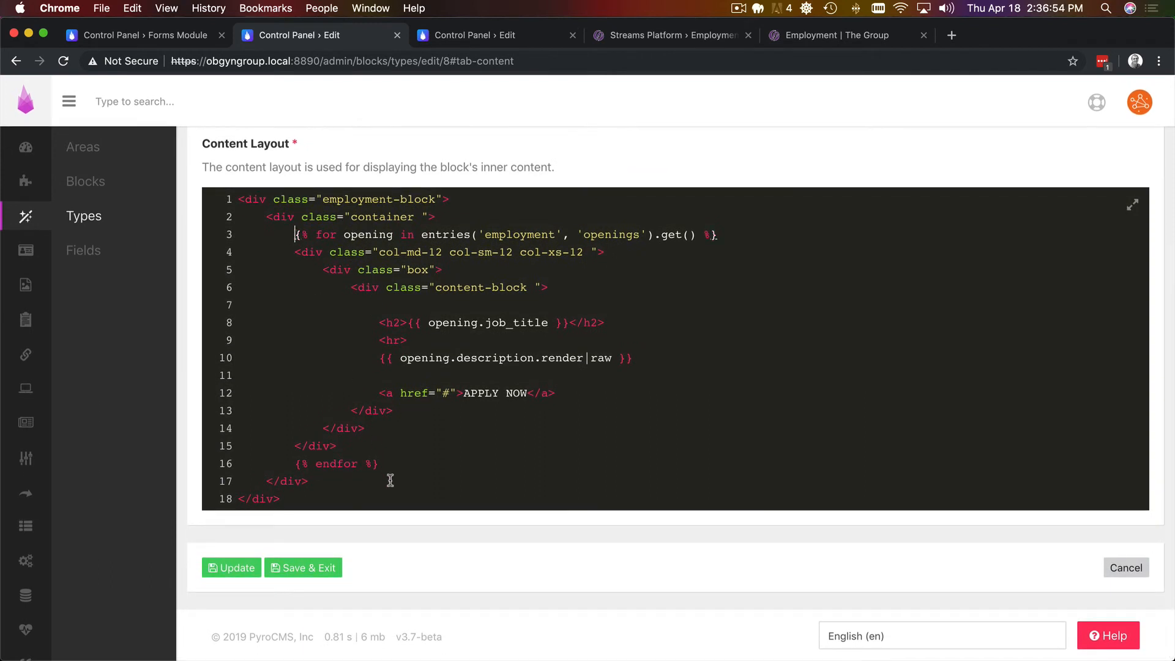
pyautogui.press('super+z')
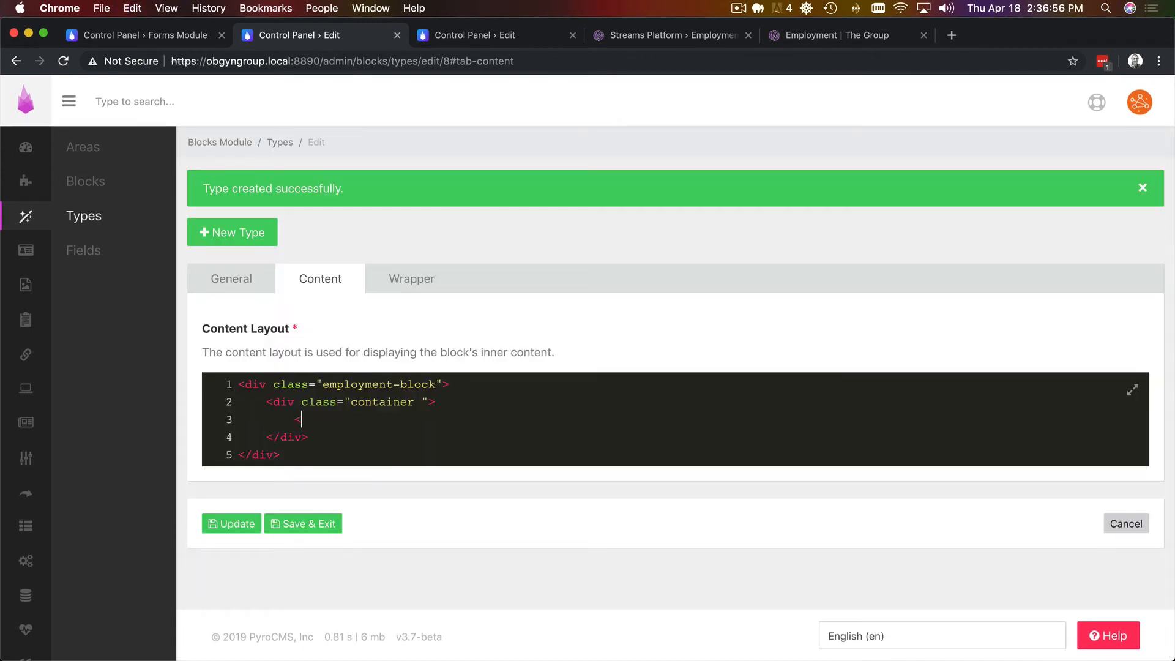
pyautogui.press('BackSpace')
pyautogui.write('div.row')
pyautogui.press('Tab')
pyautogui.press('super+v')
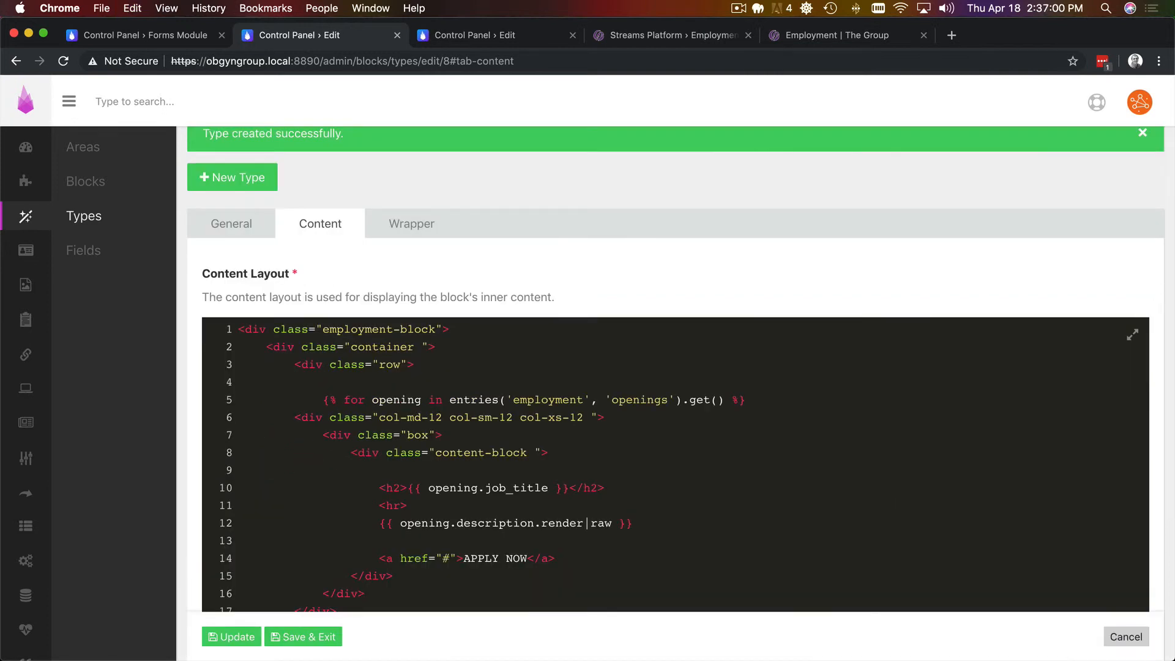
# Indent the column markup inside the openings loop by one level and save the block type.
pyautogui.hotkey('shift', 'Up')
pyautogui.hotkey('shift', 'Up')
pyautogui.hotkey('shift', 'Up')
pyautogui.hotkey('shift', 'Up')
pyautogui.hotkey('shift', 'Up')
pyautogui.hotkey('shift', 'Up')
pyautogui.hotkey('shift', 'Up')
pyautogui.hotkey('shift', 'Up')
pyautogui.hotkey('shift', 'Up')
pyautogui.hotkey('shift', 'Up')
pyautogui.hotkey('shift', 'Up')
pyautogui.hotkey('shift', 'Up')
pyautogui.press('super+shift+Left')
pyautogui.press('Tab')
pyautogui.press('super+s')
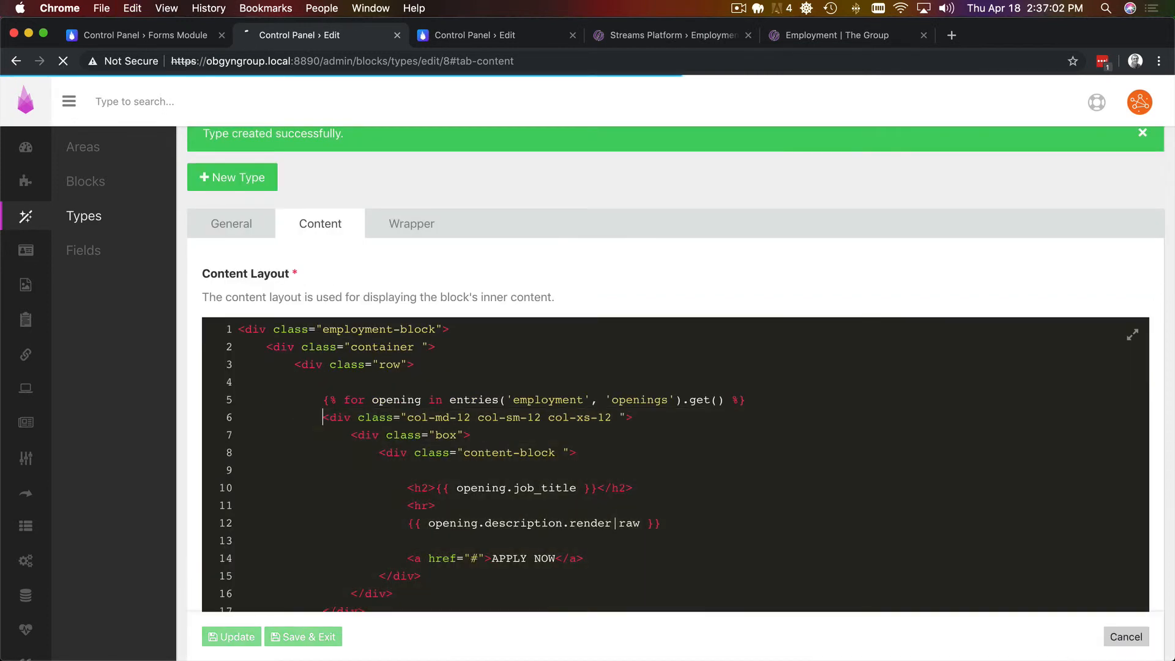
# Reload the Employment page preview with the row wrapper and close the developer tools.
pyautogui.press('super+4')
pyautogui.press('super+r')
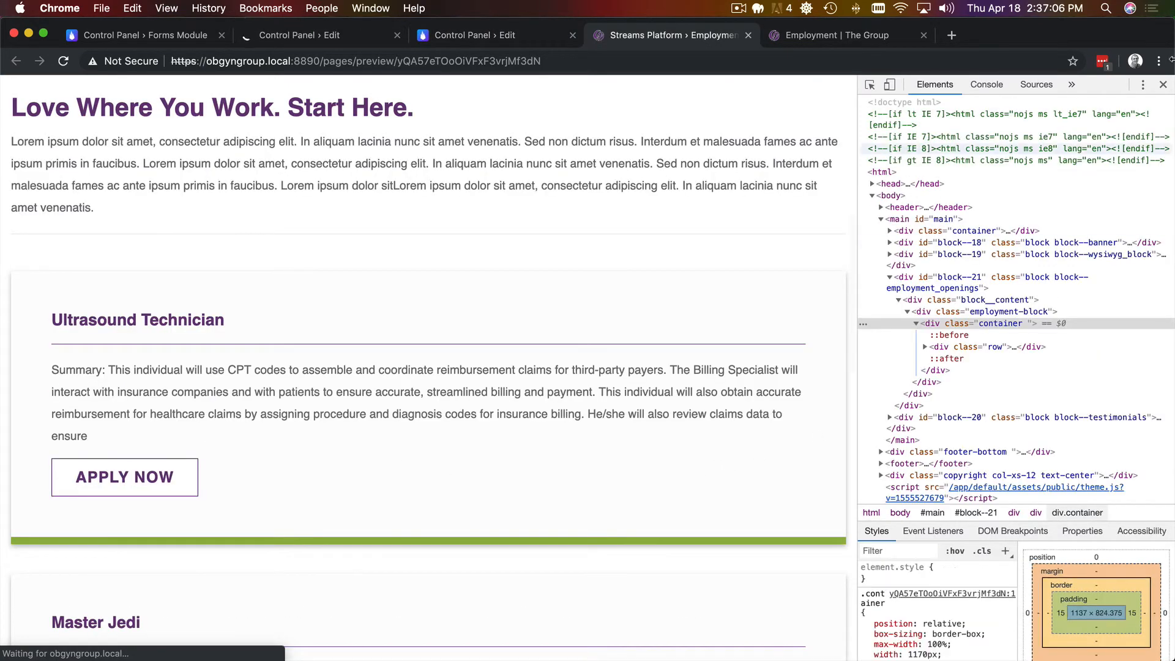
pyautogui.click(1164, 83)
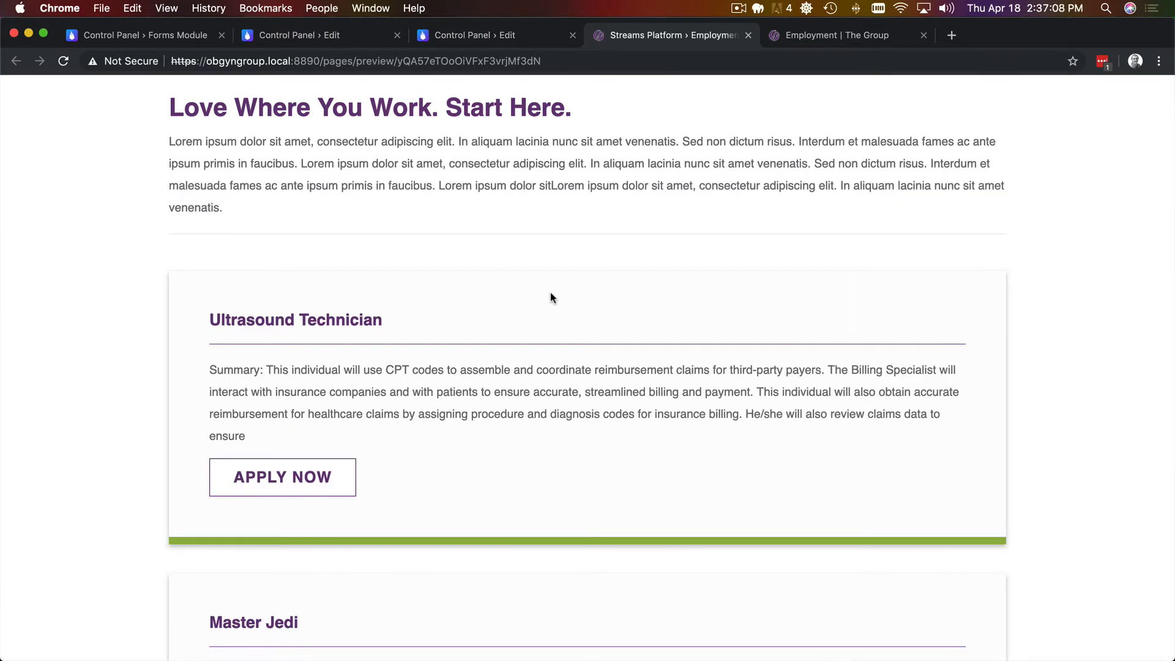
# Look over the whole Employment preview, checking the alignment of the banner, intro text, openings and testimonials.
pyautogui.scroll(-2, 550, 296)
pyautogui.scroll(-6, 637, 401)
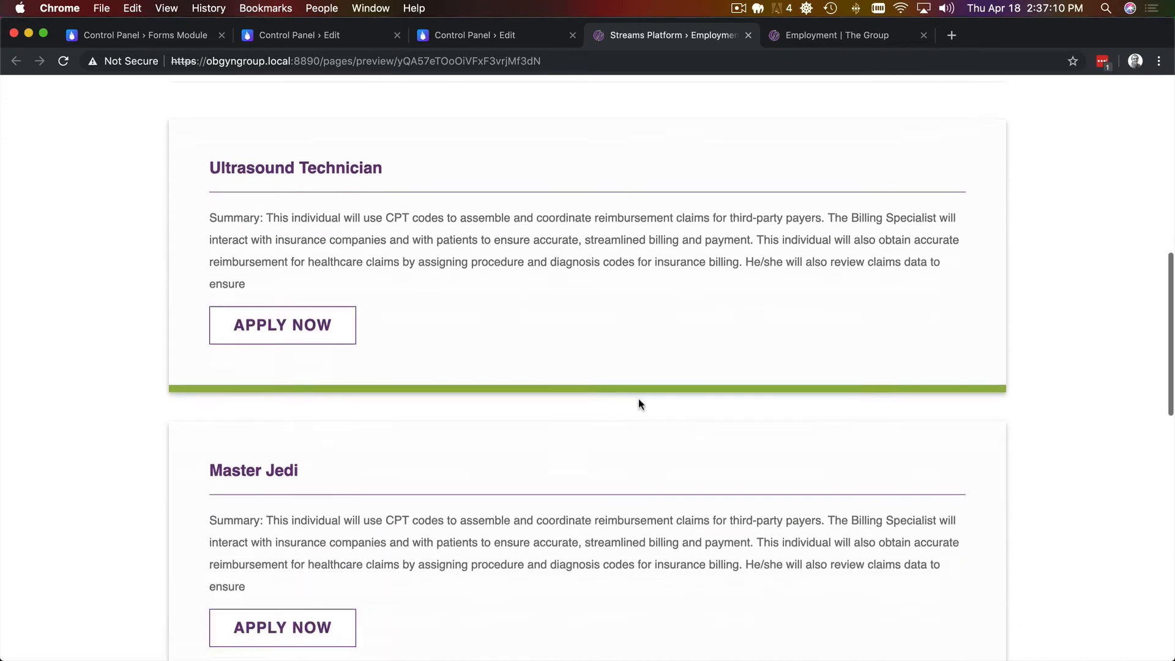
pyautogui.scroll(-9, 638, 399)
pyautogui.scroll(20, 638, 398)
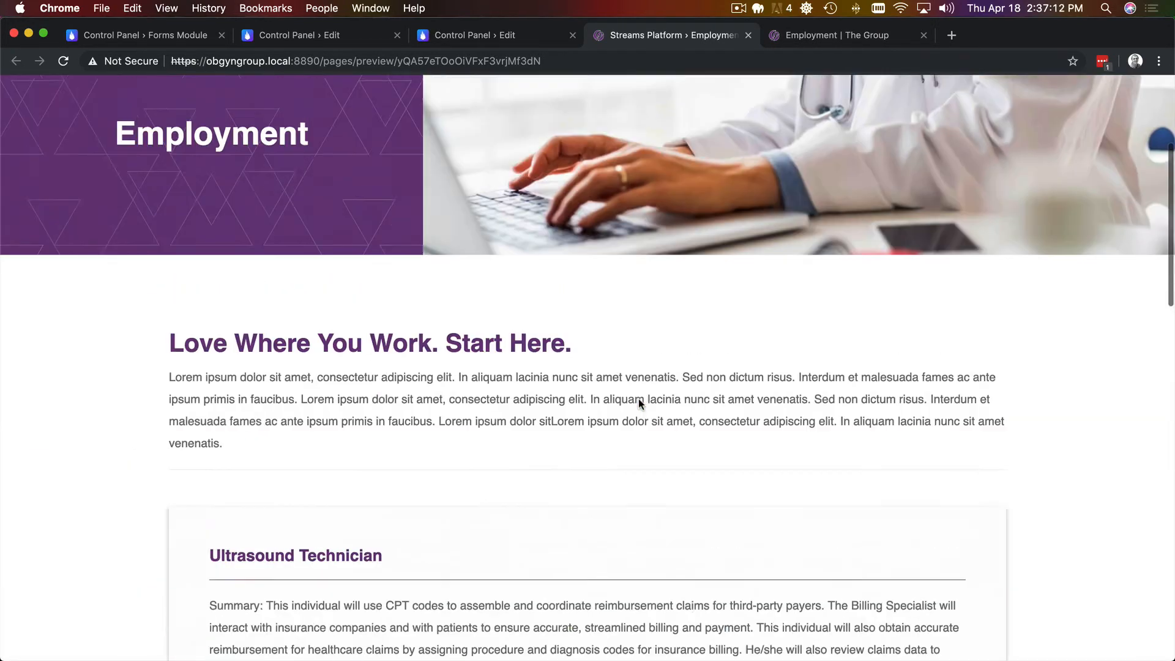
pyautogui.click(990, 213)
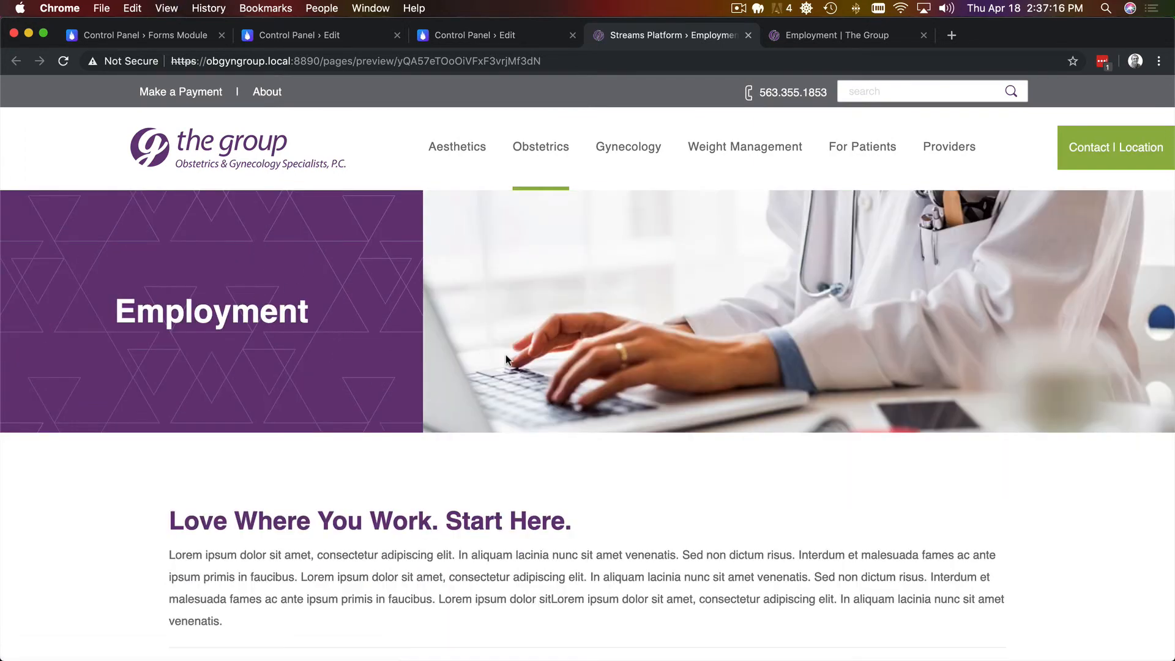
pyautogui.scroll(-2, 551, 349)
pyautogui.scroll(-8, 585, 343)
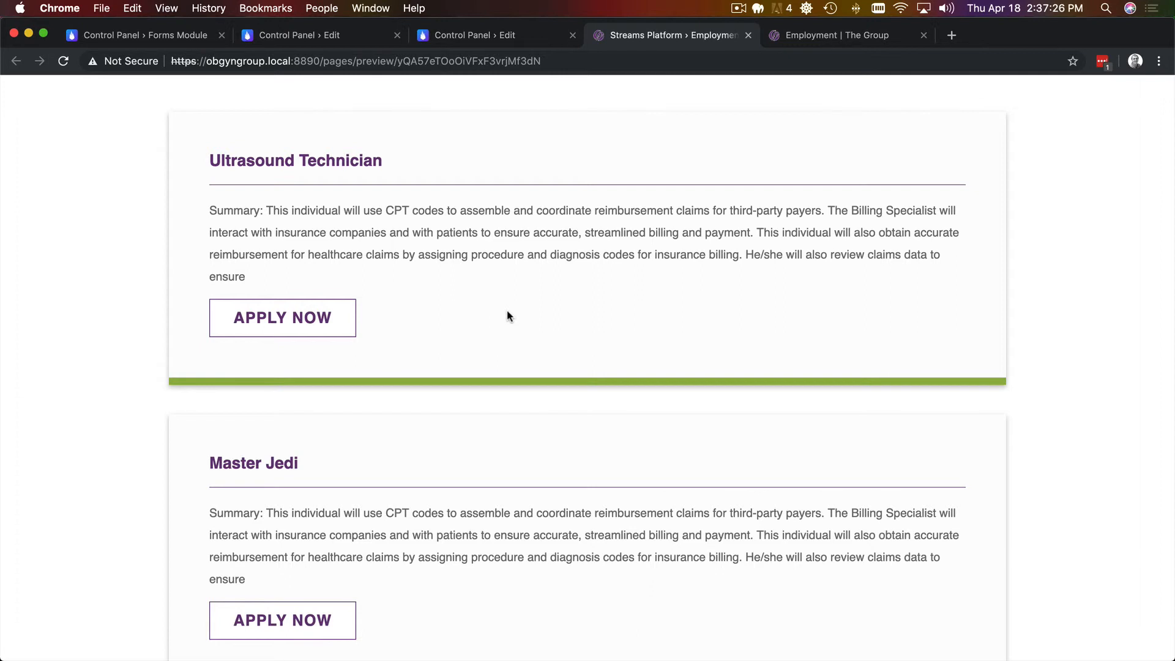
# Switch back to the control panel and open the Employment Openings entries list.
pyautogui.click(494, 39)
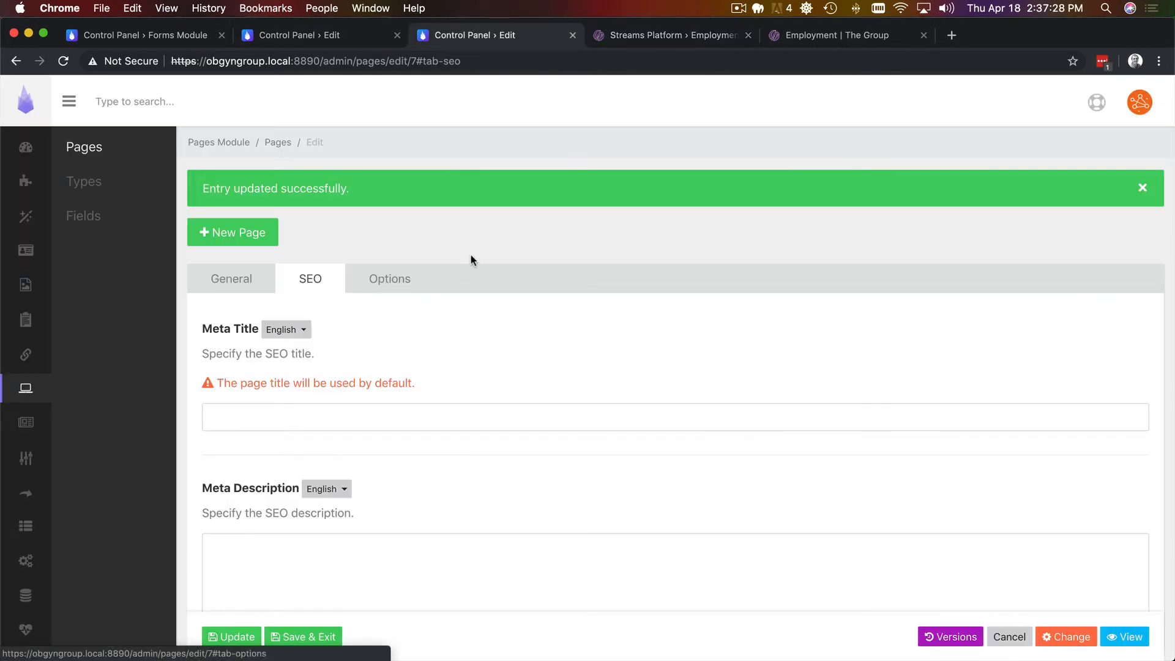
pyautogui.press('s')
pyautogui.press('Escape')
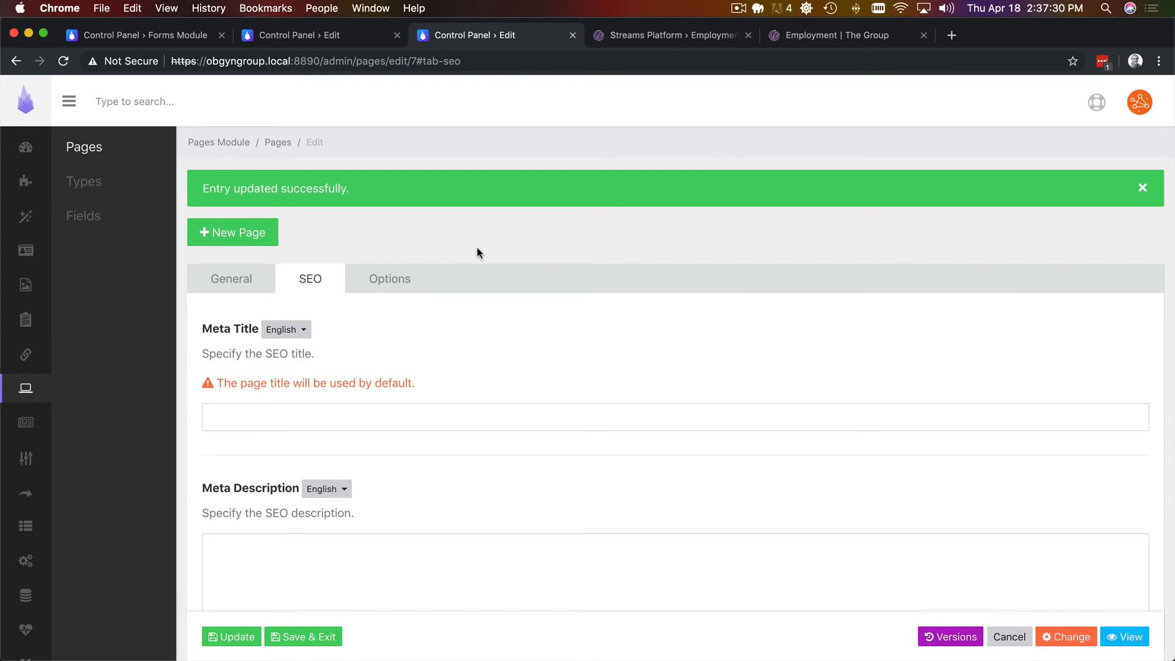
pyautogui.moveTo(79, 427)
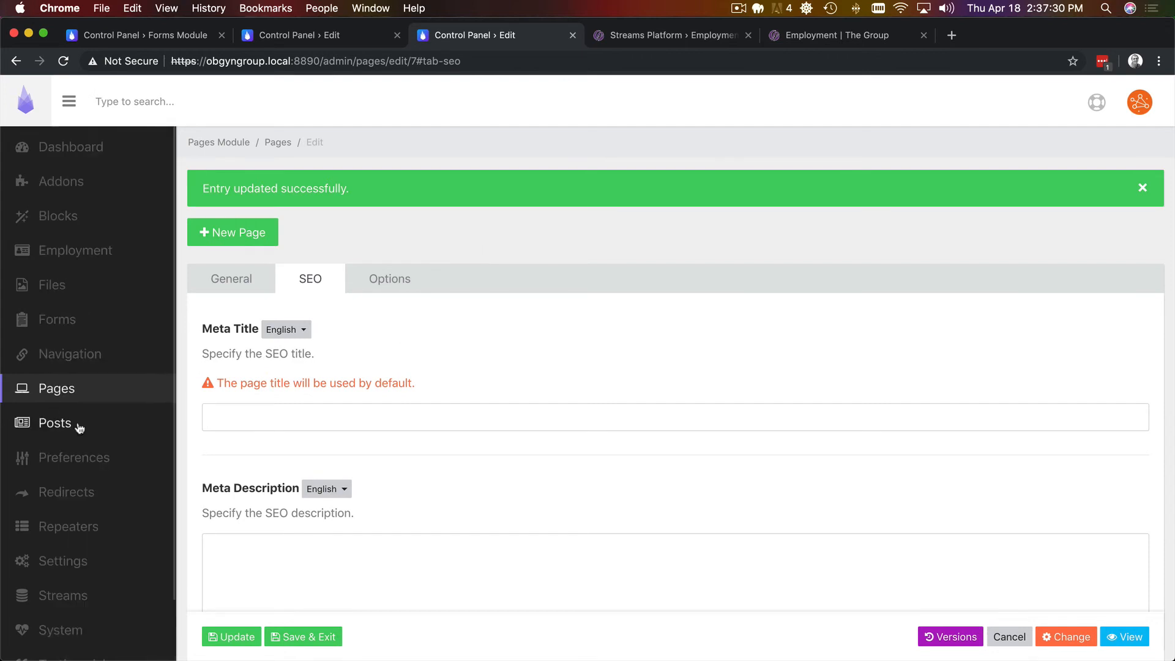
pyautogui.click(81, 243)
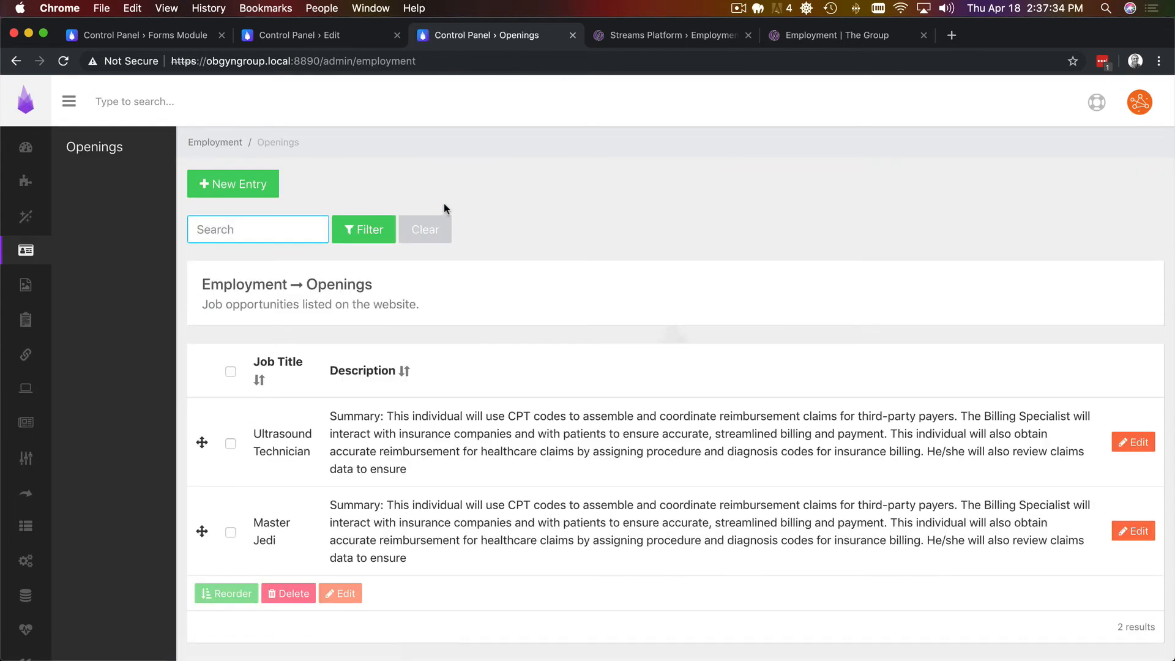
# Go to the Users module's roles and open the permissions of the User role.
pyautogui.write('suser')
pyautogui.press('Return')
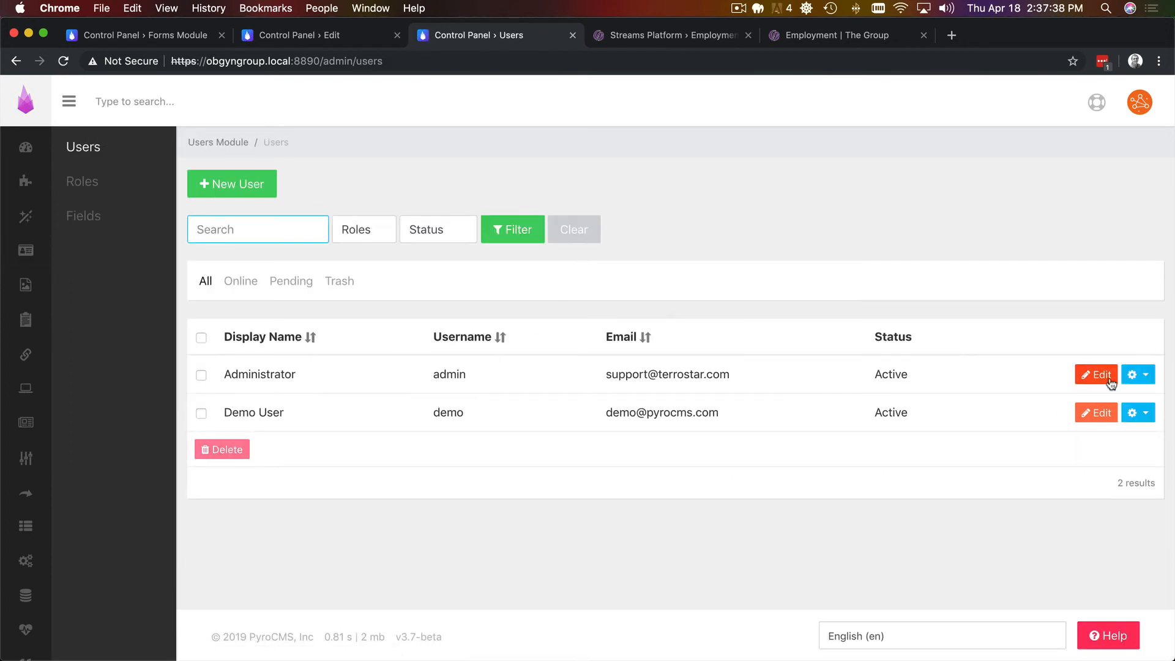
pyautogui.click(91, 181)
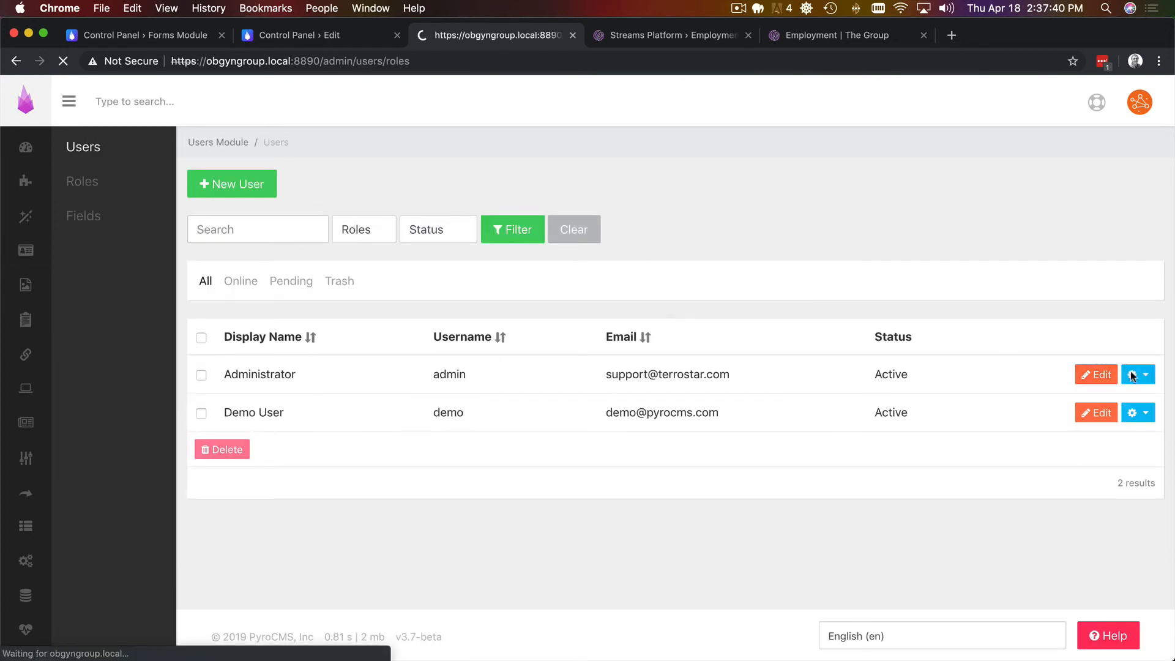
pyautogui.click(1115, 452)
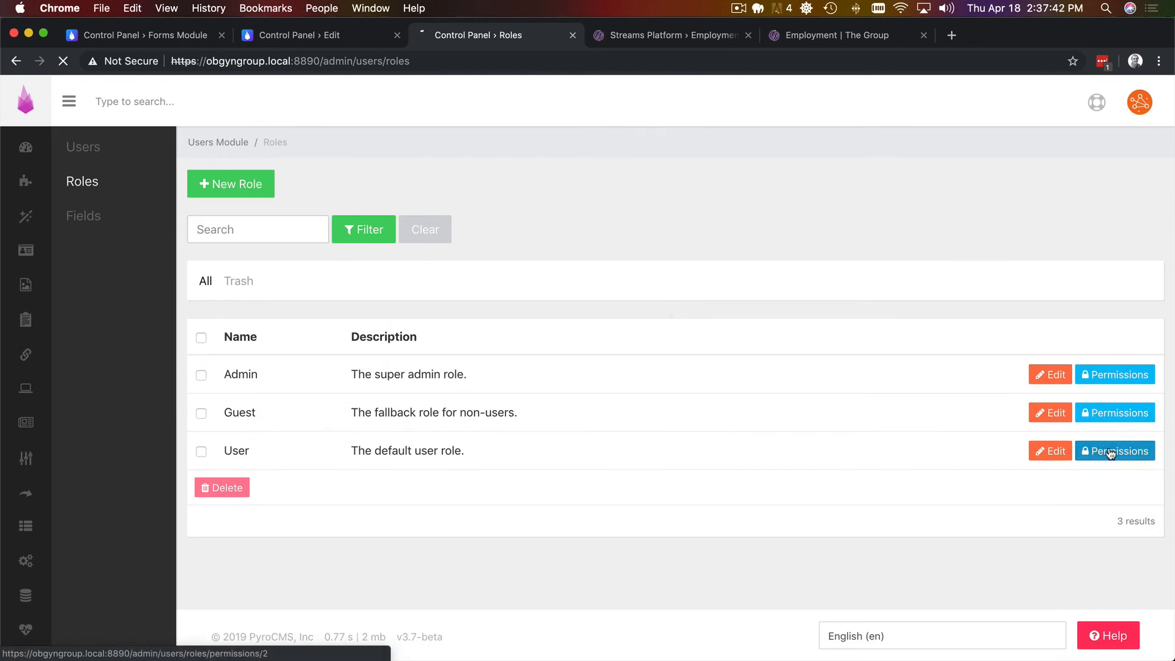
# Search the User role's permissions page for "opening" and close the search at the Employment section.
pyautogui.press('super+f')
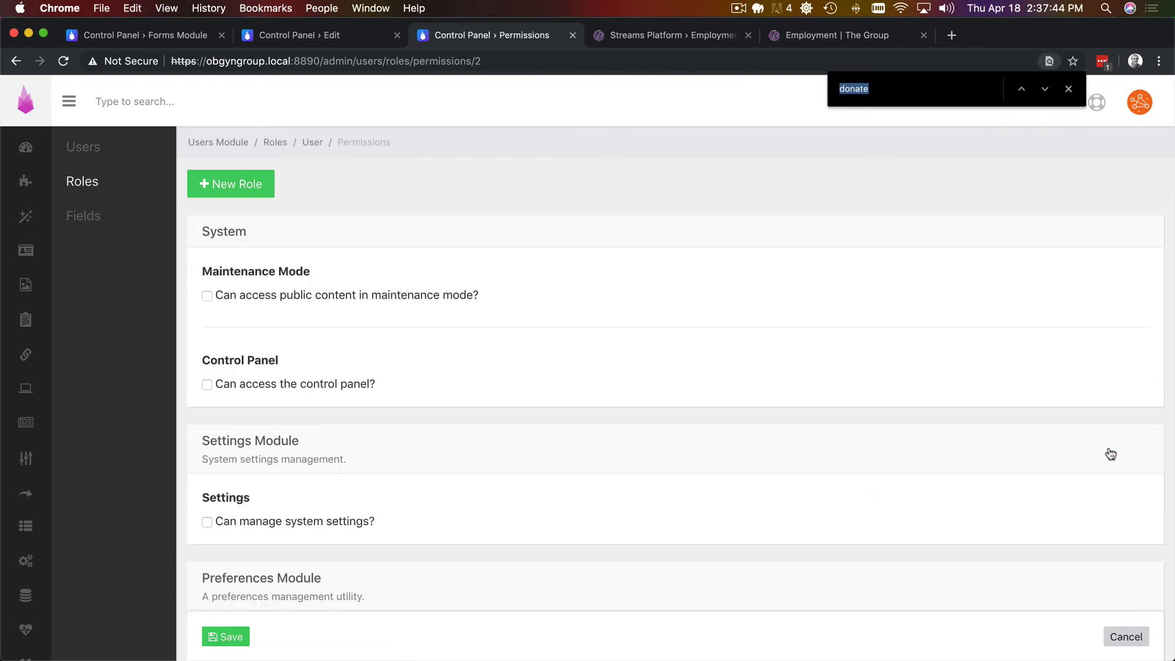
pyautogui.write('opening')
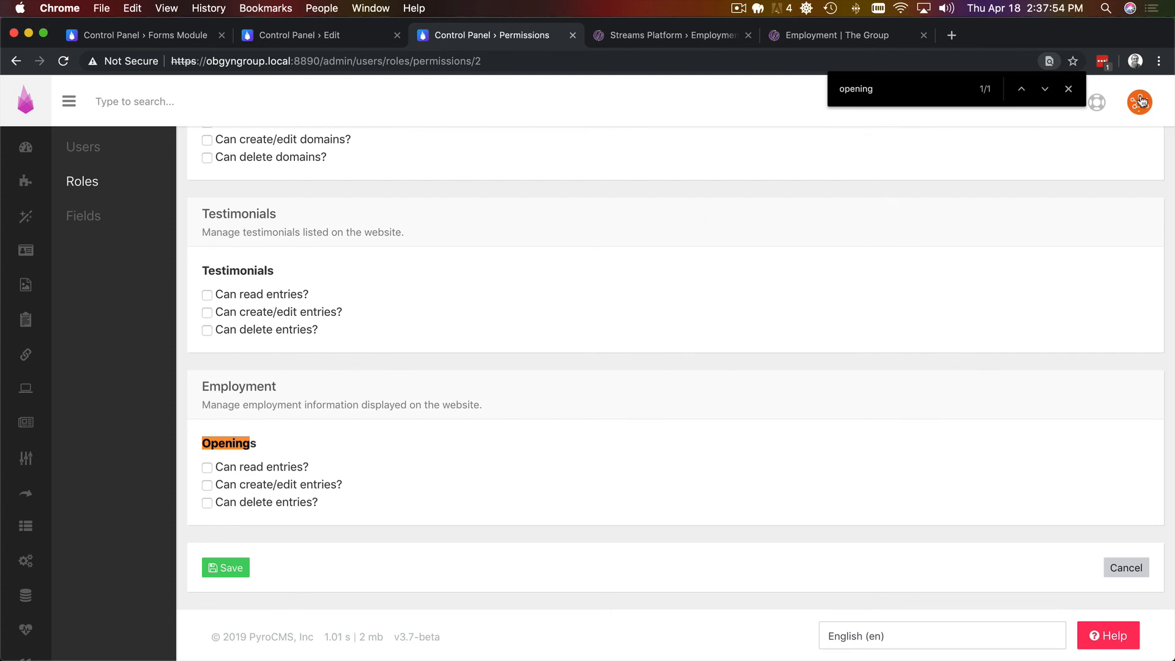
pyautogui.click(1068, 89)
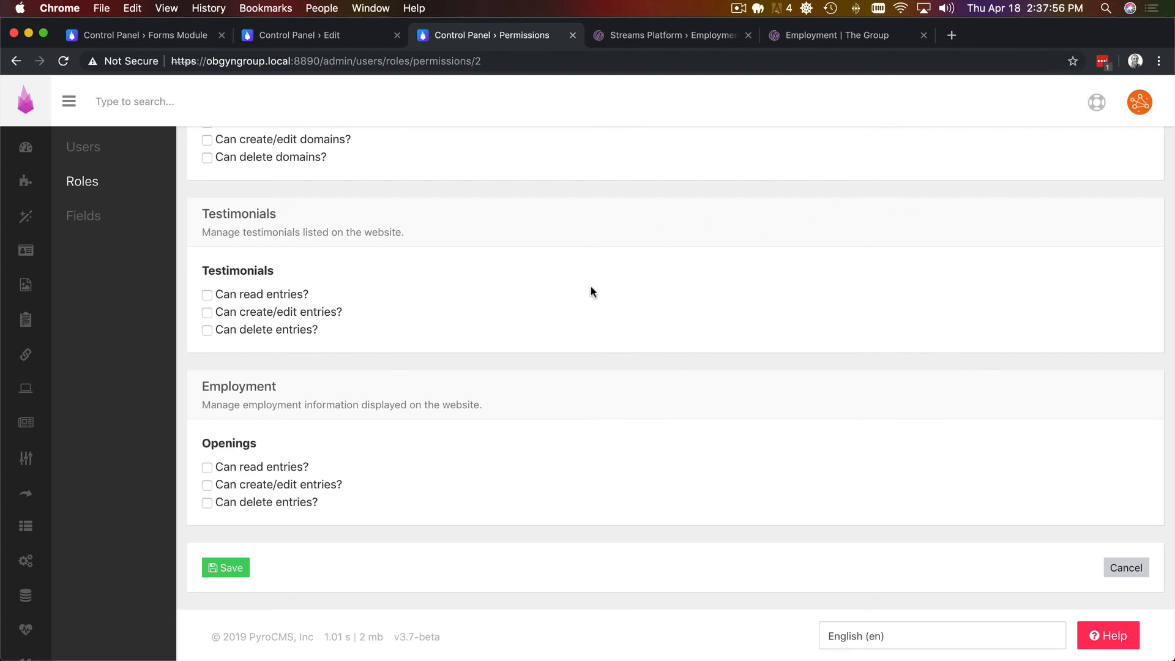